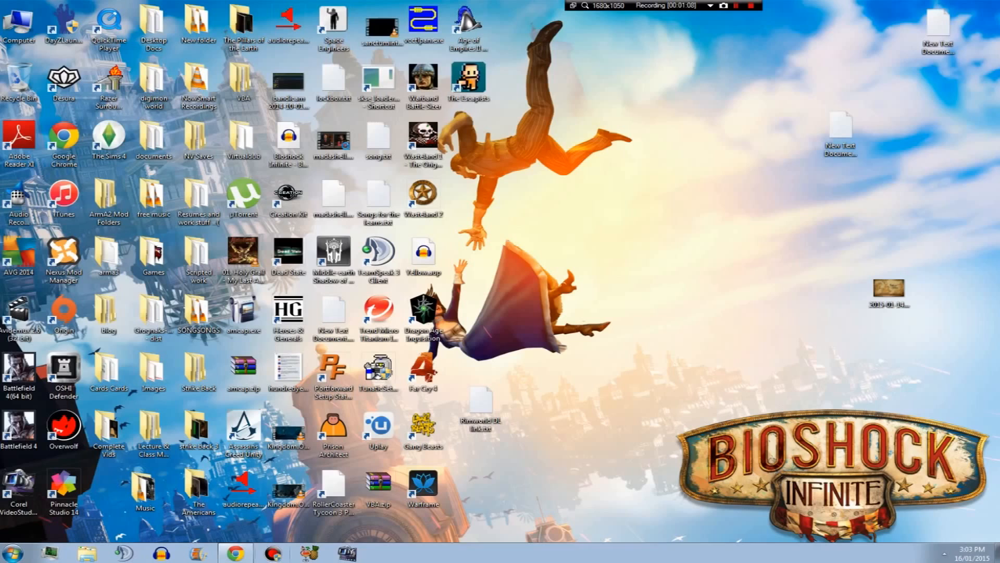
# Open the Bandicam window and move it toward the centre of the desktop.
pyautogui.click(273, 553)
pyautogui.moveTo(733, 306); pyautogui.dragTo(658, 208)
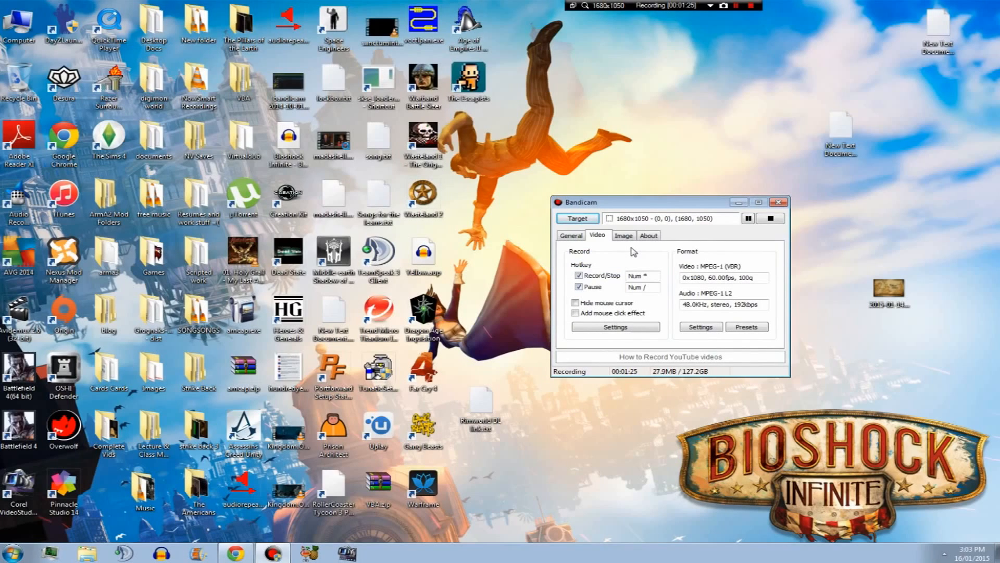
# Look through Bandicam's General, Video, Image and About tabs.
pyautogui.click(573, 235)
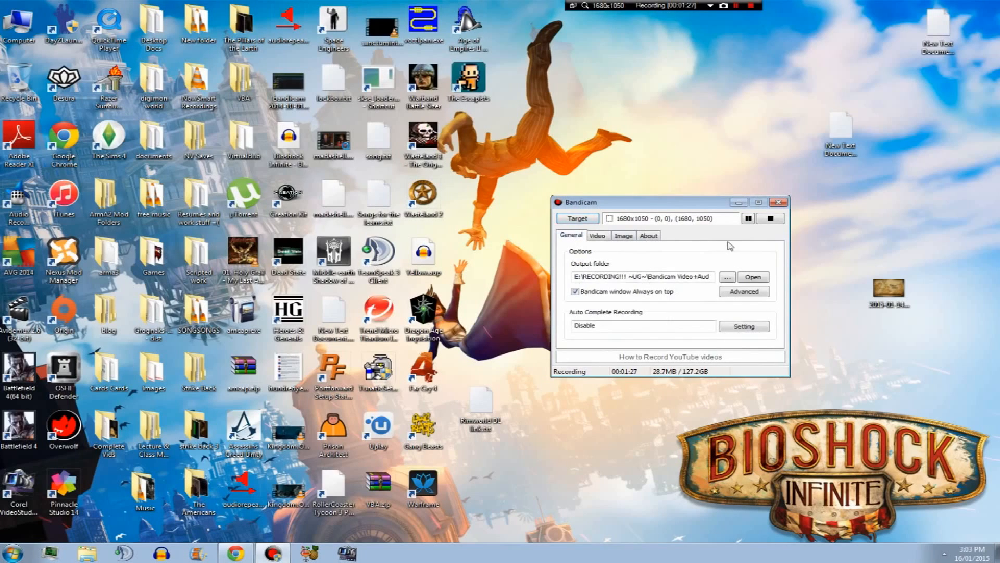
pyautogui.click(606, 237)
pyautogui.click(623, 236)
pyautogui.click(649, 235)
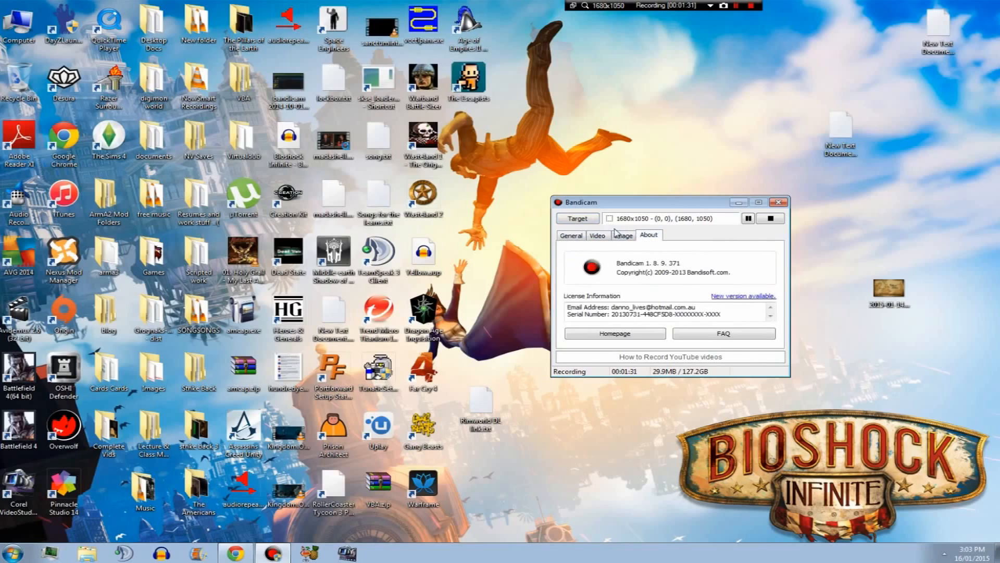
pyautogui.click(620, 236)
pyautogui.click(598, 236)
pyautogui.click(574, 236)
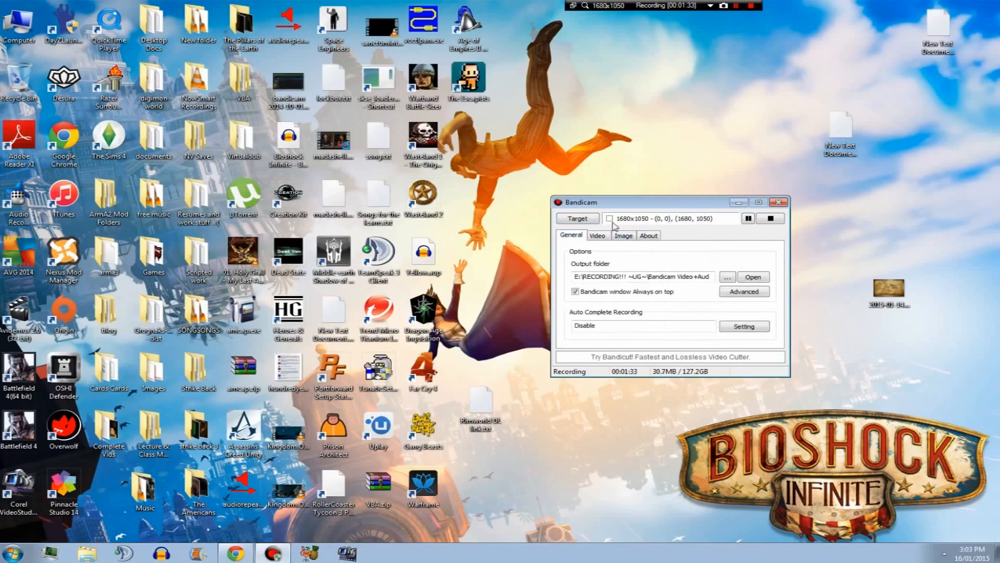
pyautogui.click(604, 235)
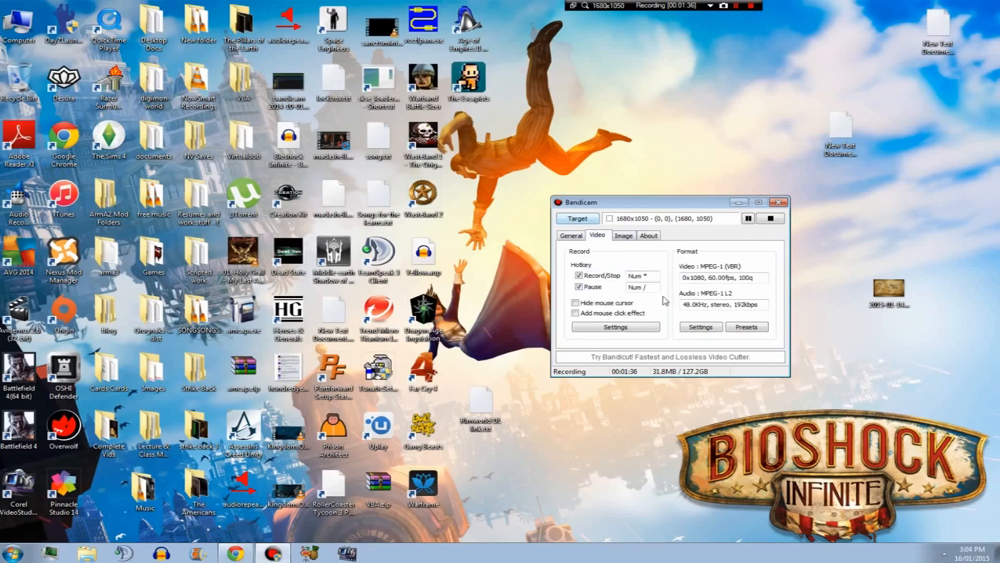
# Open the Target recording-mode options and close them without changing the mode.
pyautogui.click(588, 218)
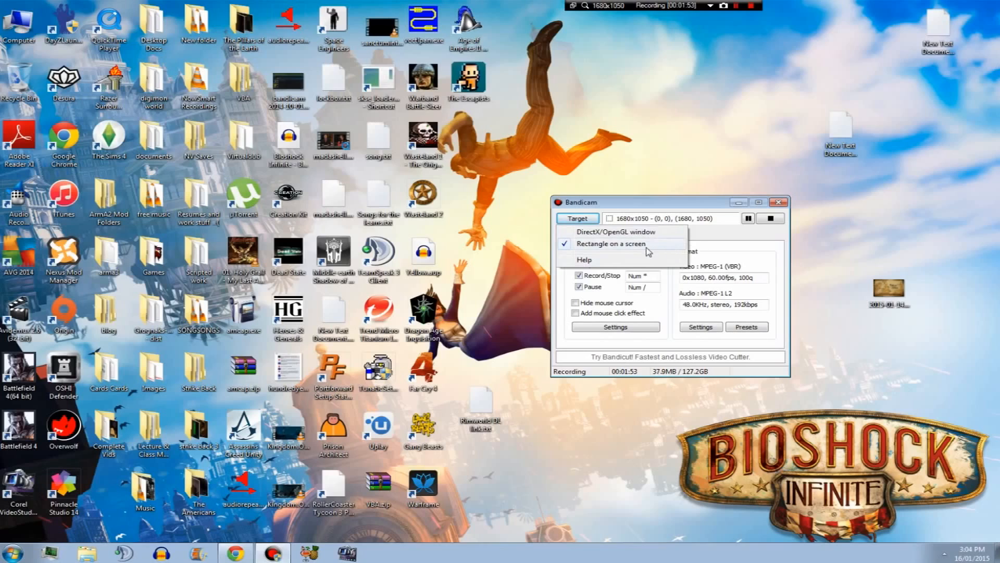
pyautogui.click(723, 234)
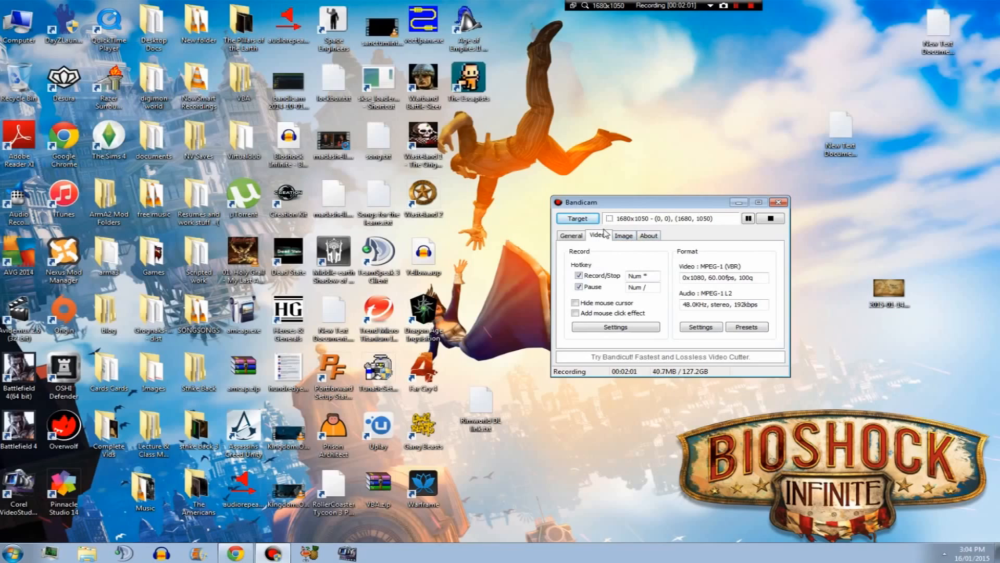
# Open the video record settings, review the primary and secondary sound device lists, and close the dialog.
pyautogui.click(587, 327)
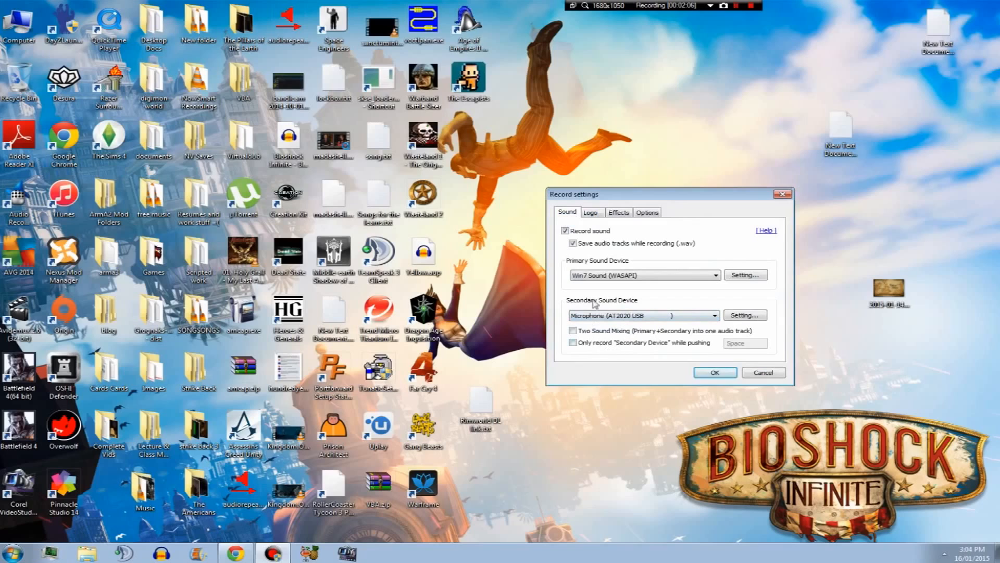
pyautogui.click(621, 275)
pyautogui.click(643, 263)
pyautogui.click(645, 274)
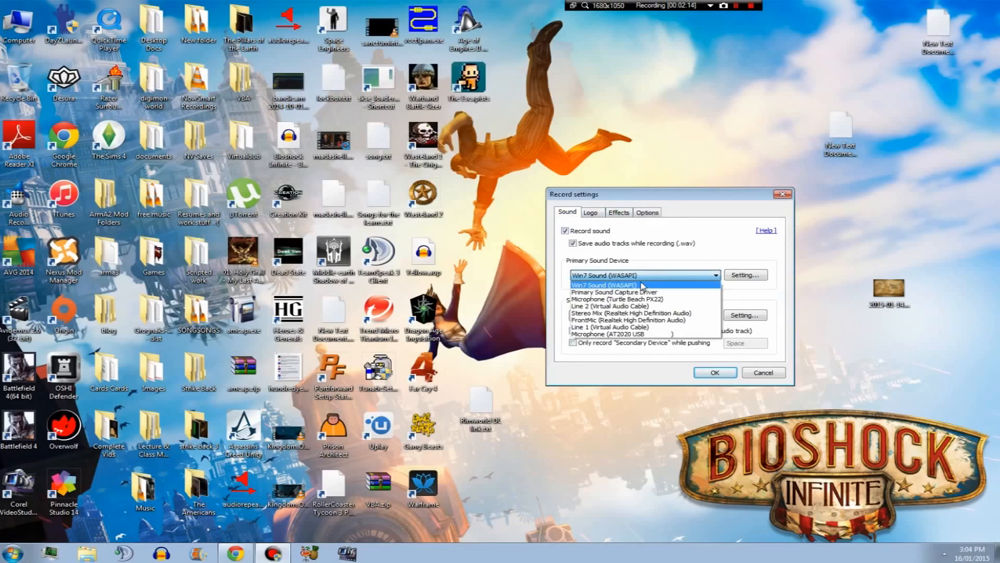
pyautogui.click(652, 252)
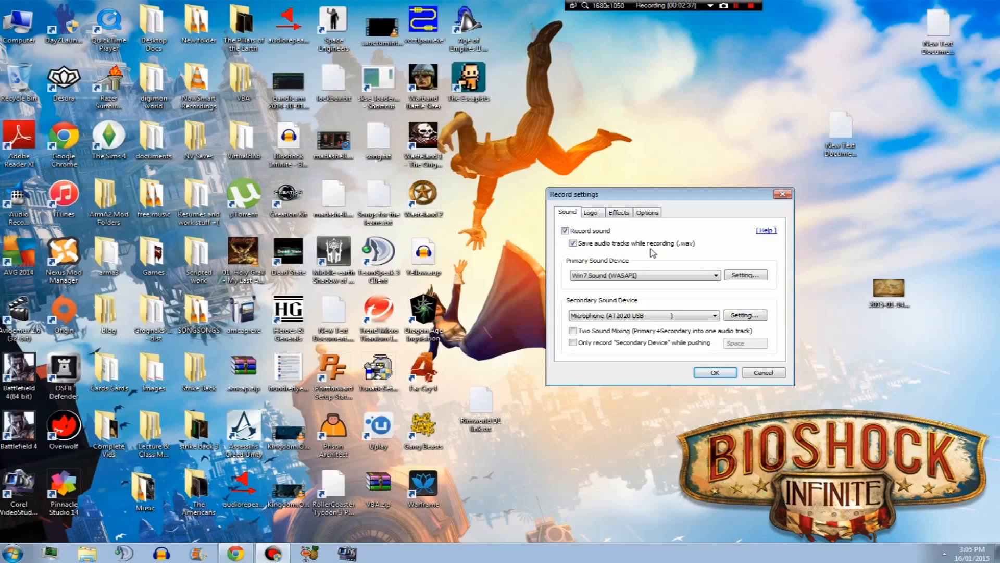
pyautogui.click(649, 318)
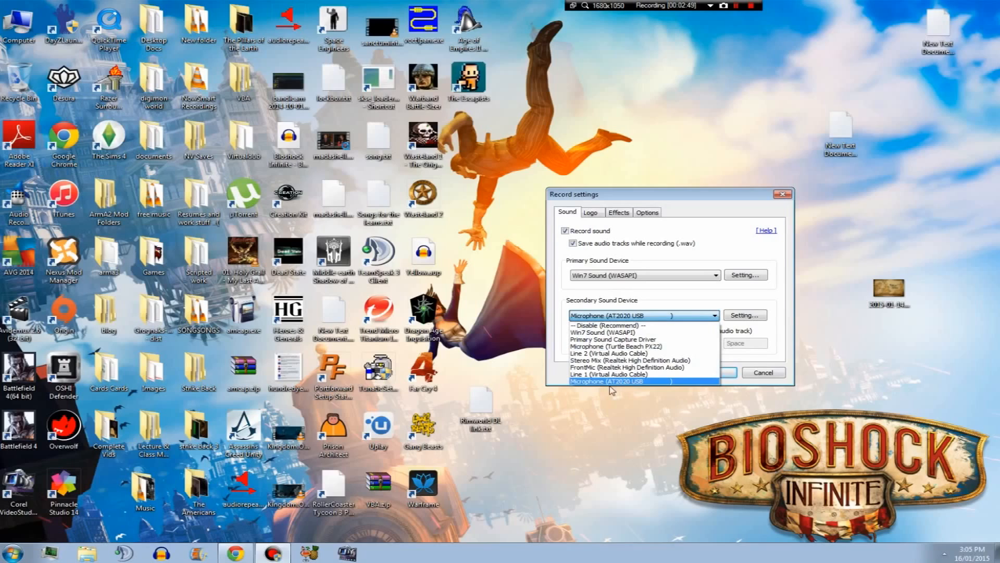
pyautogui.click(642, 381)
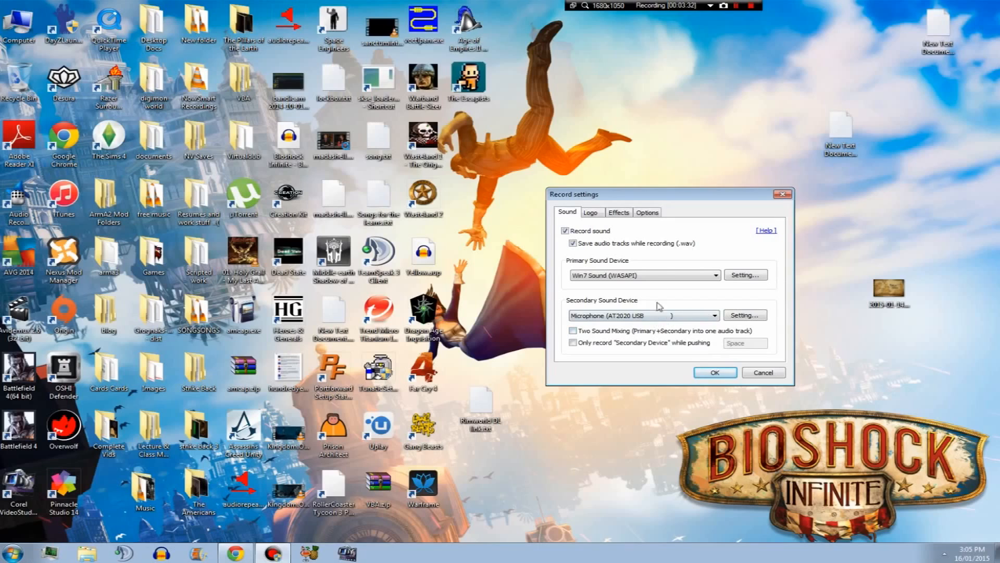
pyautogui.click(617, 217)
pyautogui.click(711, 372)
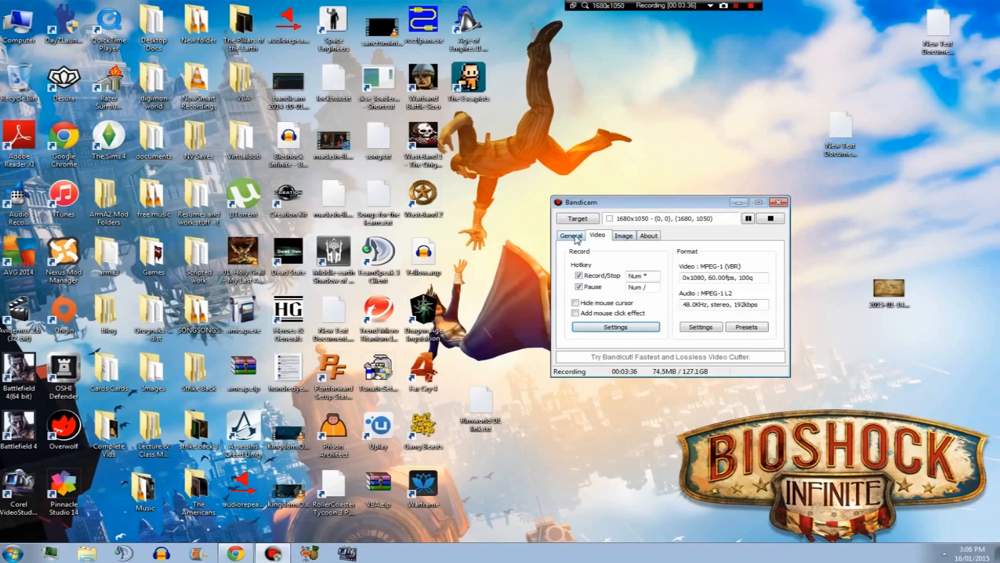
# Step through Bandicam's tabs again, including the About tab's license information.
pyautogui.click(576, 239)
pyautogui.click(633, 240)
pyautogui.click(654, 237)
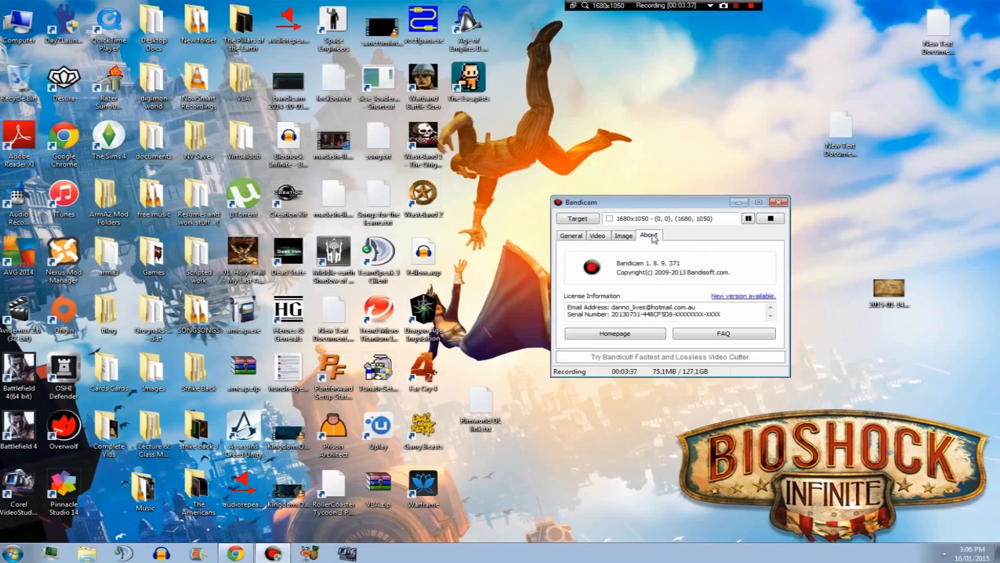
pyautogui.click(580, 237)
pyautogui.click(598, 237)
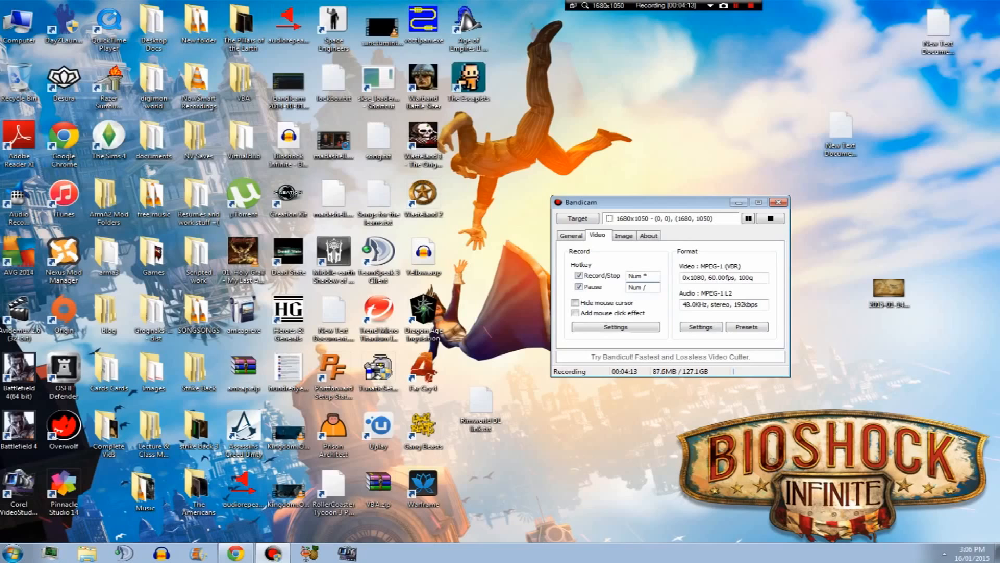
# Open Bandicam's output folder from the General tab and minimize the Bandicam window.
pyautogui.click(572, 236)
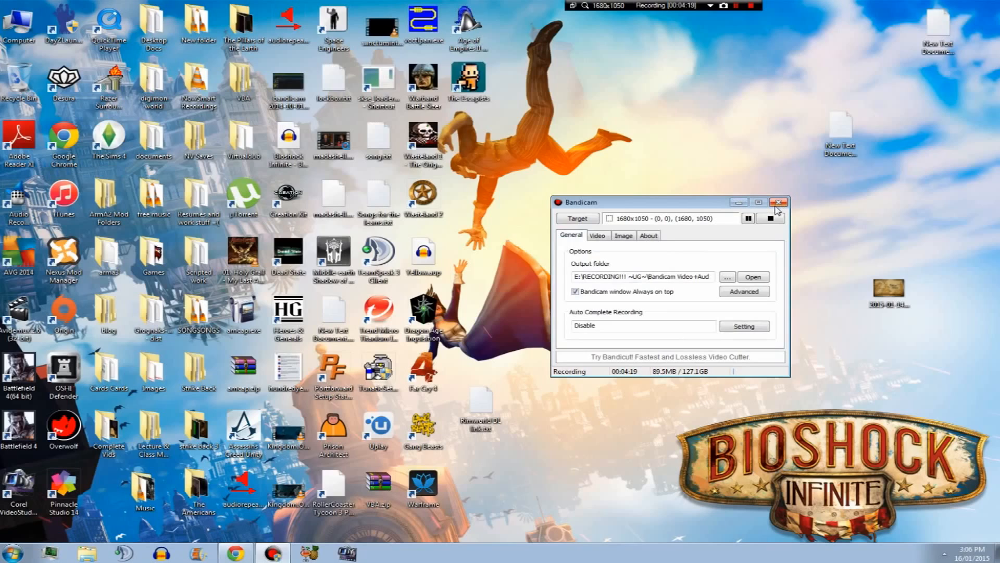
pyautogui.click(764, 274)
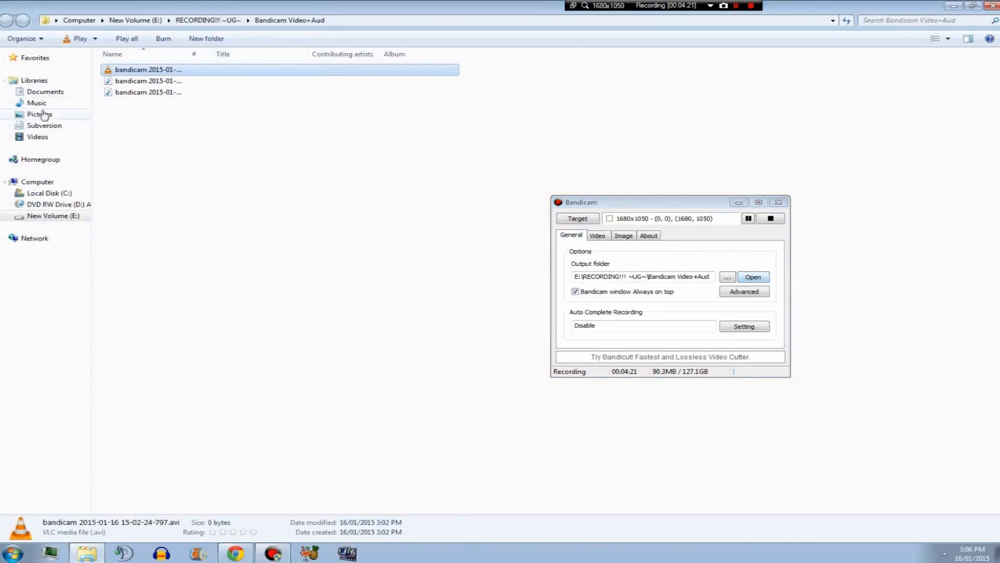
pyautogui.click(738, 202)
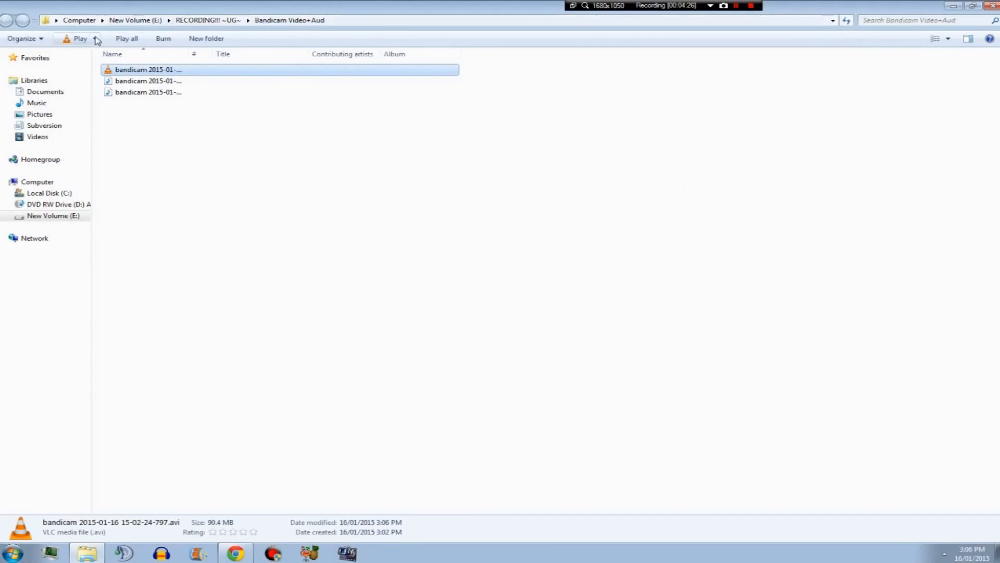
# Navigate up to New Volume (E:) and open the RECORDING!!! ~UG~ folder.
pyautogui.click(197, 21)
pyautogui.click(148, 20)
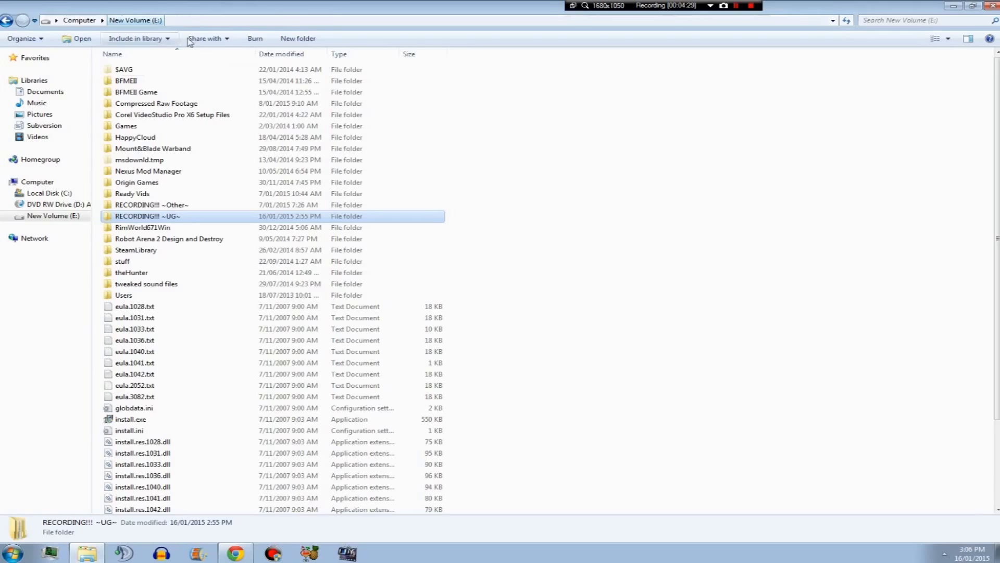
pyautogui.doubleClick(141, 218)
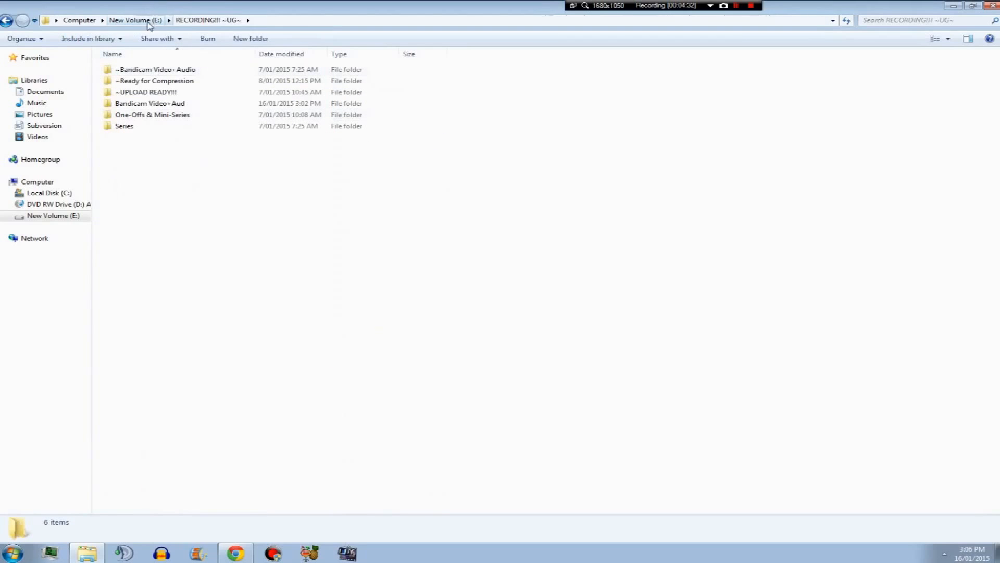
# Browse the subfolders of RECORDING!!! ~UG~, opening ~Bandicam Video+Audio and returning.
pyautogui.click(159, 72)
pyautogui.click(163, 94)
pyautogui.click(163, 115)
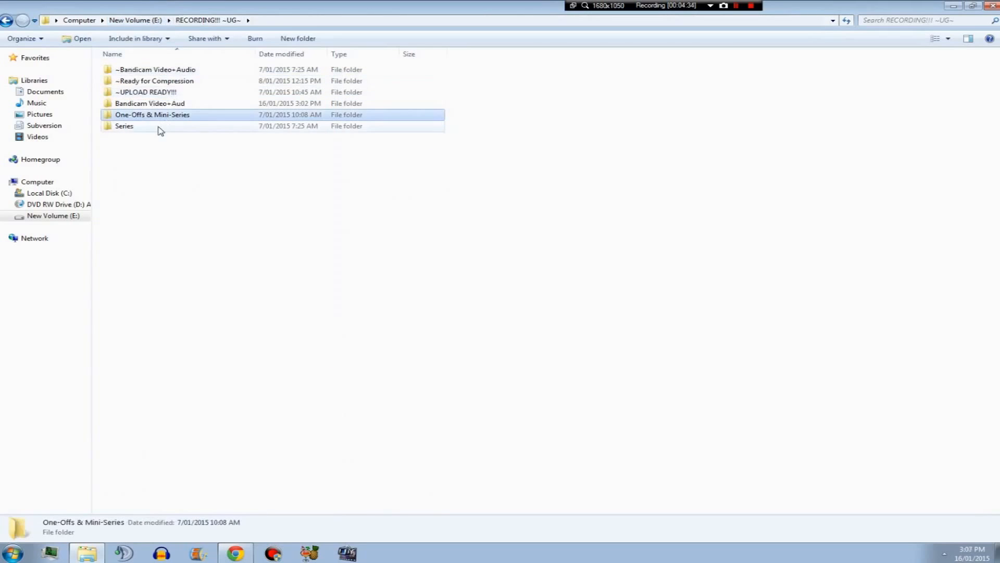
pyautogui.click(164, 129)
pyautogui.click(164, 117)
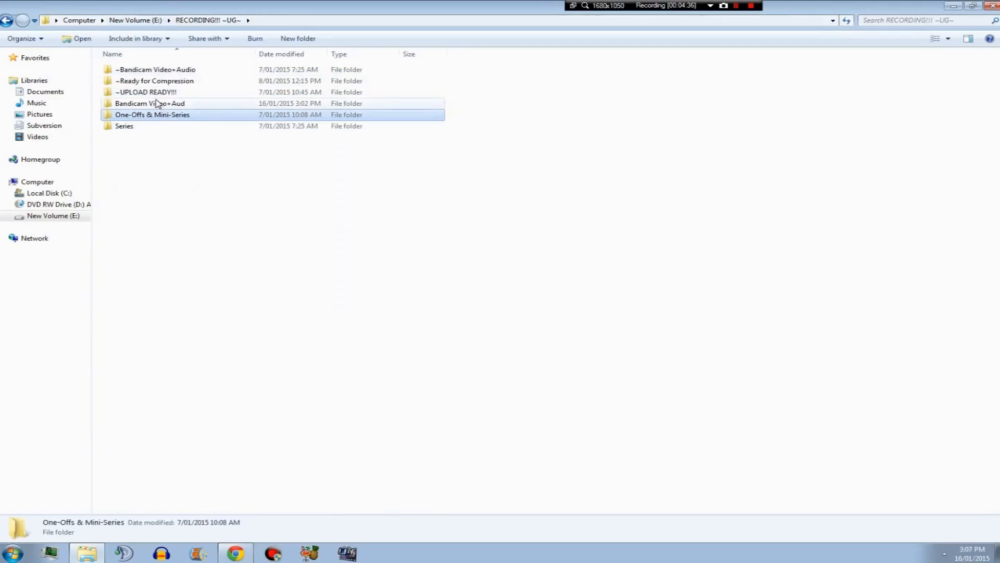
pyautogui.click(156, 103)
pyautogui.click(156, 81)
pyautogui.doubleClick(160, 70)
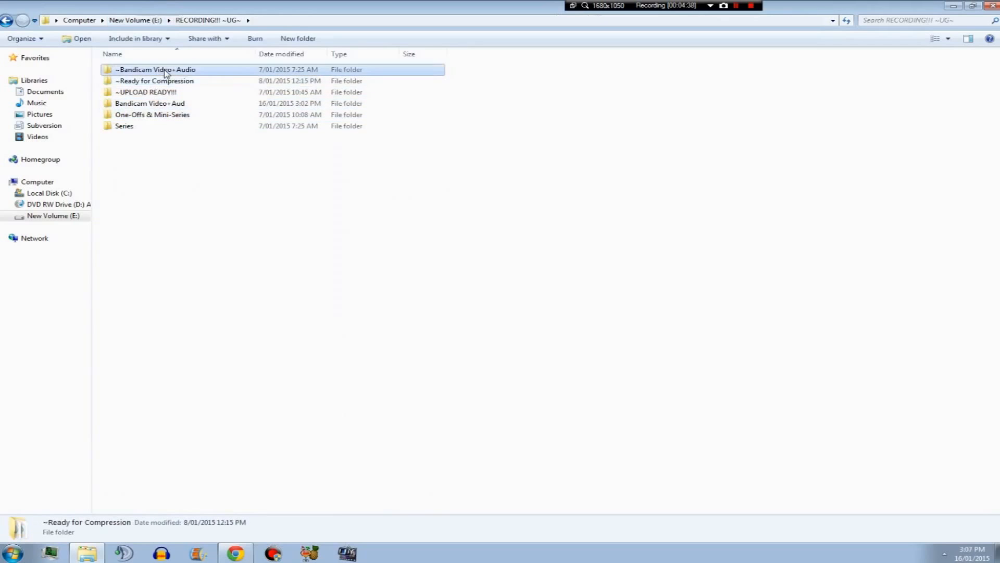
pyautogui.click(6, 21)
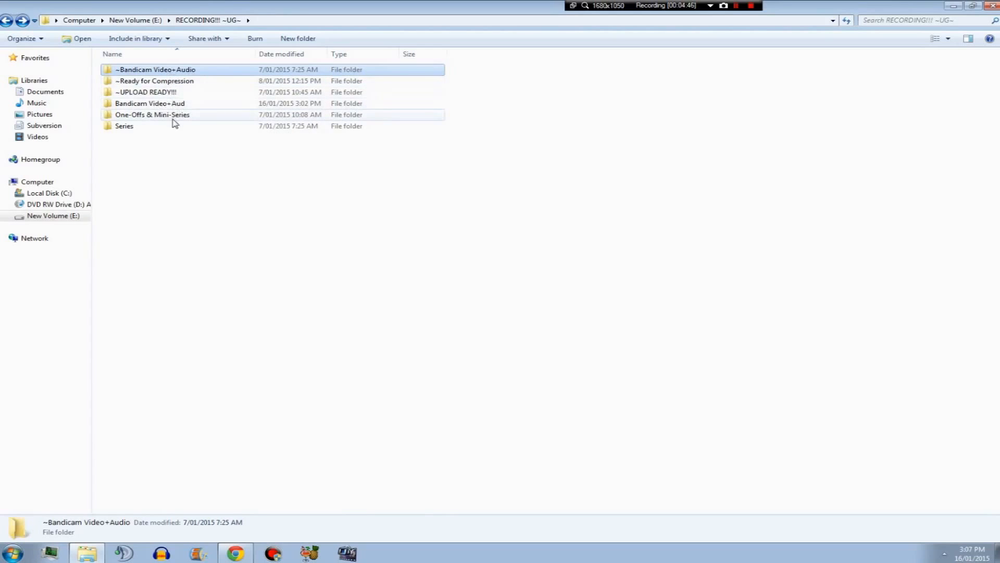
# Open the Series and One-Offs & Mini-Series folders in turn, returning to RECORDING!!! ~UG~ each time.
pyautogui.doubleClick(153, 126)
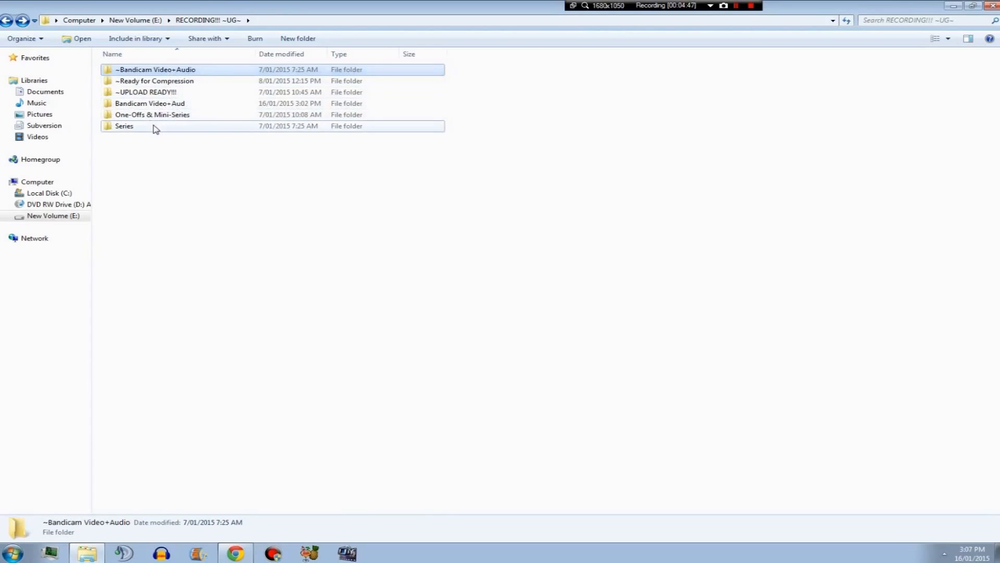
pyautogui.click(6, 21)
pyautogui.press('Up')
pyautogui.press('Return')
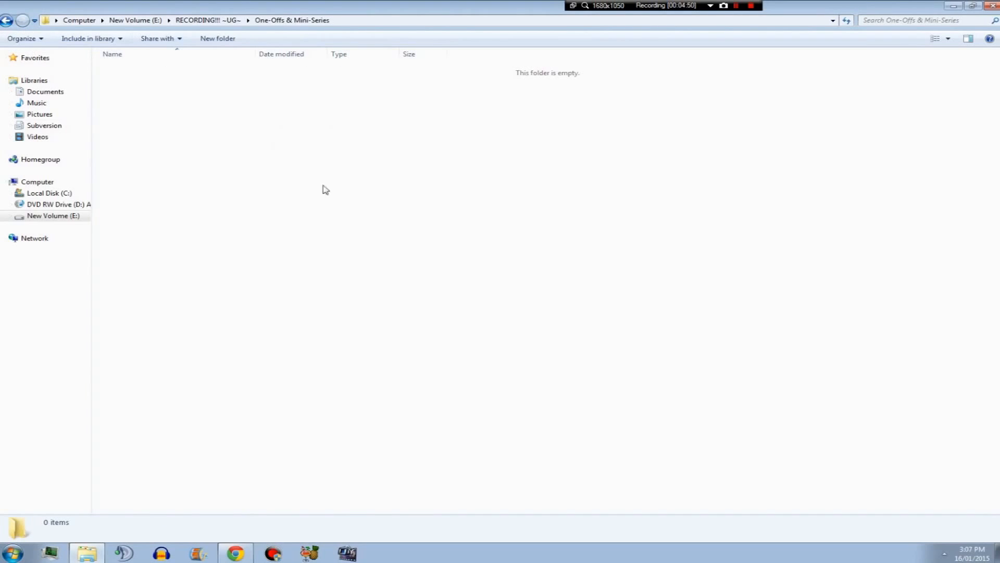
pyautogui.click(6, 21)
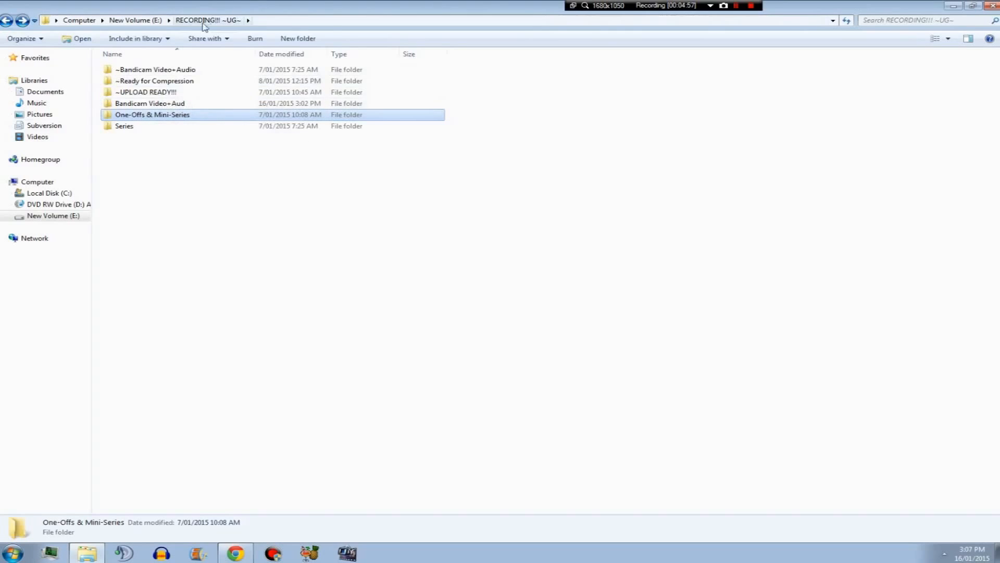
# Open the ~Bandicam Video+Audio and ~Ready for Compression folders to show their contents, then go back.
pyautogui.doubleClick(182, 69)
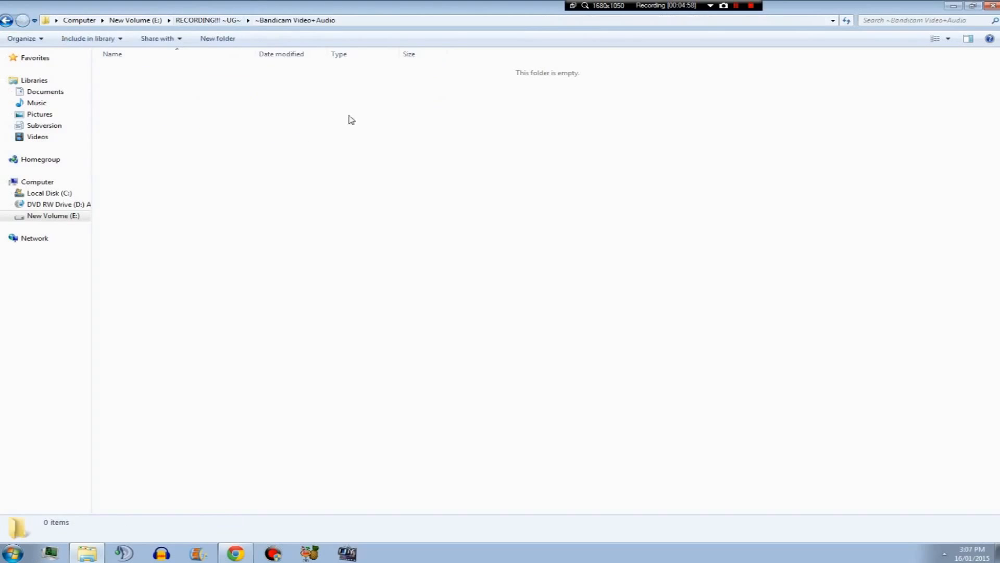
pyautogui.click(11, 21)
pyautogui.click(157, 115)
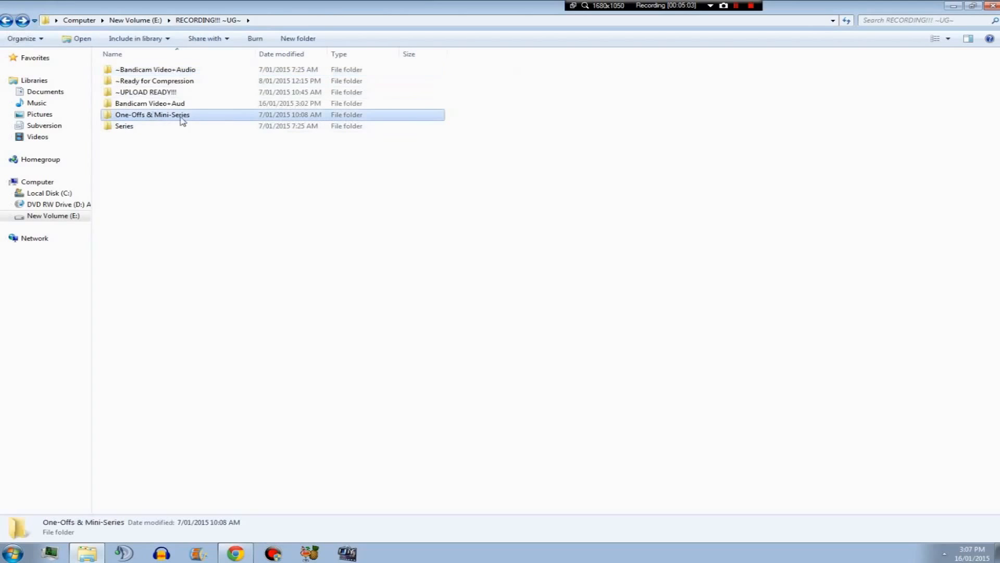
pyautogui.click(187, 81)
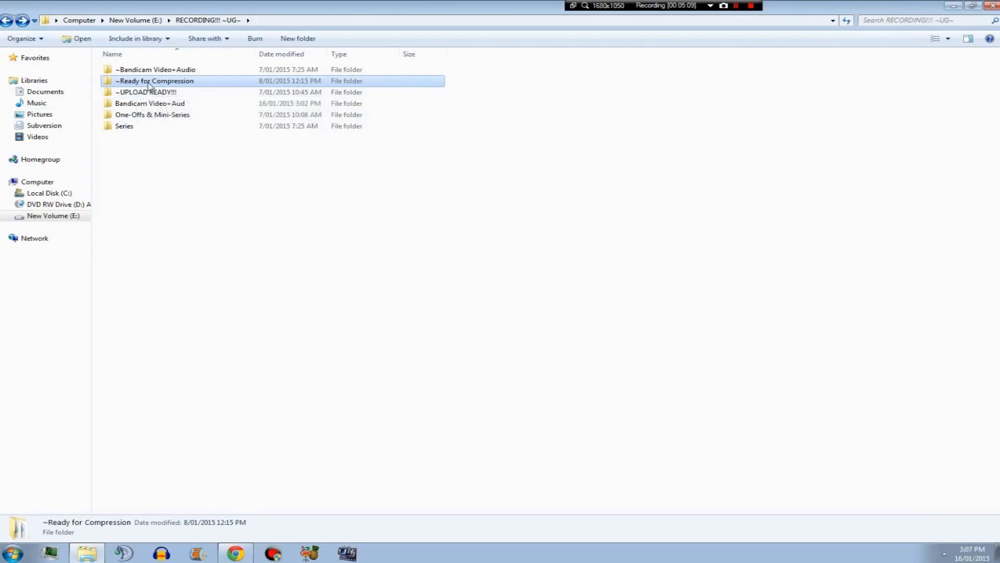
pyautogui.press('Return')
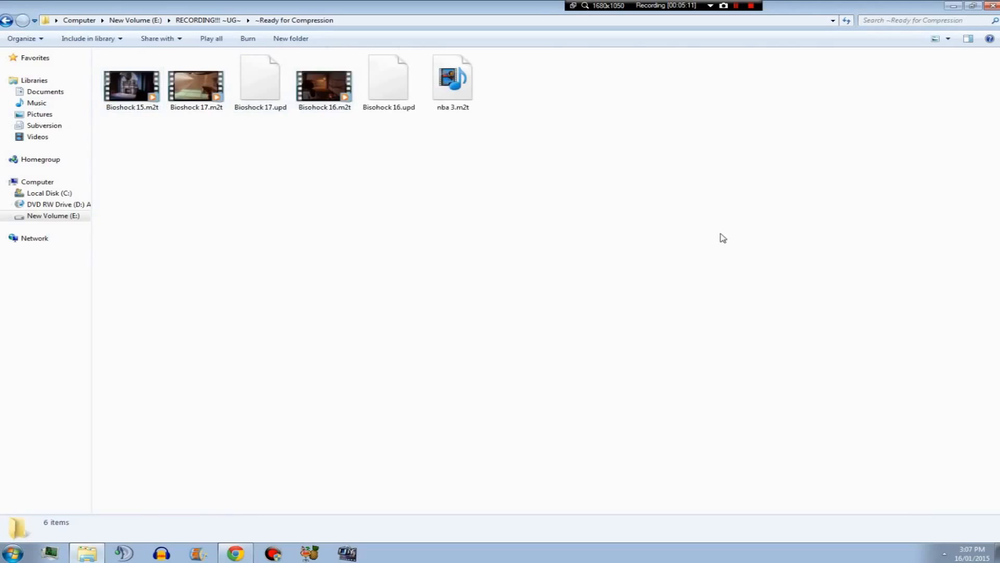
pyautogui.click(11, 23)
# Open the ~UPLOAD READY!!! folder, go back, and select the newest recording in Bandicam Video+Aud.
pyautogui.doubleClick(241, 94)
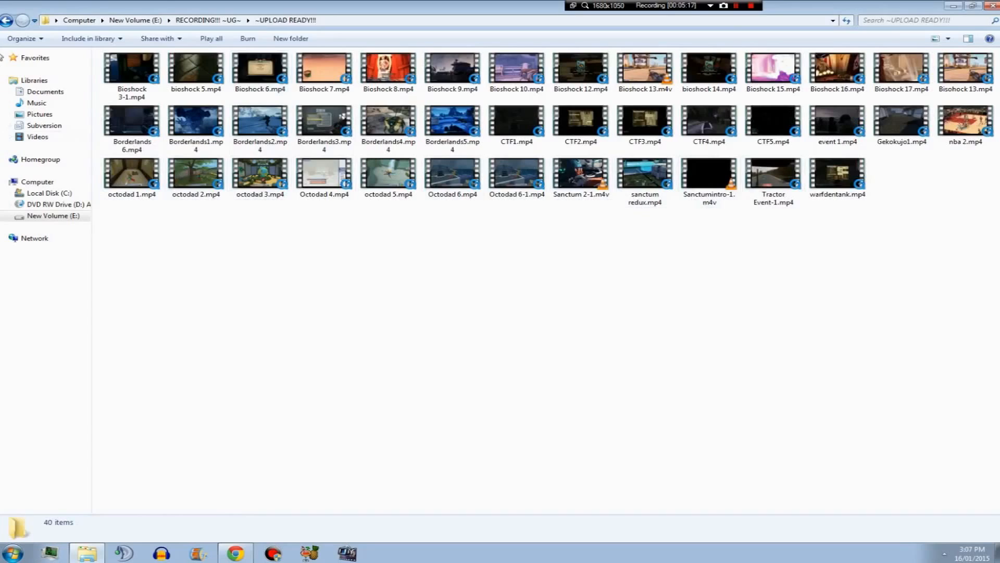
pyautogui.click(6, 22)
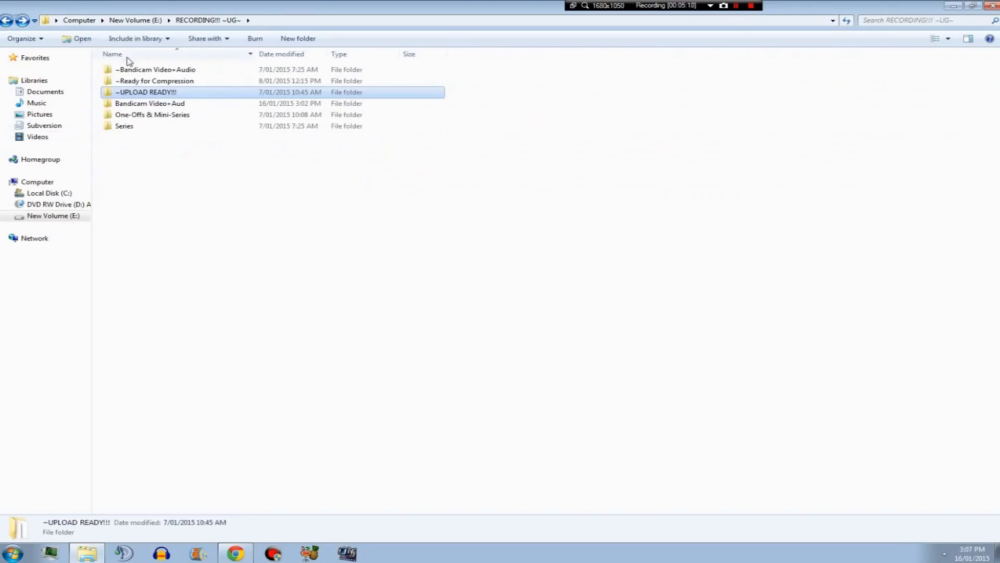
pyautogui.click(625, 219)
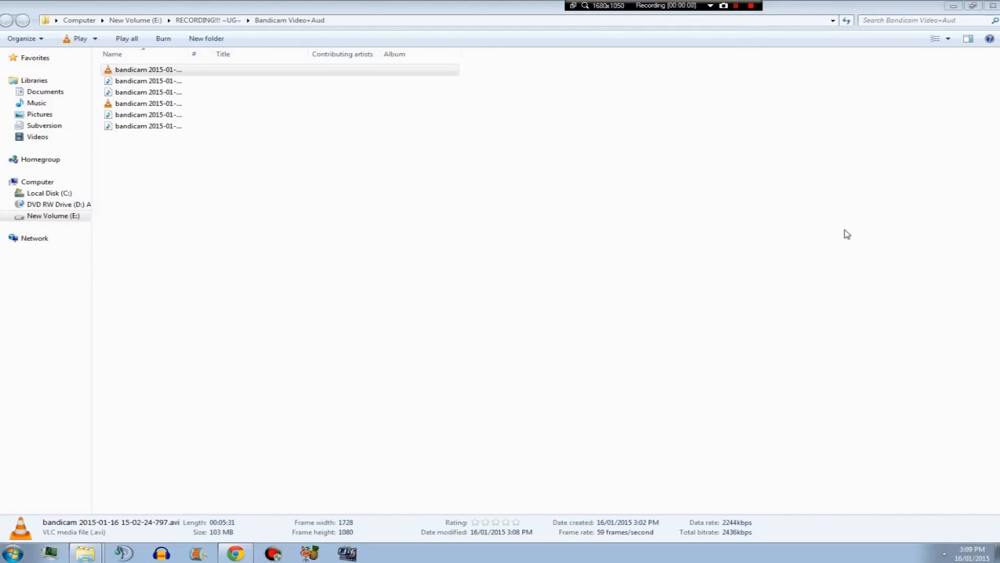
pyautogui.click(158, 106)
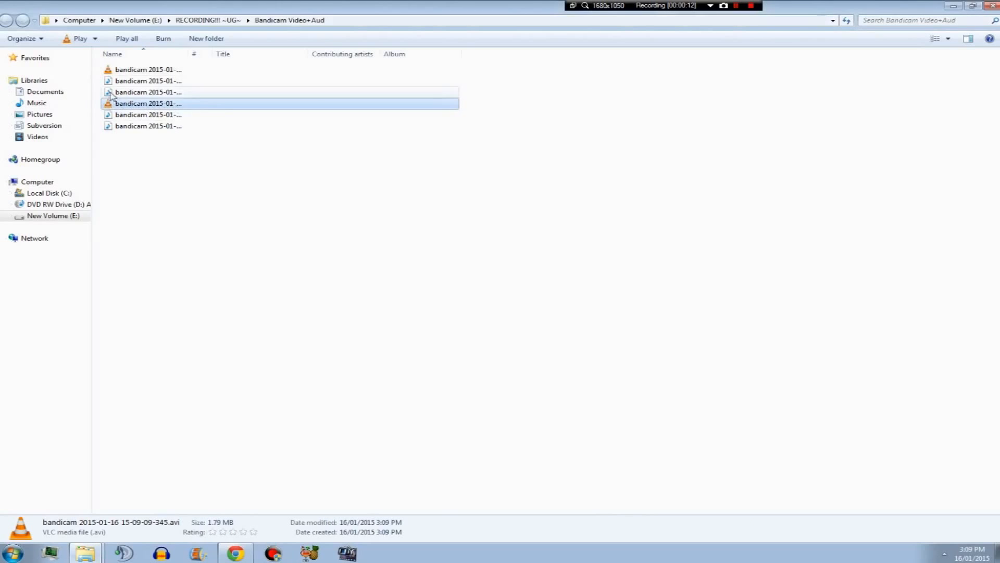
# Load the newest Bandicam recording into HandBrake as the source video.
pyautogui.click(112, 71)
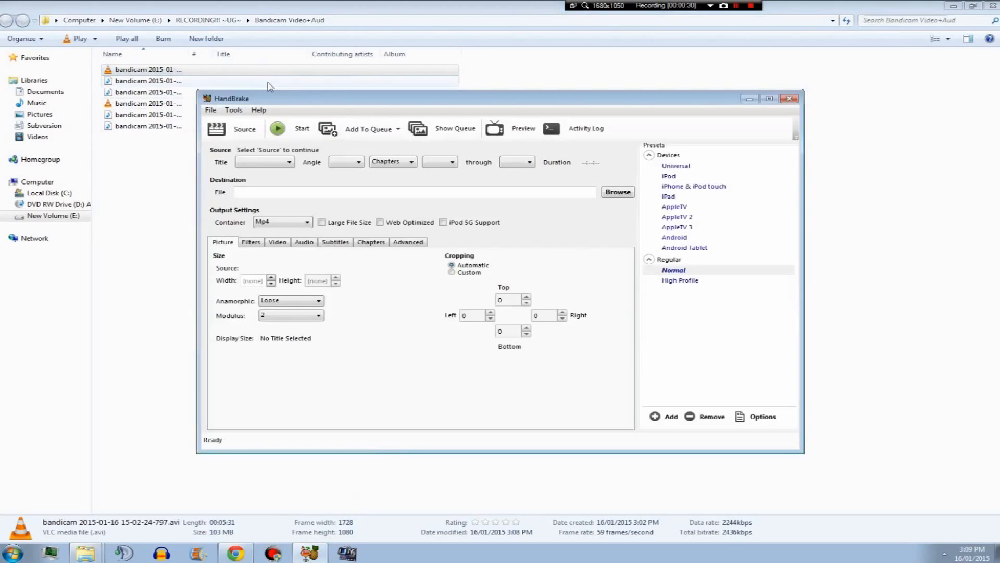
pyautogui.moveTo(306, 99); pyautogui.dragTo(380, 104)
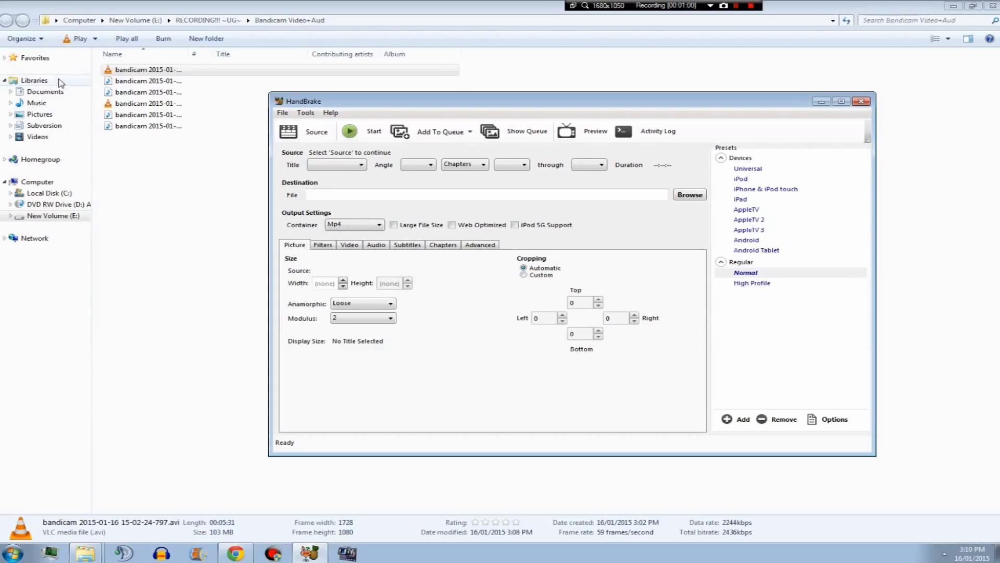
pyautogui.click(141, 73)
pyautogui.moveTo(145, 73); pyautogui.dragTo(429, 372)
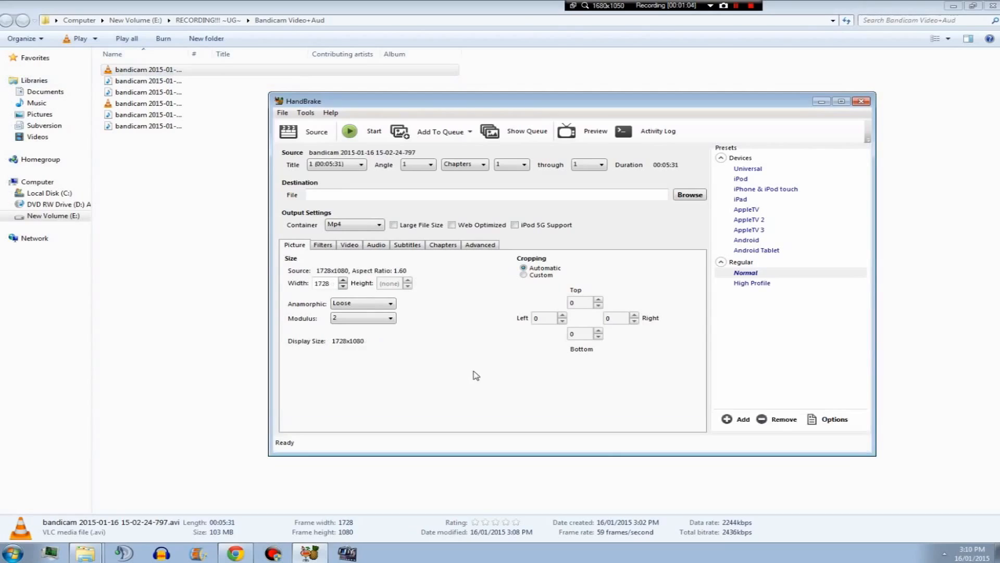
# Enable Web Optimized output and switch cropping to Custom.
pyautogui.click(452, 225)
pyautogui.click(540, 275)
pyautogui.click(613, 316)
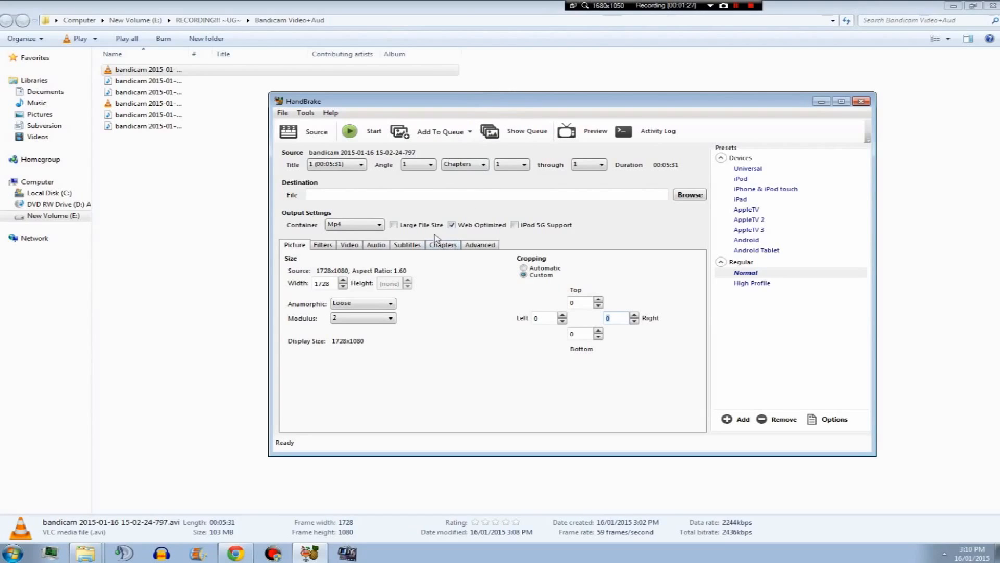
# Open the audio settings and inspect the available audio codec choices.
pyautogui.click(377, 246)
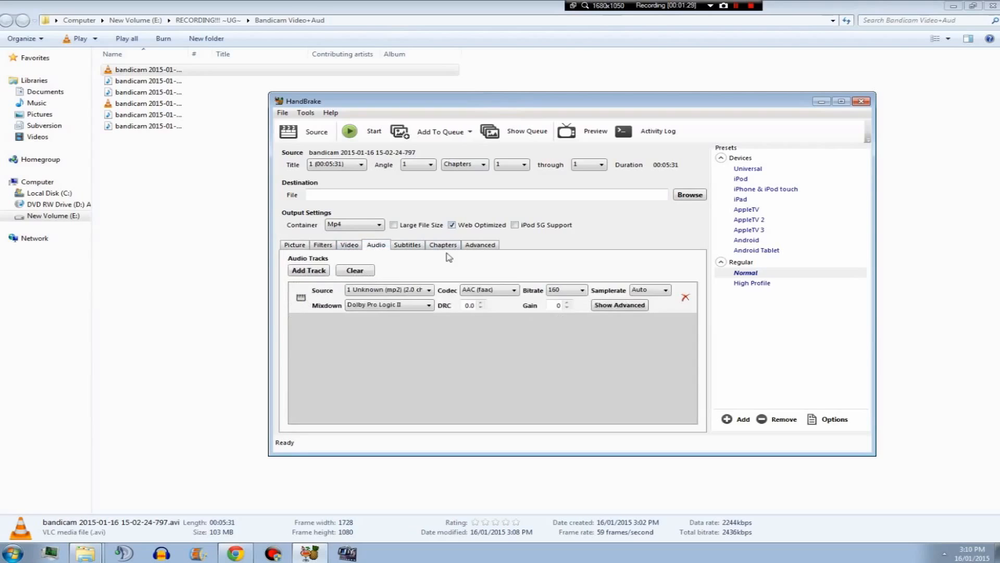
pyautogui.click(501, 291)
pyautogui.click(497, 301)
pyautogui.click(500, 289)
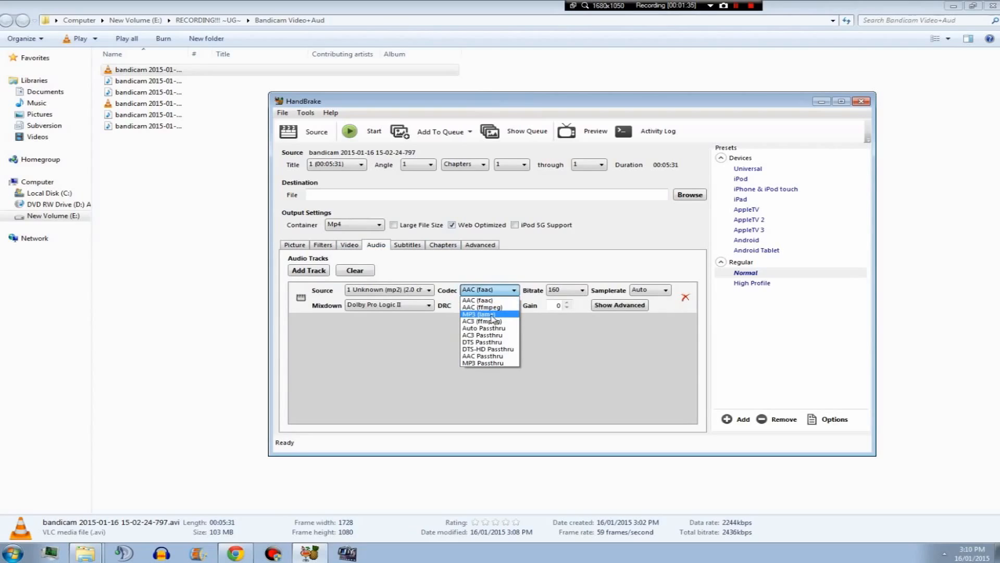
pyautogui.click(603, 334)
# Change the audio bitrate to 192 and then back to 160.
pyautogui.click(567, 295)
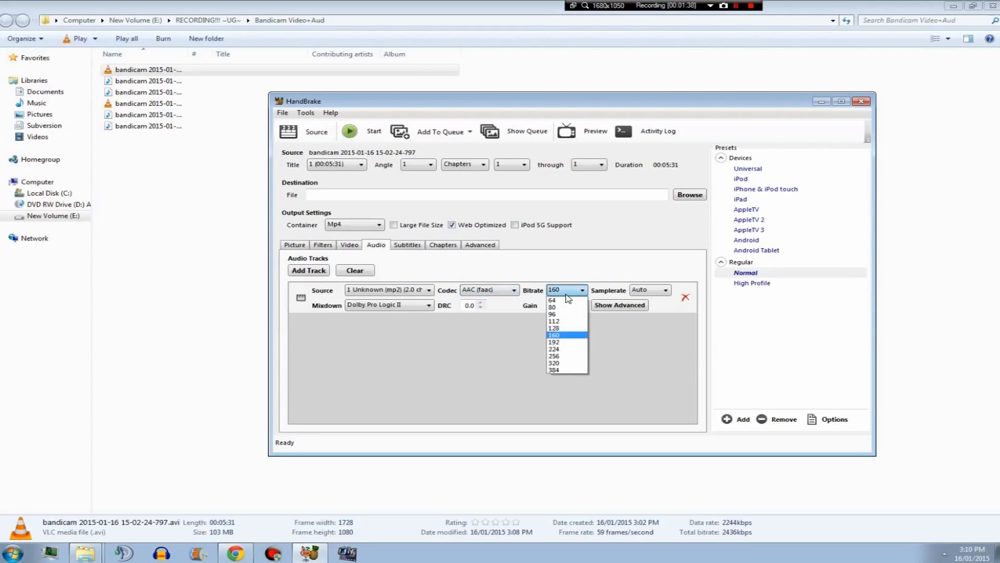
pyautogui.click(570, 343)
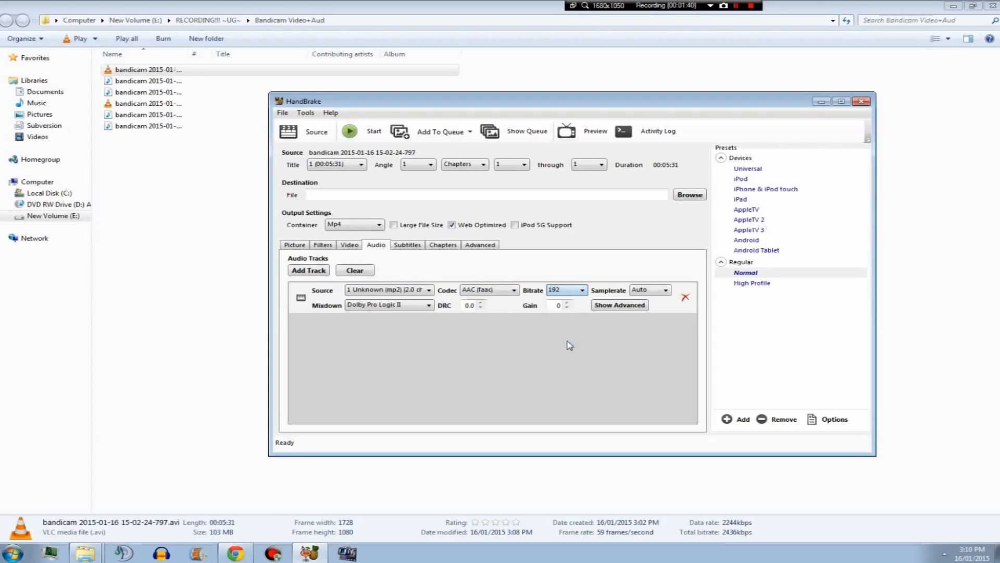
pyautogui.click(566, 291)
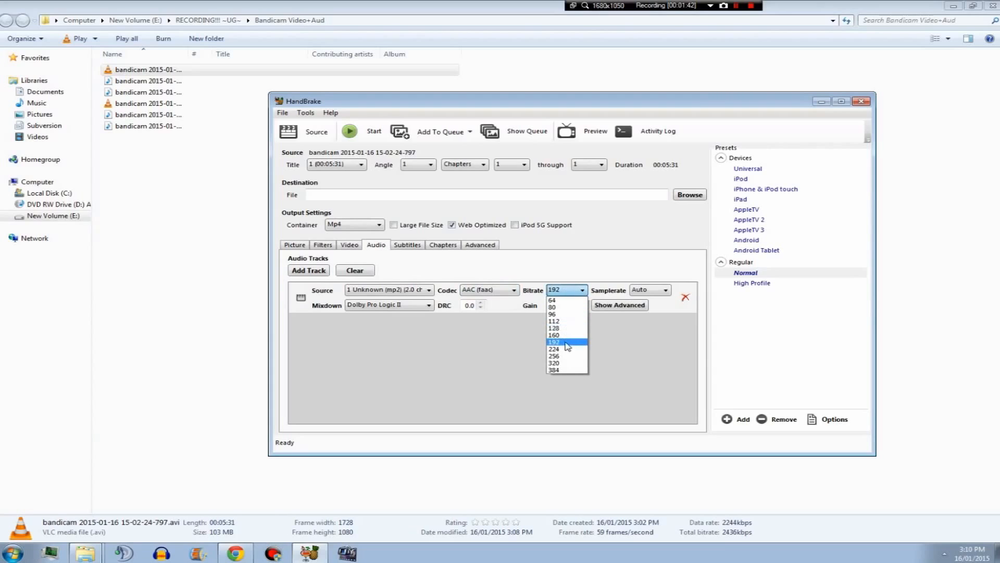
pyautogui.click(567, 335)
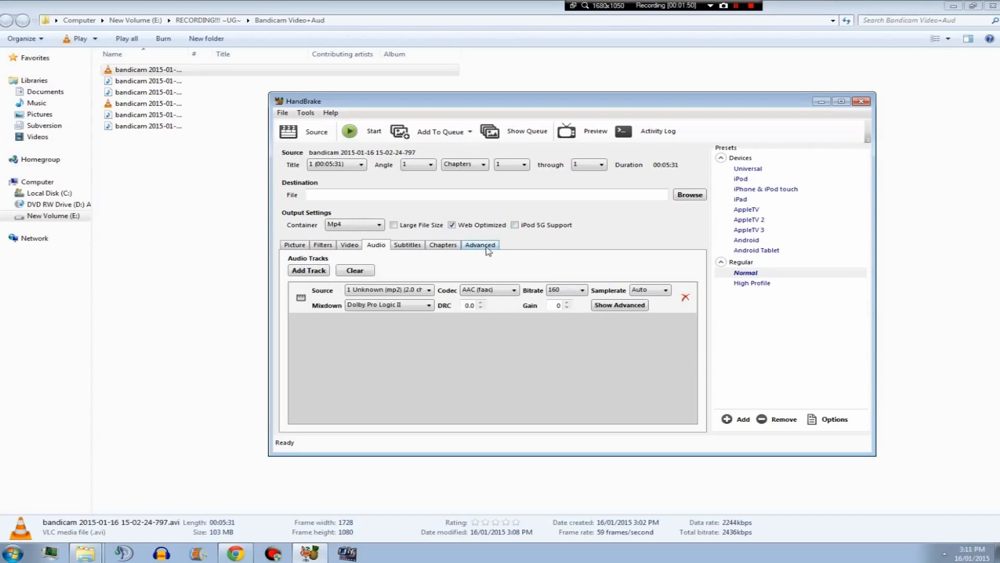
# Open the video settings and inspect the video codec options.
pyautogui.click(350, 246)
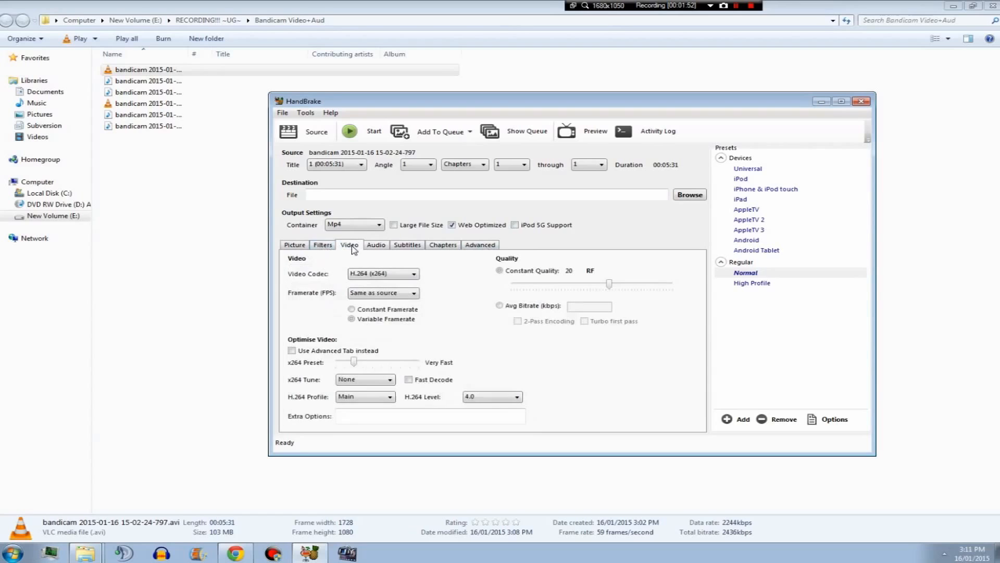
pyautogui.click(388, 277)
pyautogui.click(395, 284)
# Browse for an output location and navigate to RECORDING!!! ~UG~\One-Offs & Mini-Series on New Volume (E:).
pyautogui.click(690, 195)
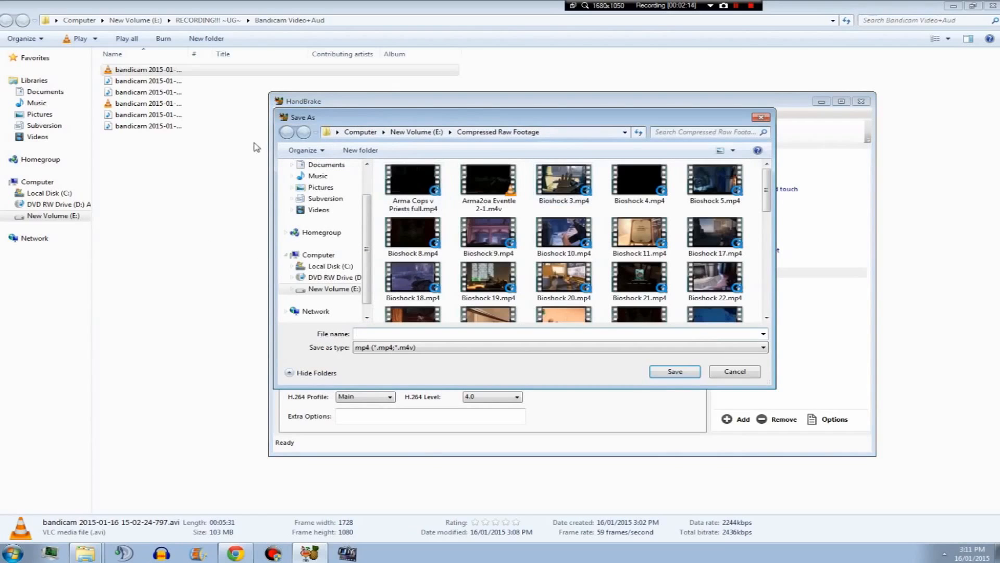
pyautogui.click(626, 133)
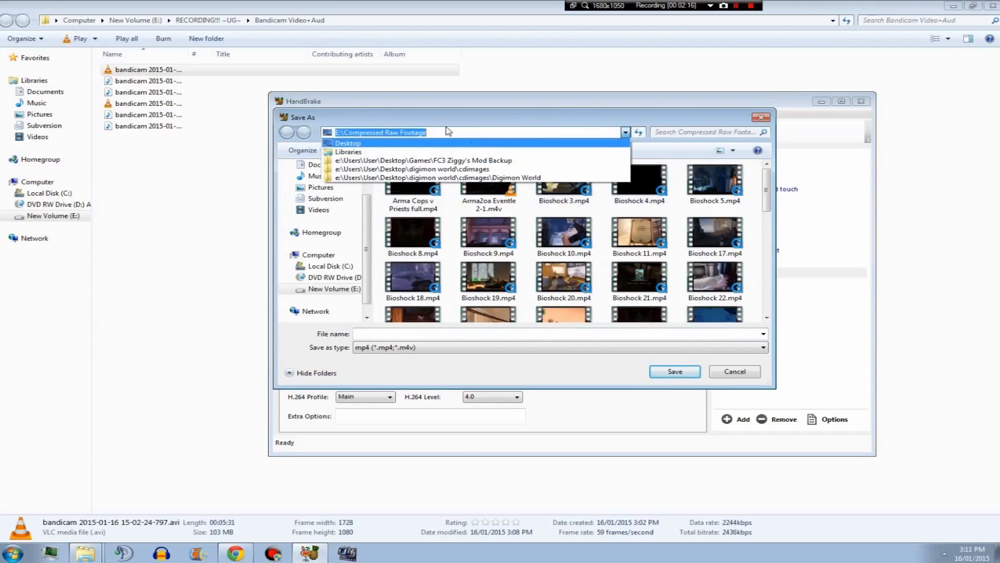
pyautogui.click(426, 144)
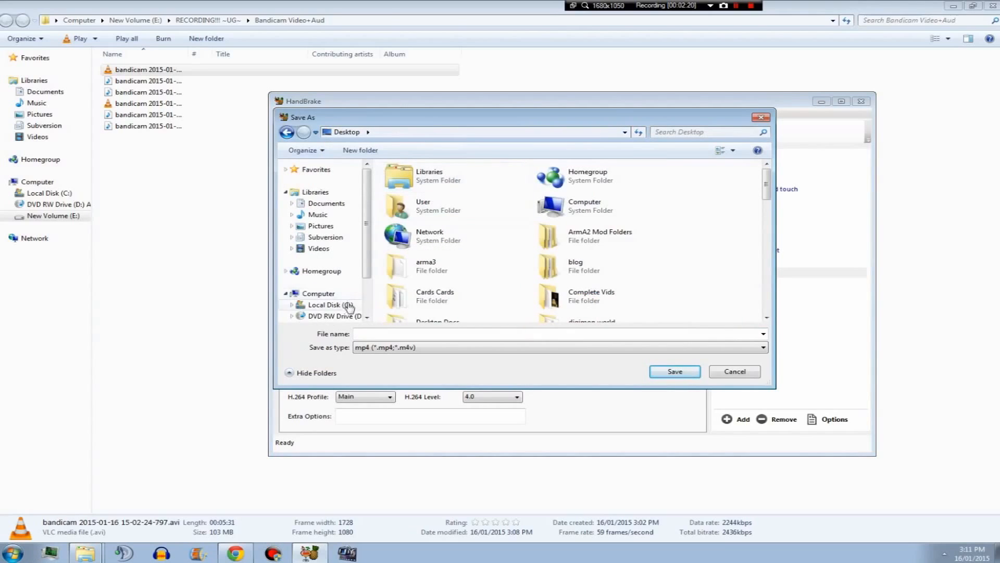
pyautogui.scroll(-1, 372, 250)
pyautogui.click(340, 286)
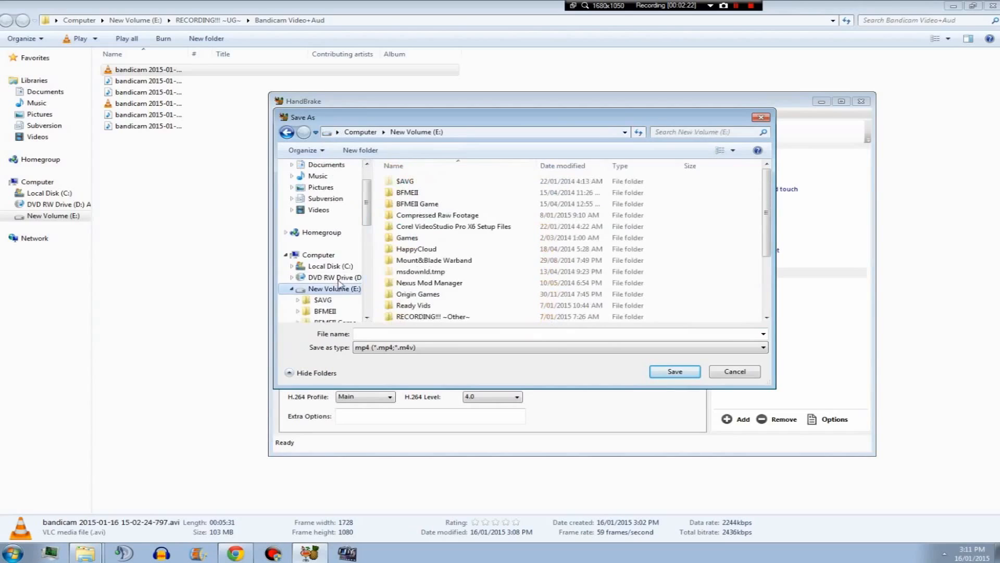
pyautogui.click(469, 293)
pyautogui.scroll(-2, 472, 288)
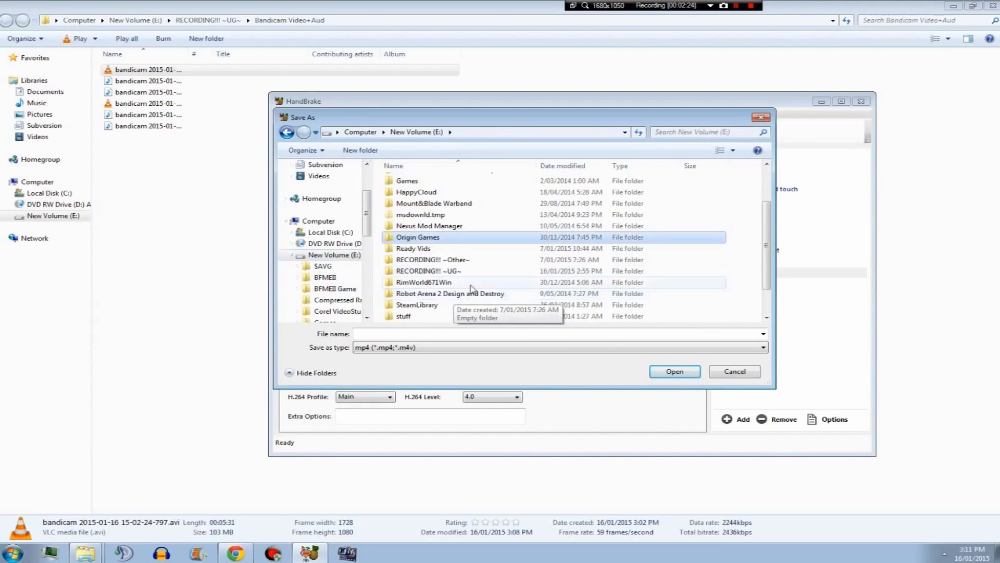
pyautogui.doubleClick(428, 271)
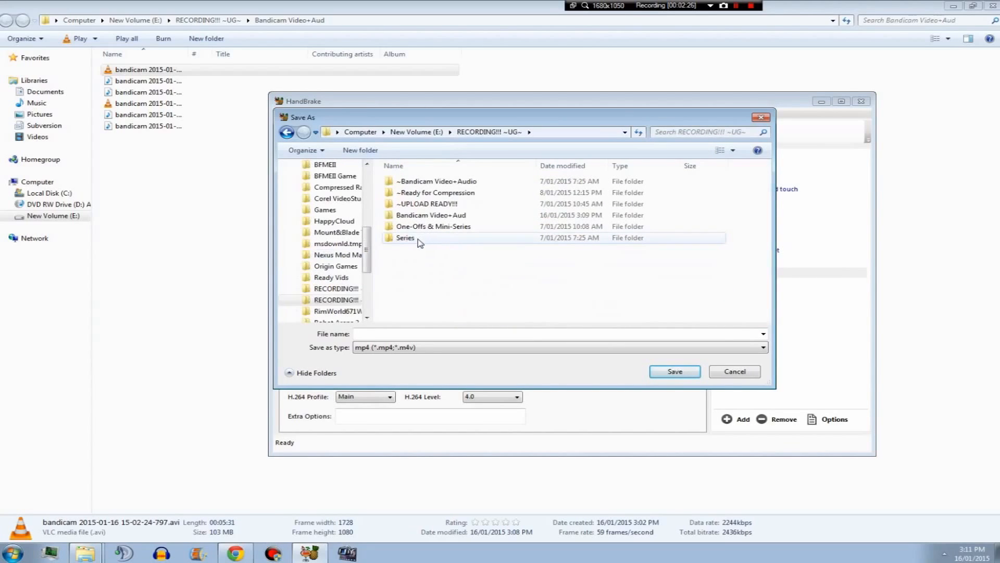
pyautogui.click(287, 132)
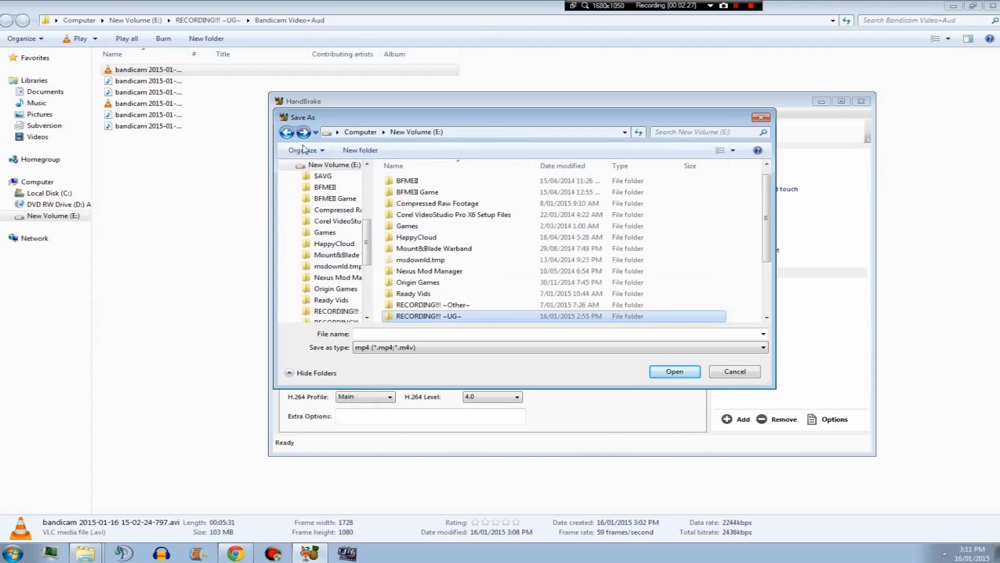
pyautogui.doubleClick(420, 315)
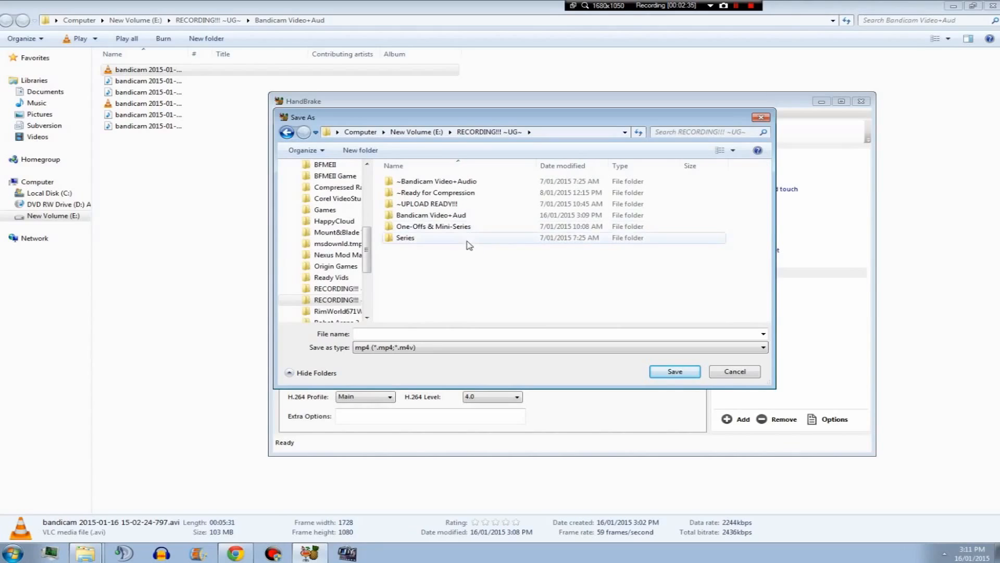
pyautogui.click(460, 229)
pyautogui.doubleClick(461, 228)
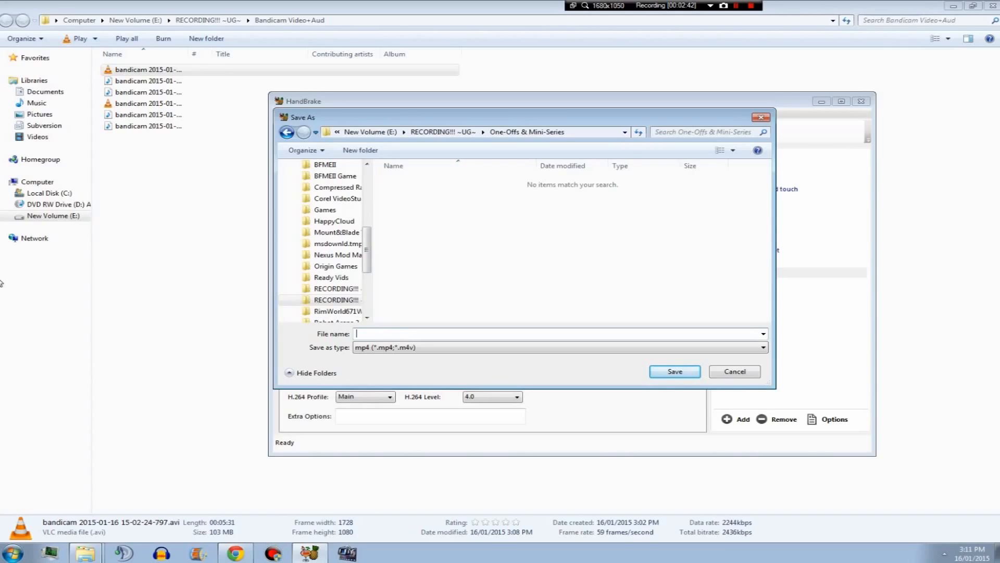
# Save the output file as Unprofessional Editing and start the encode.
pyautogui.write('Unprec')
pyautogui.write('fessional')
pyautogui.write(' Editing')
pyautogui.click(681, 373)
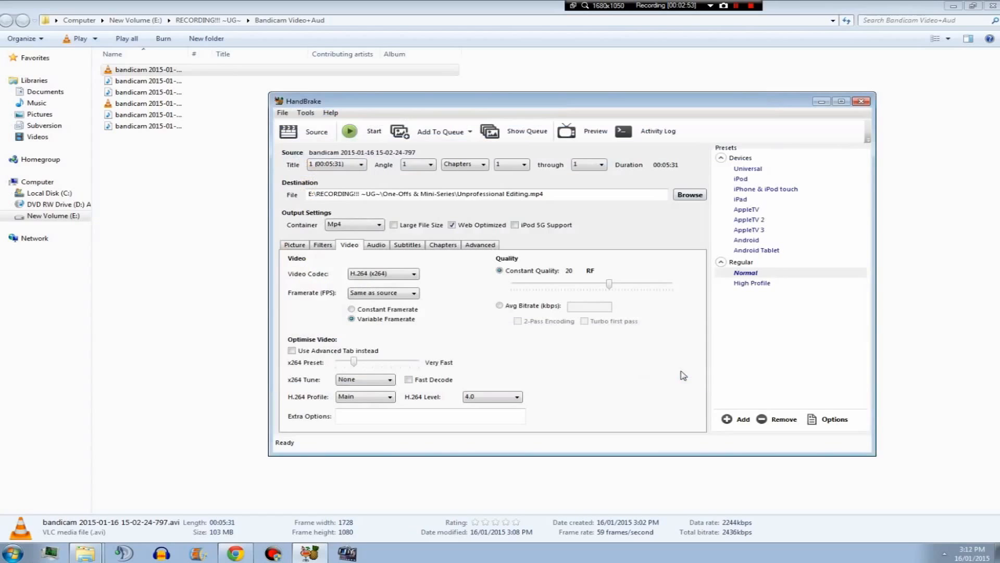
pyautogui.click(375, 133)
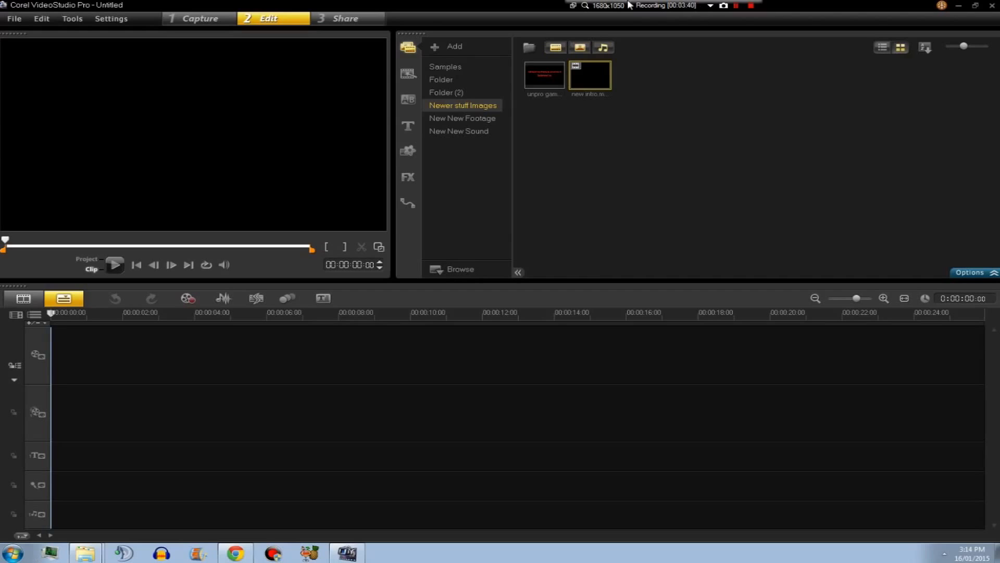
# Browse the library folders in the media panel to review their clips.
pyautogui.click(451, 91)
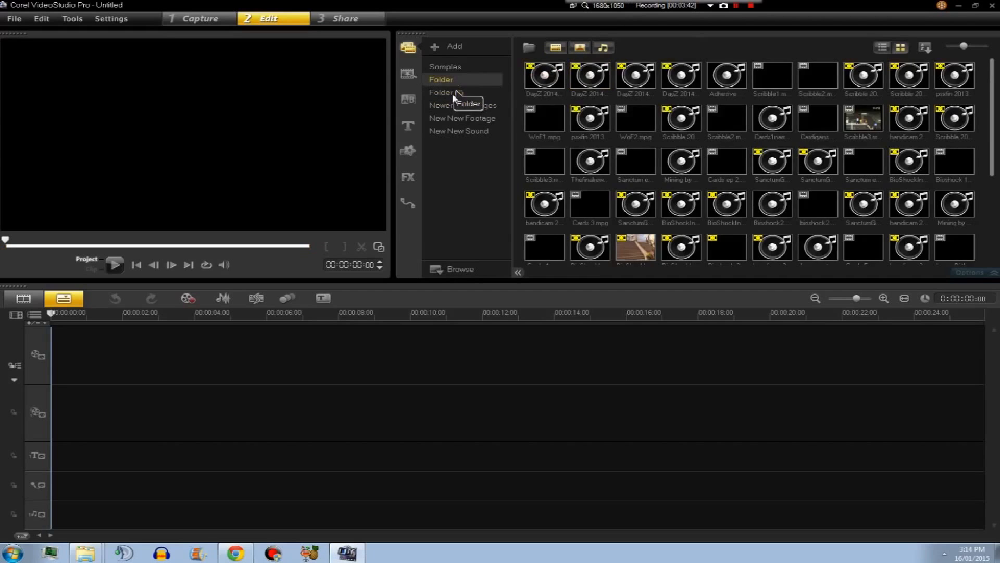
pyautogui.click(454, 105)
pyautogui.click(451, 117)
pyautogui.click(452, 131)
pyautogui.click(459, 107)
pyautogui.click(463, 118)
pyautogui.click(456, 133)
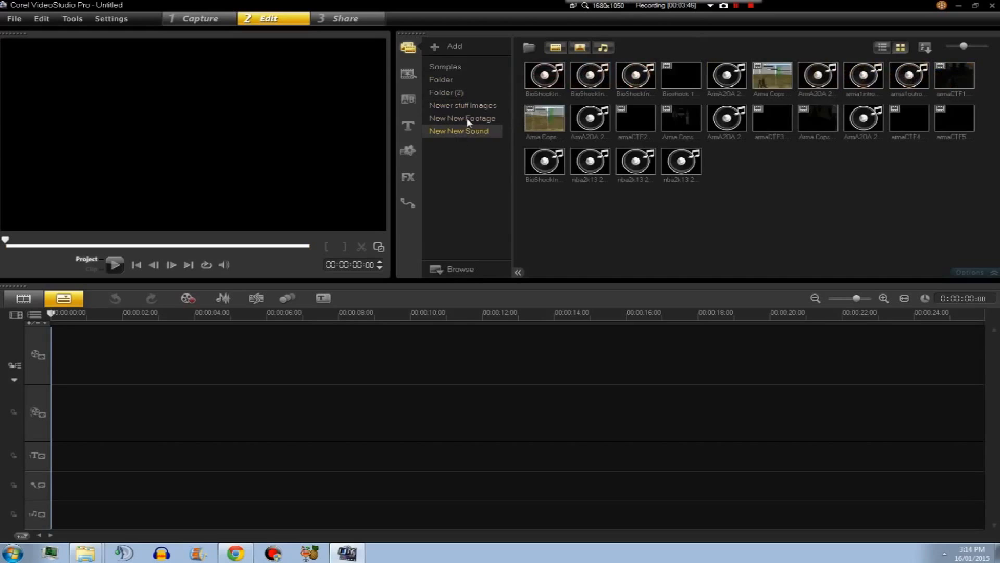
pyautogui.click(466, 120)
pyautogui.click(466, 105)
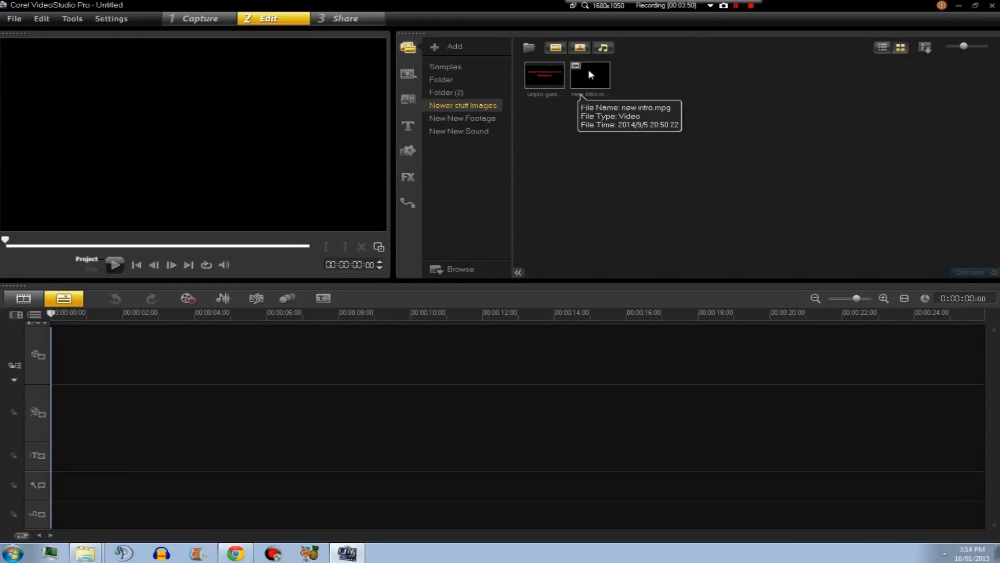
# Add new intro.mpg from Newer stuff Images to the start of the video track.
pyautogui.moveTo(599, 88); pyautogui.dragTo(244, 336)
pyautogui.click(118, 398)
pyautogui.click(202, 427)
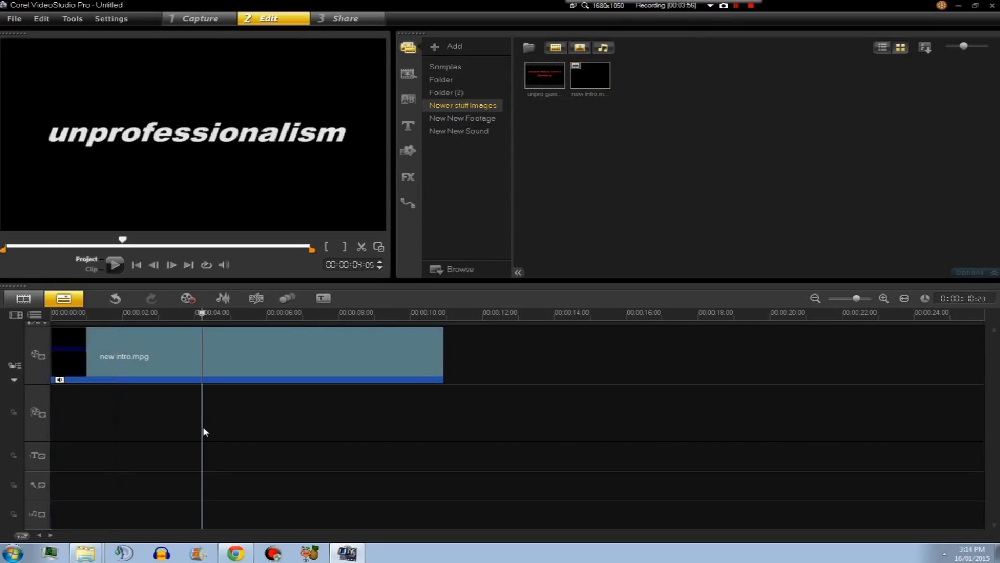
# Scrub through the intro clip on the timeline to preview its frames.
pyautogui.click(290, 430)
pyautogui.click(384, 429)
pyautogui.click(239, 430)
pyautogui.click(161, 431)
pyautogui.click(255, 431)
pyautogui.click(372, 426)
pyautogui.click(405, 424)
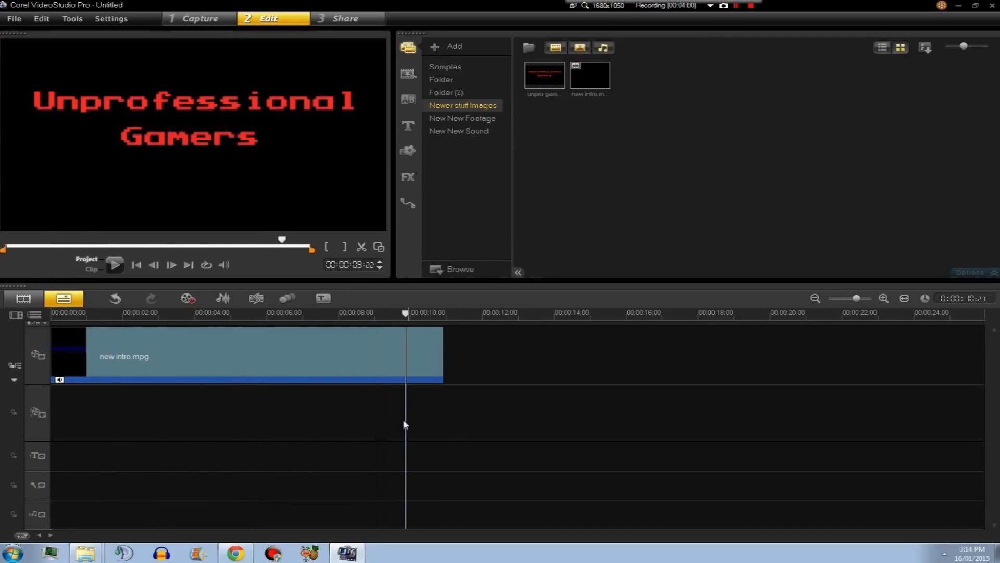
pyautogui.click(420, 424)
pyautogui.click(429, 421)
pyautogui.click(356, 415)
pyautogui.click(210, 419)
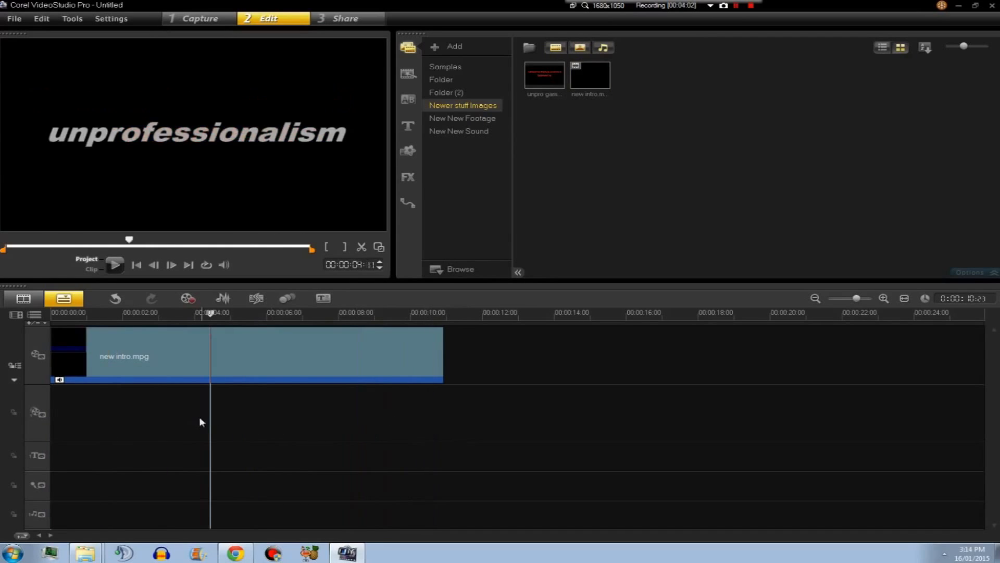
pyautogui.click(315, 429)
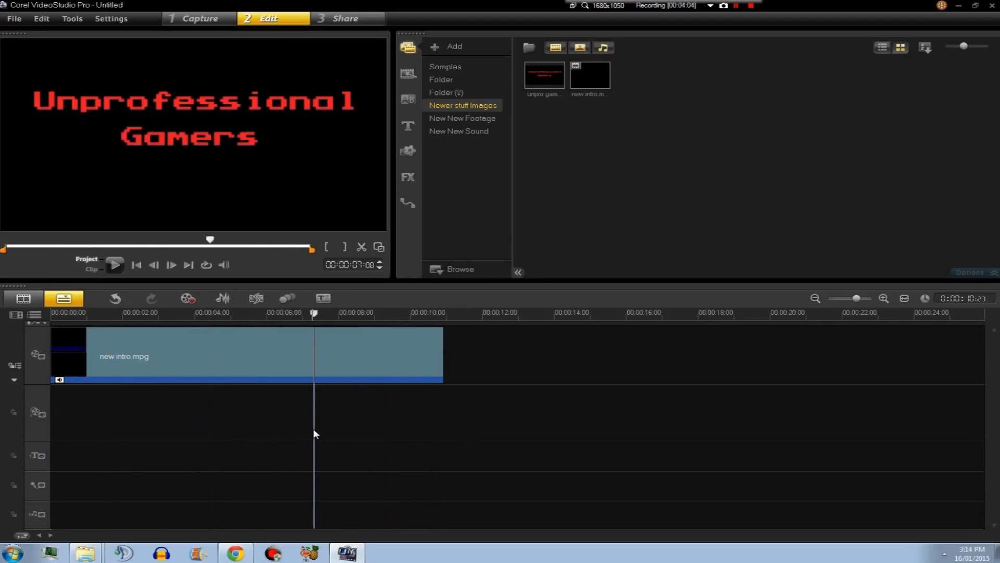
pyautogui.click(288, 430)
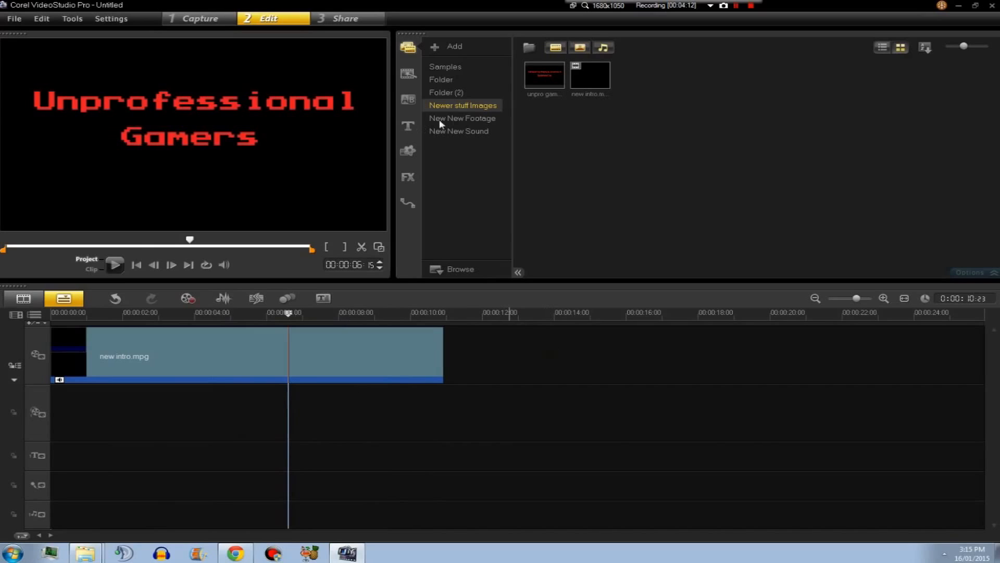
# Place new intro.mpg on the overlay track at about 4 seconds and resize its frame toward the preview's lower right.
pyautogui.click(467, 122)
pyautogui.click(473, 103)
pyautogui.click(579, 87)
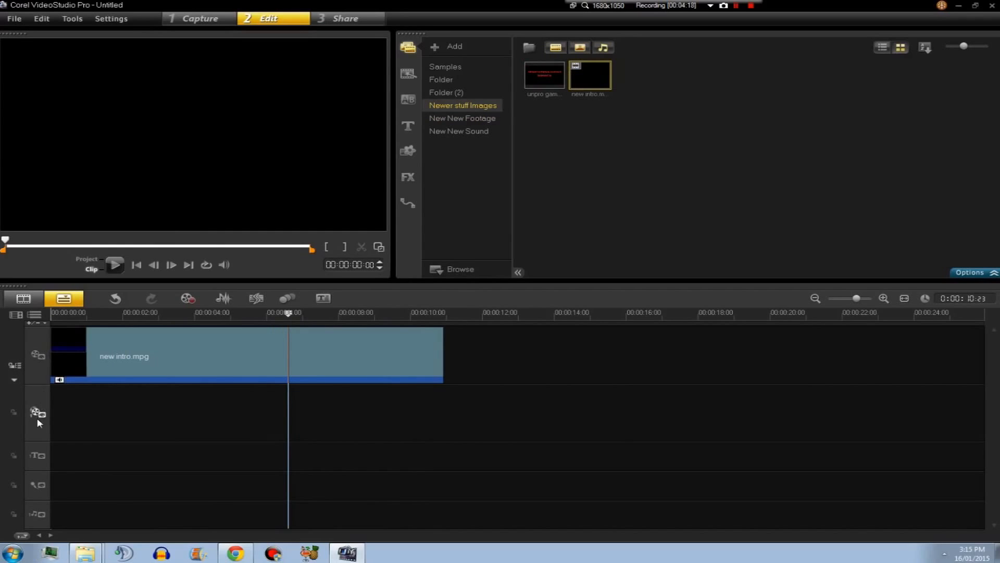
pyautogui.moveTo(605, 83); pyautogui.dragTo(198, 412)
pyautogui.moveTo(232, 128); pyautogui.dragTo(302, 99)
pyautogui.moveTo(363, 152); pyautogui.dragTo(297, 129)
pyautogui.moveTo(257, 96); pyautogui.dragTo(330, 198)
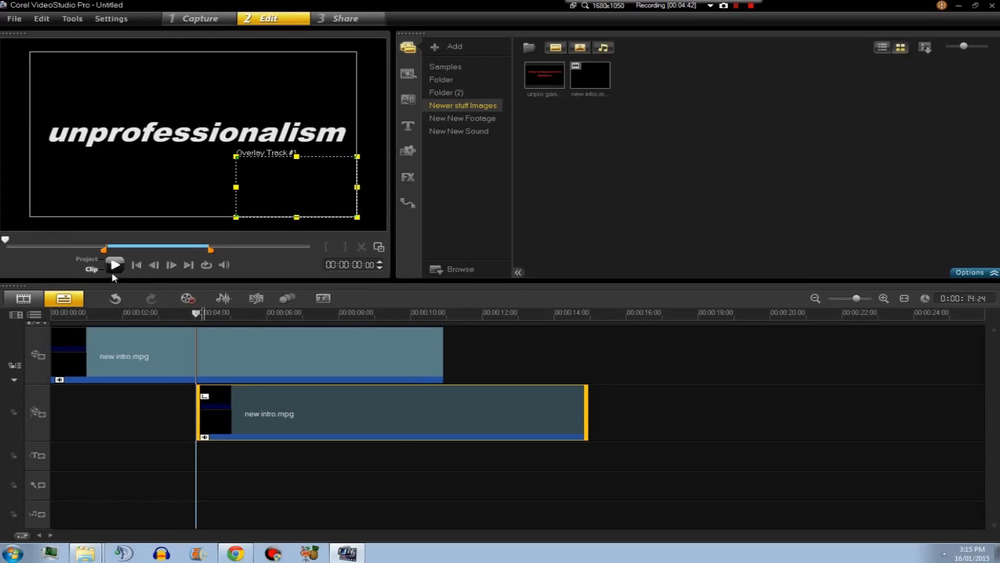
# Play the project from about 2 seconds to preview the overlay.
pyautogui.click(137, 408)
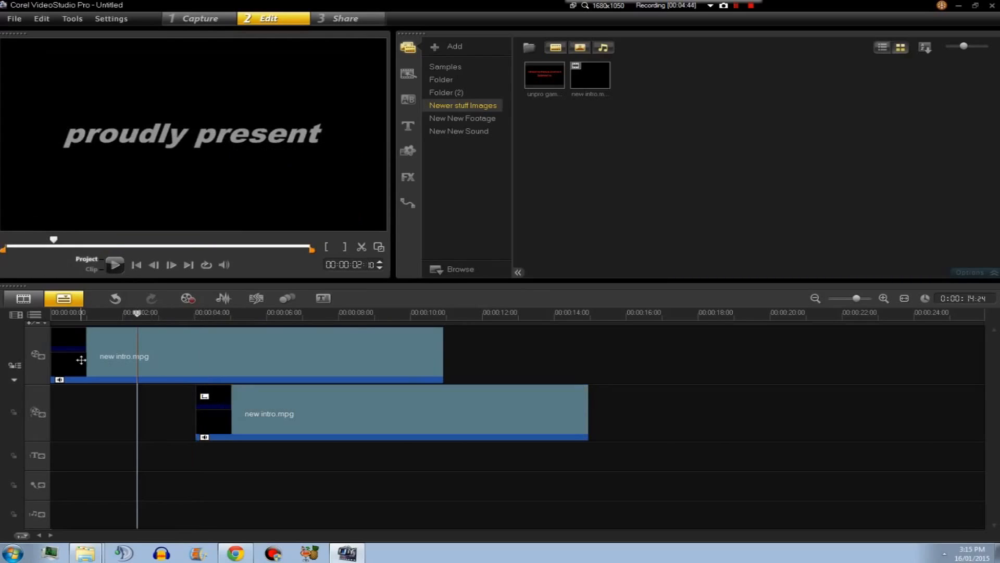
pyautogui.click(115, 266)
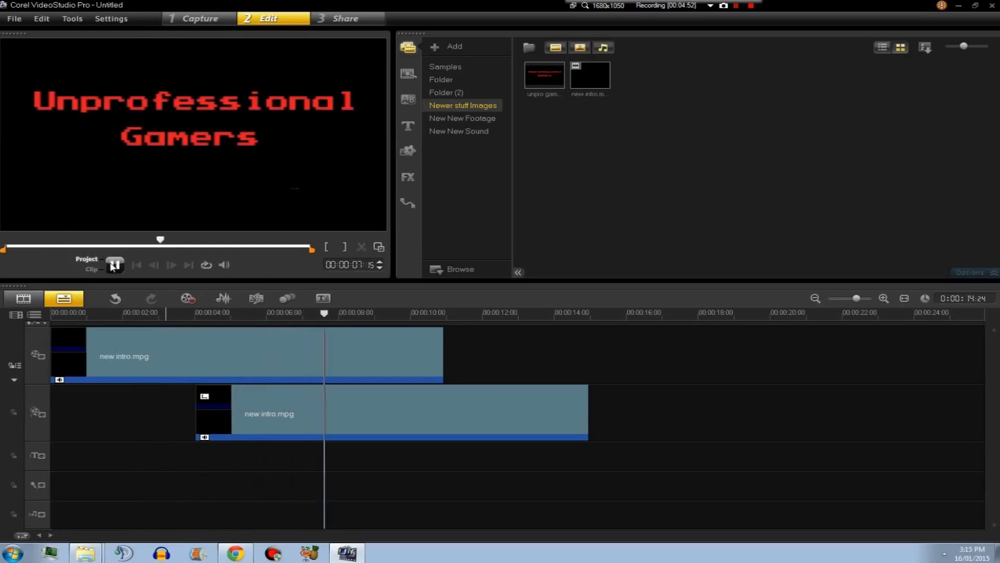
# Apply a Fade-in to the overlay copy of new intro.mpg, then delete that overlay clip from the timeline.
pyautogui.rightClick(385, 419)
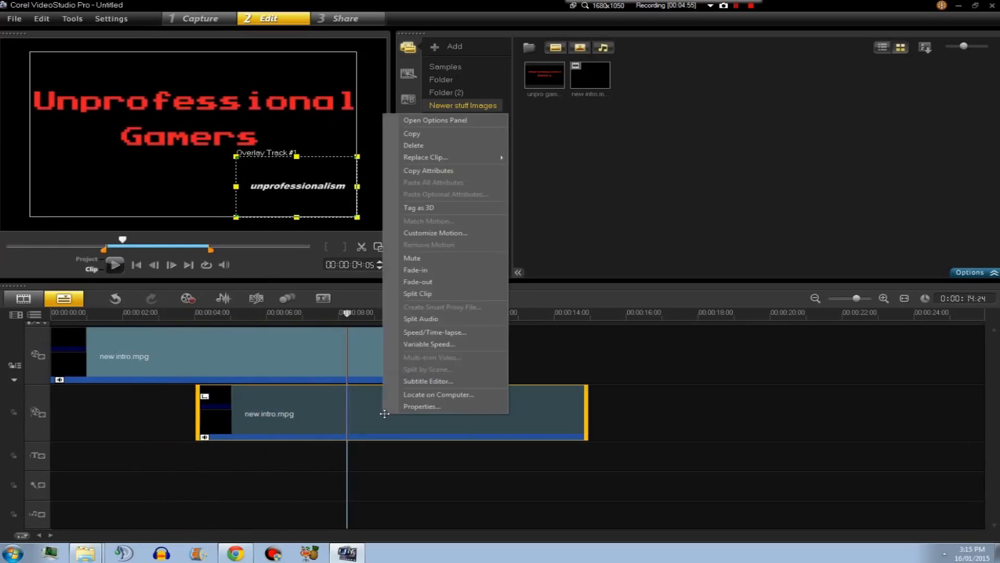
pyautogui.click(442, 259)
pyautogui.click(138, 432)
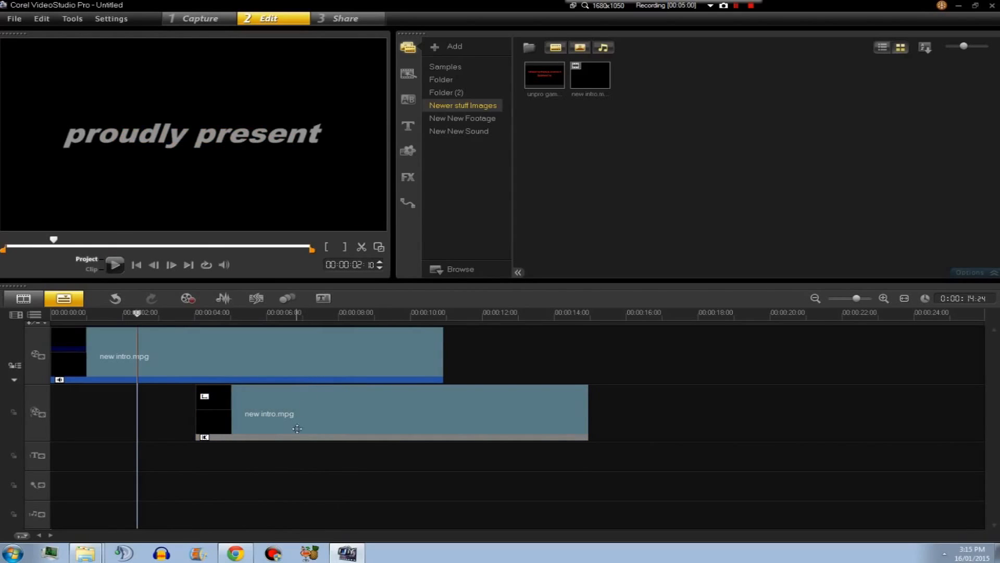
pyautogui.click(279, 424)
pyautogui.press('Delete')
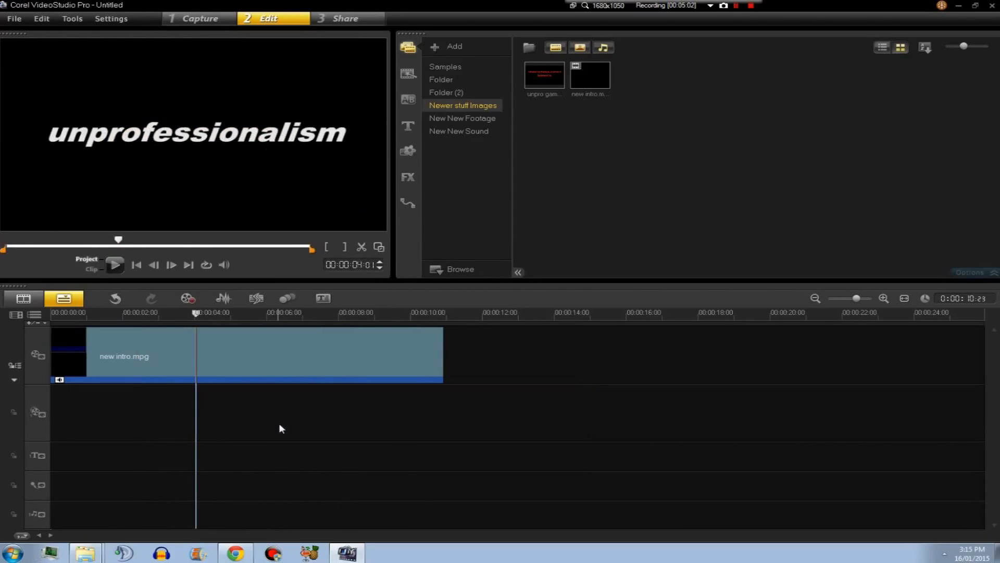
# Try adding a Lorem ipsum title to the title track at about 6 seconds, preview it, then delete it.
pyautogui.click(85, 453)
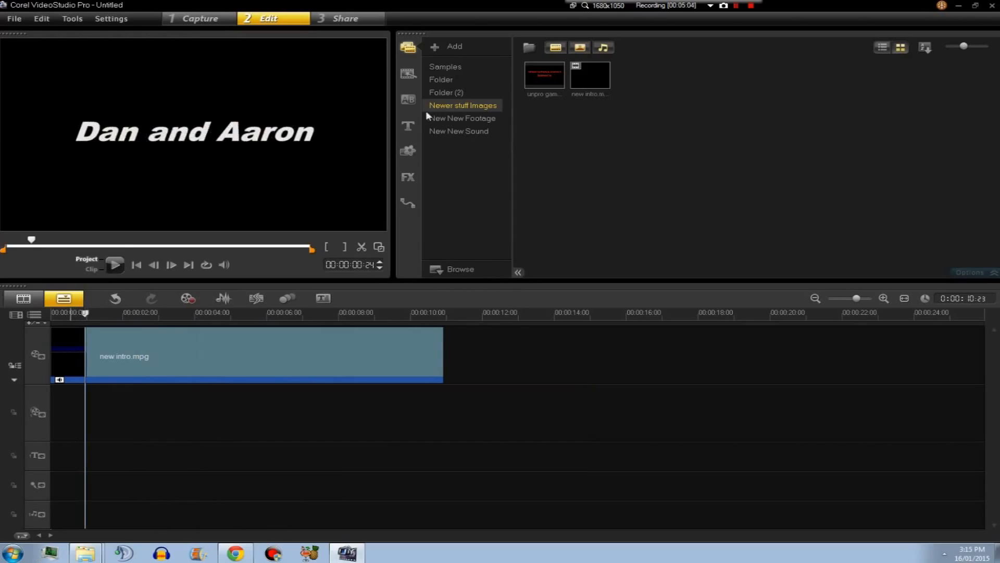
pyautogui.click(407, 126)
pyautogui.moveTo(498, 74); pyautogui.dragTo(343, 460)
pyautogui.doubleClick(331, 456)
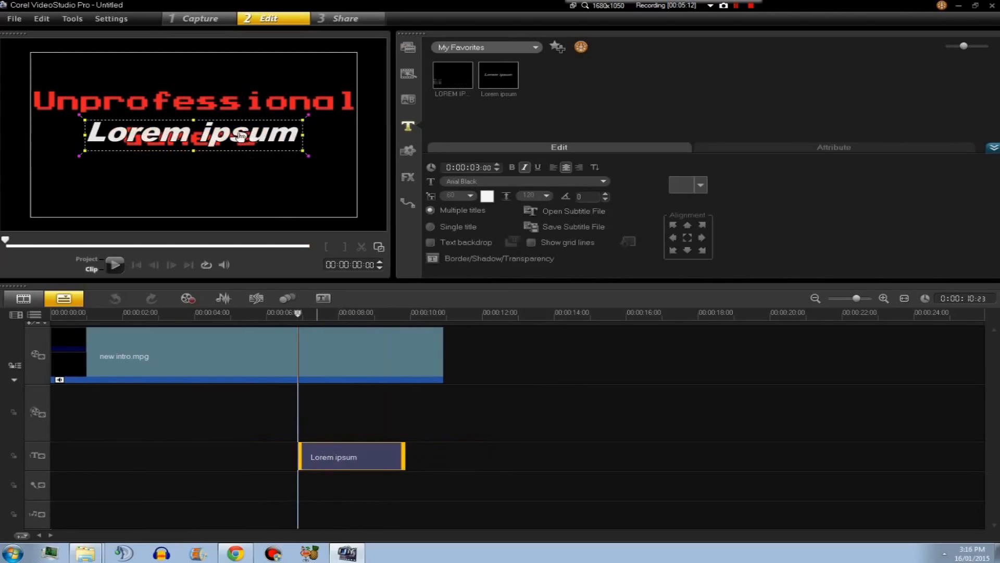
pyautogui.click(271, 421)
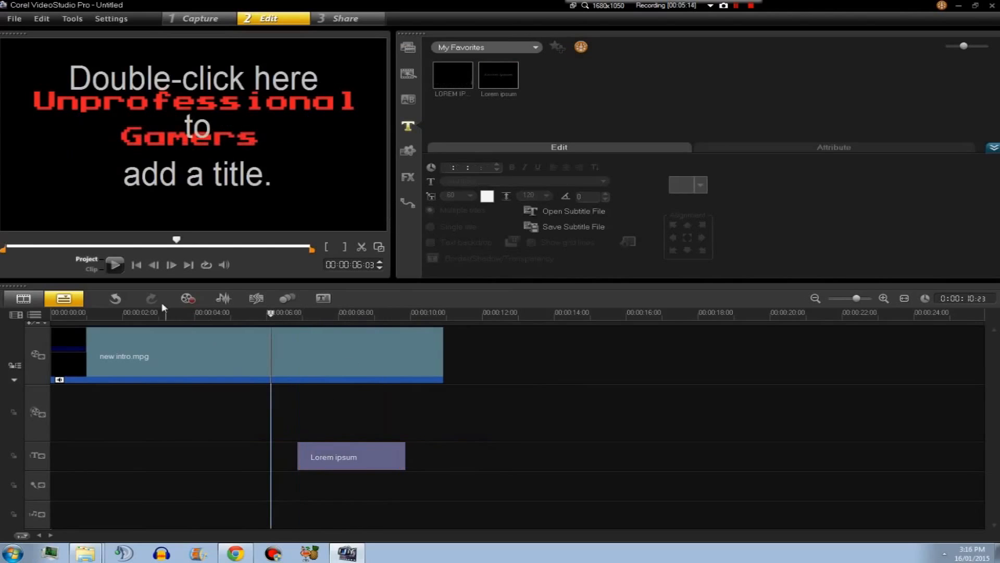
pyautogui.click(114, 267)
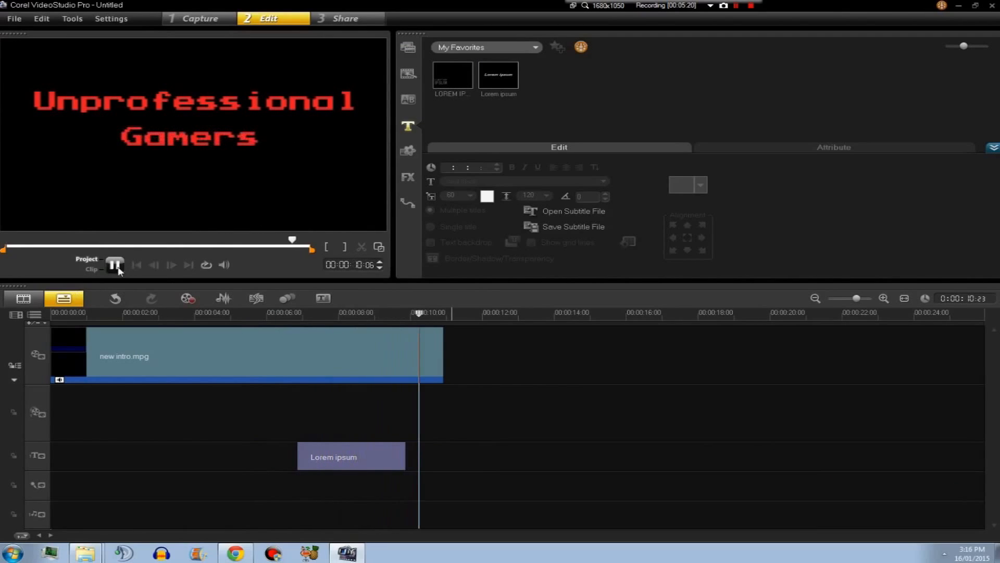
pyautogui.click(365, 453)
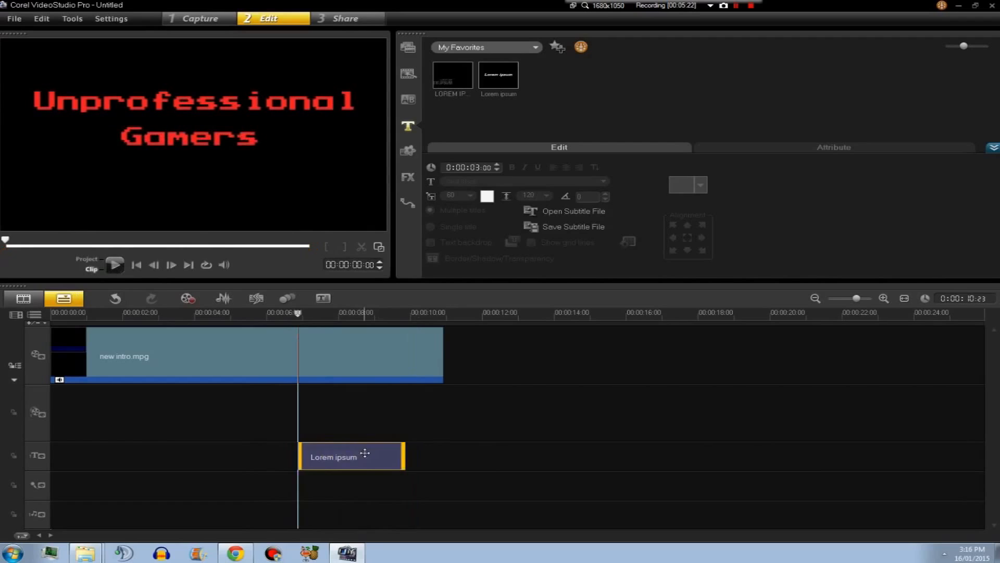
pyautogui.press('Delete')
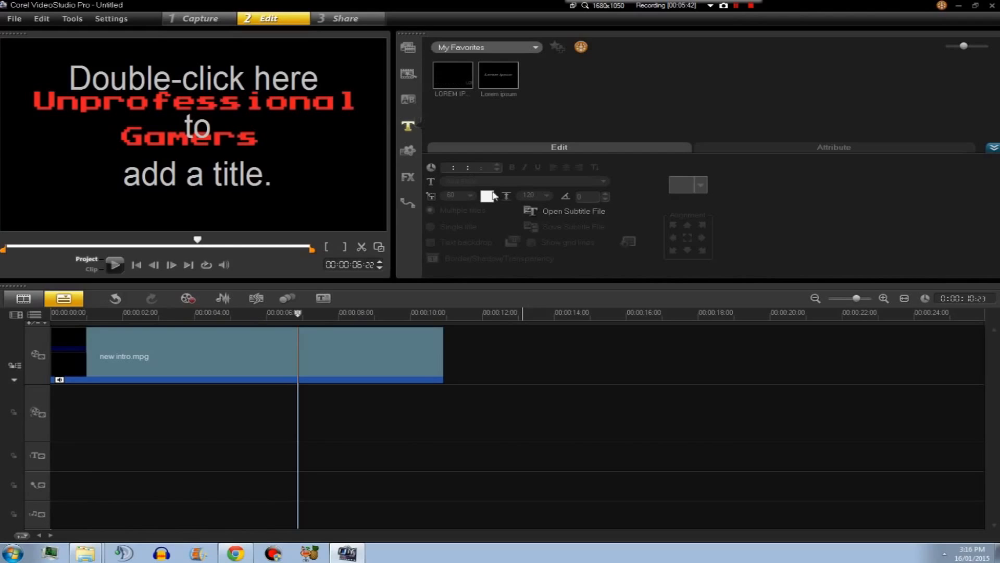
# Import Unprofessional Editing.mp4 from RECORDING!!! ~UG~ > One-Offs & Mini-Series into the New New Footage library folder.
pyautogui.click(409, 48)
pyautogui.click(465, 118)
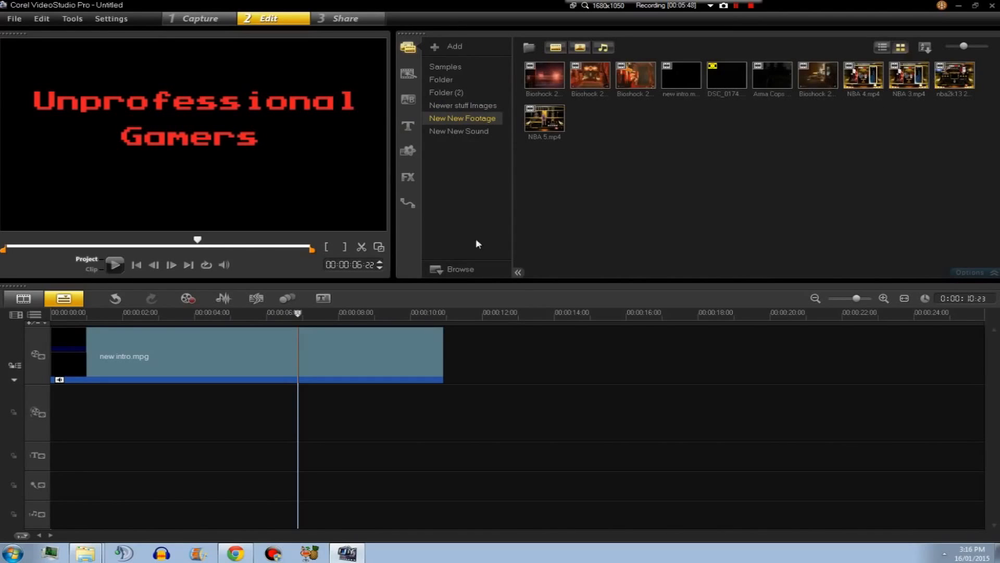
pyautogui.click(529, 48)
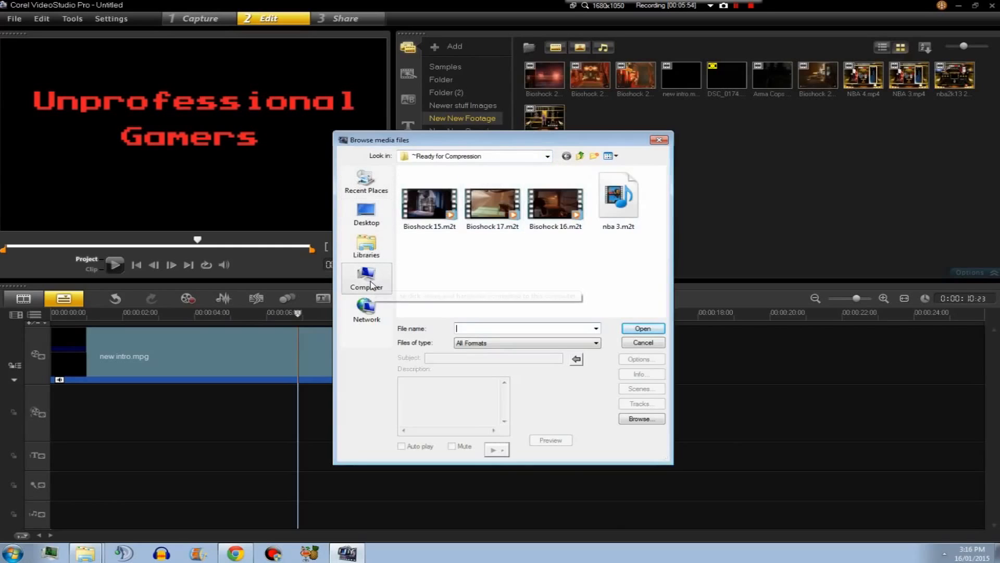
pyautogui.click(547, 155)
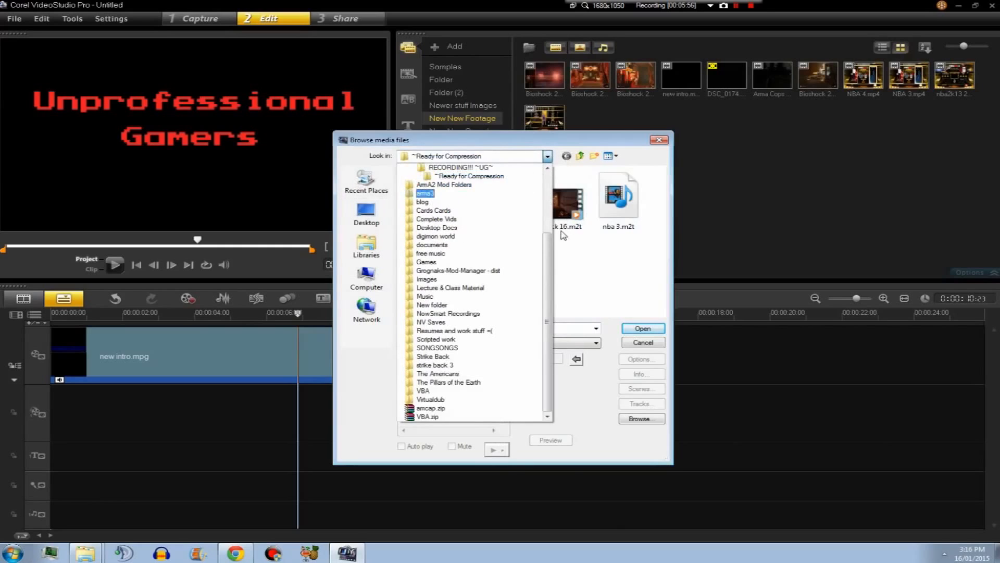
pyautogui.click(493, 167)
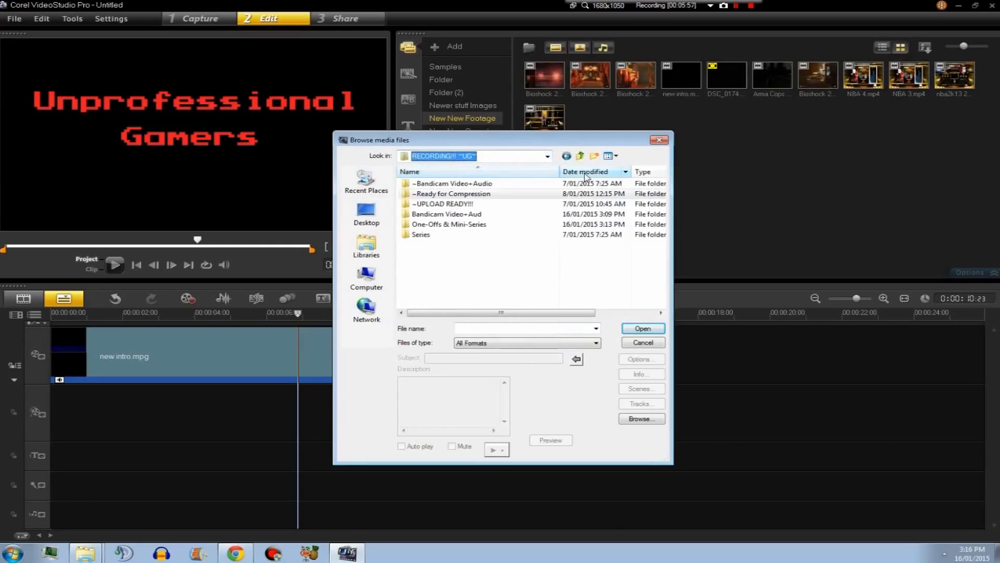
pyautogui.doubleClick(430, 224)
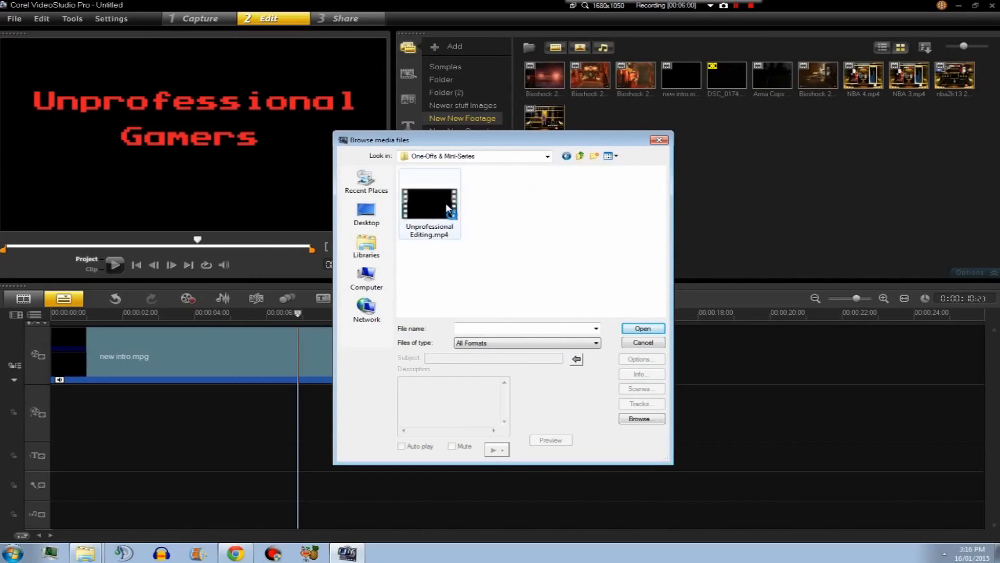
pyautogui.click(441, 205)
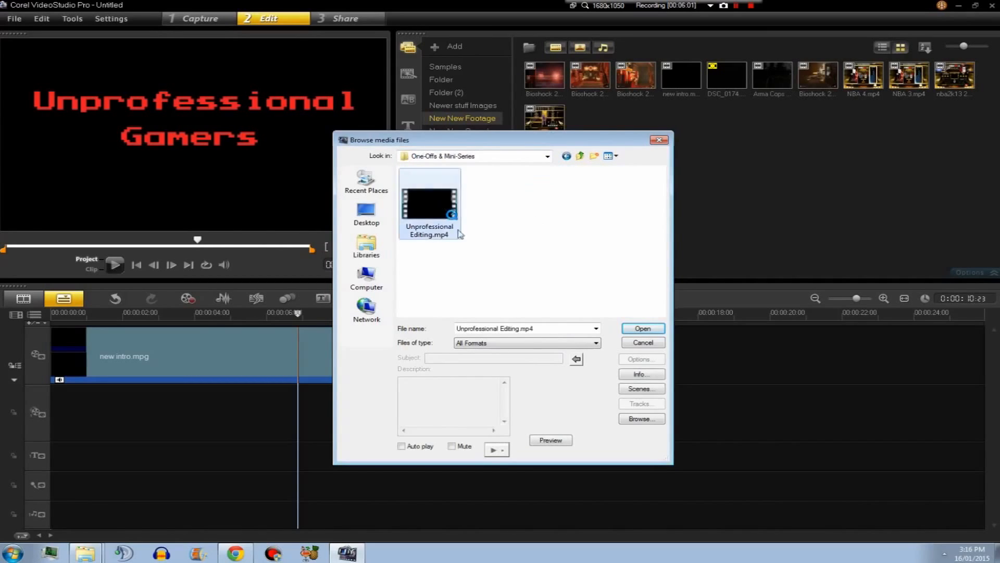
pyautogui.doubleClick(421, 199)
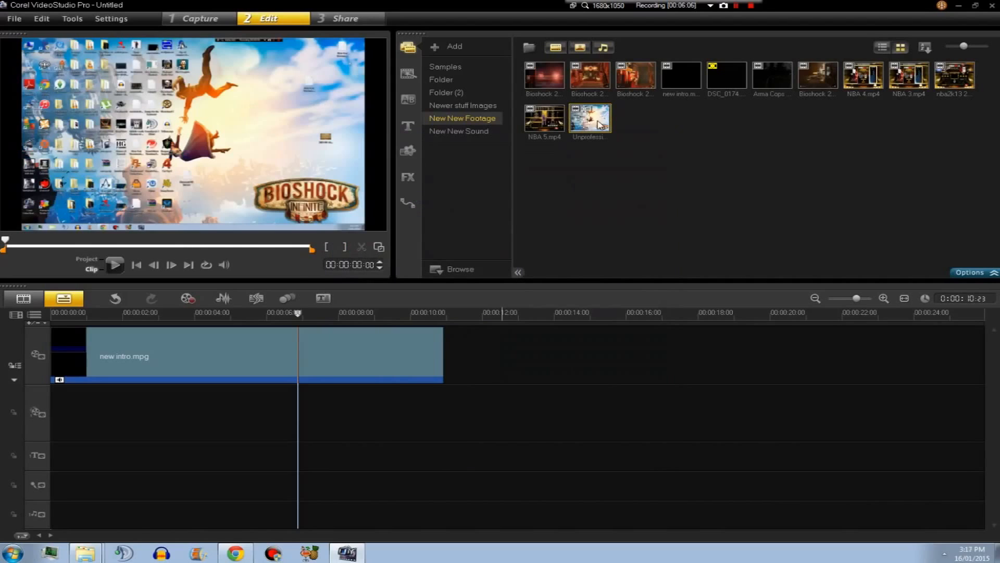
# Append Unprofessional Editing.mp4 after the intro on the video track and insert a Fade to black transition between them.
pyautogui.moveTo(599, 121); pyautogui.dragTo(565, 357)
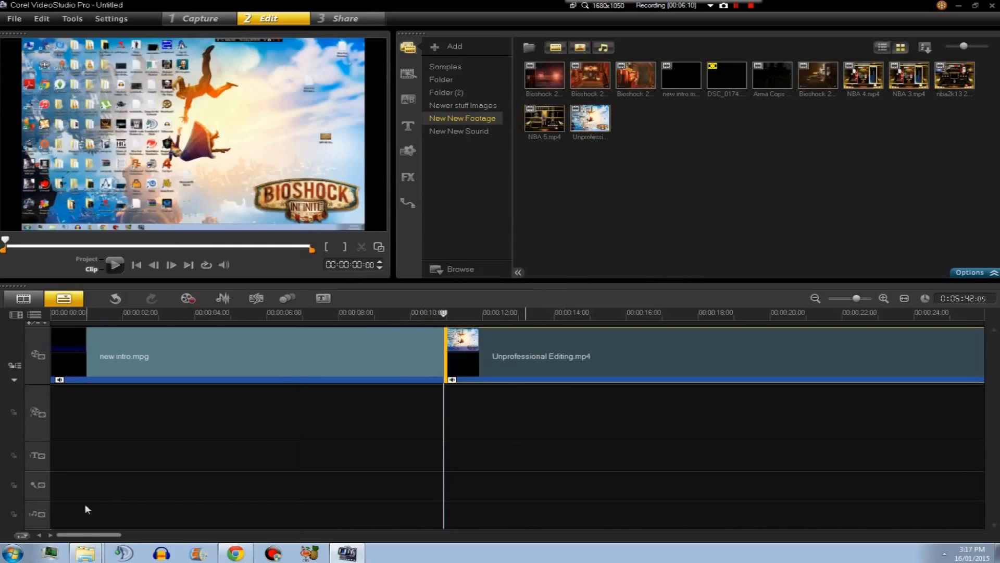
pyautogui.moveTo(92, 534); pyautogui.dragTo(99, 534)
pyautogui.click(408, 99)
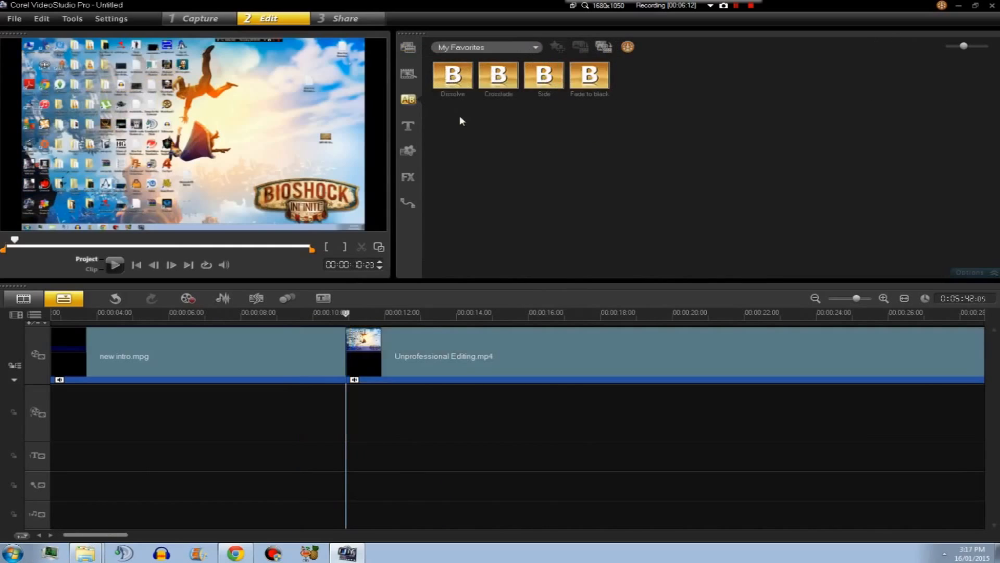
pyautogui.moveTo(544, 76); pyautogui.dragTo(367, 358)
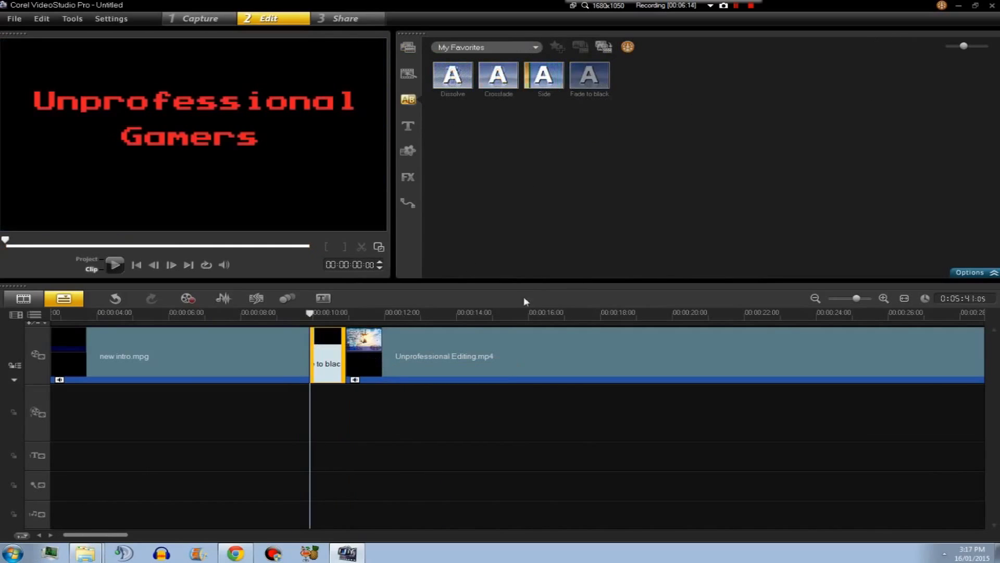
pyautogui.click(411, 51)
pyautogui.click(480, 135)
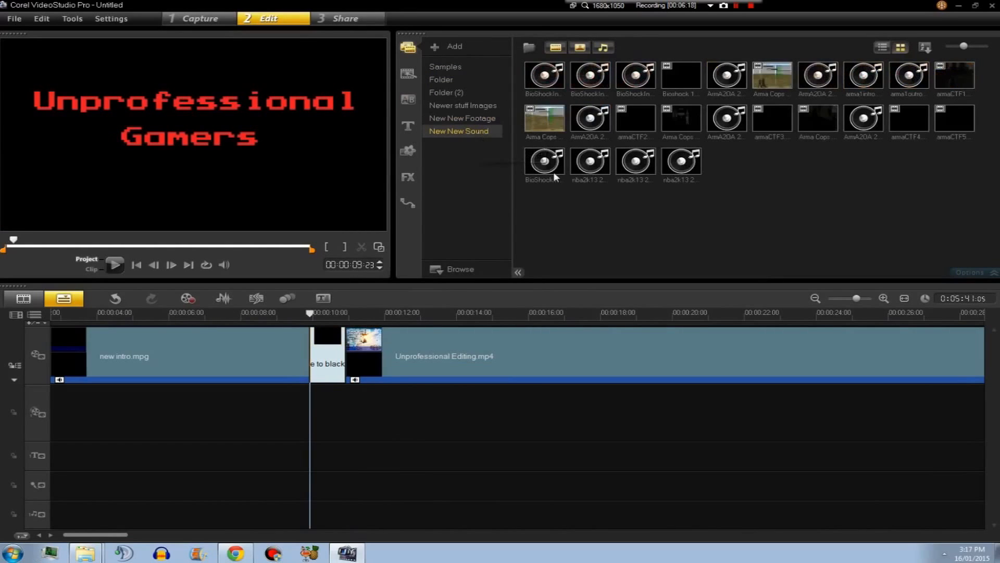
pyautogui.click(529, 48)
pyautogui.click(367, 276)
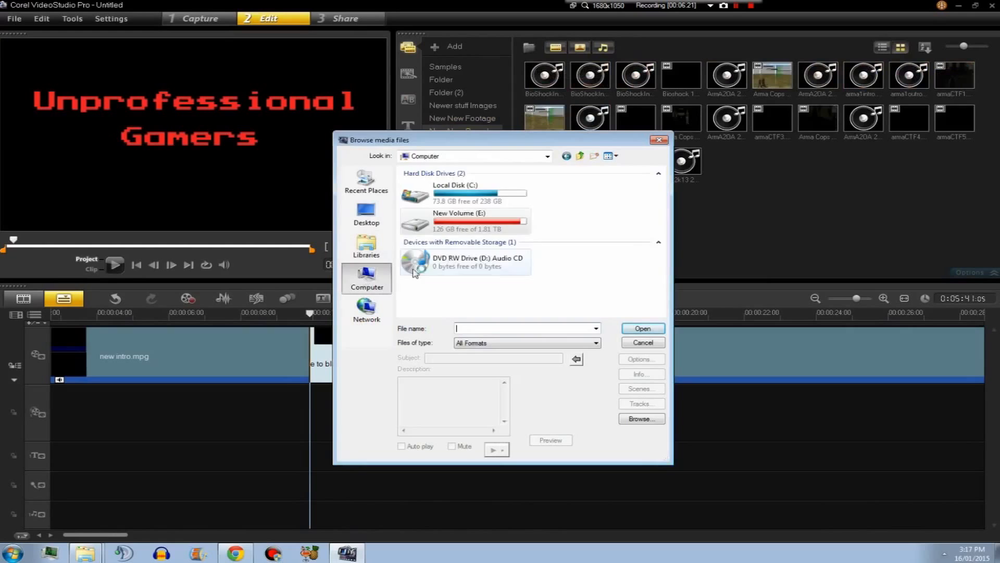
pyautogui.doubleClick(443, 221)
pyautogui.scroll(-1, 465, 274)
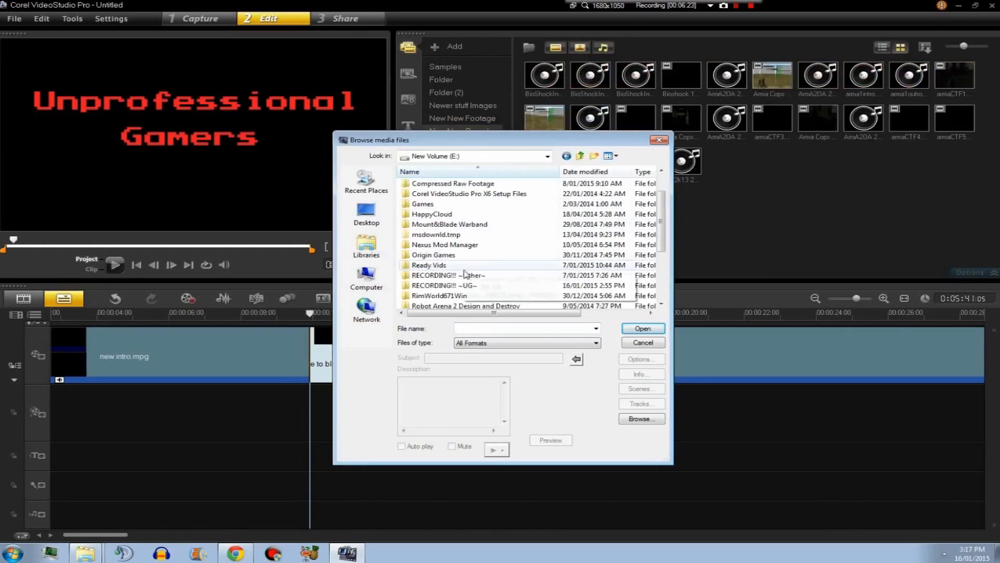
pyautogui.doubleClick(479, 285)
pyautogui.doubleClick(446, 185)
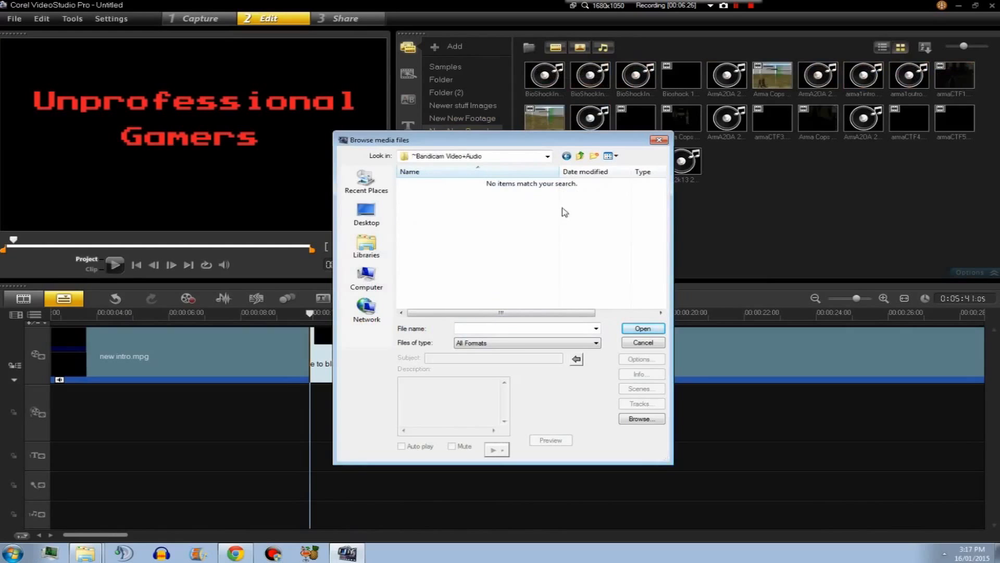
pyautogui.click(566, 156)
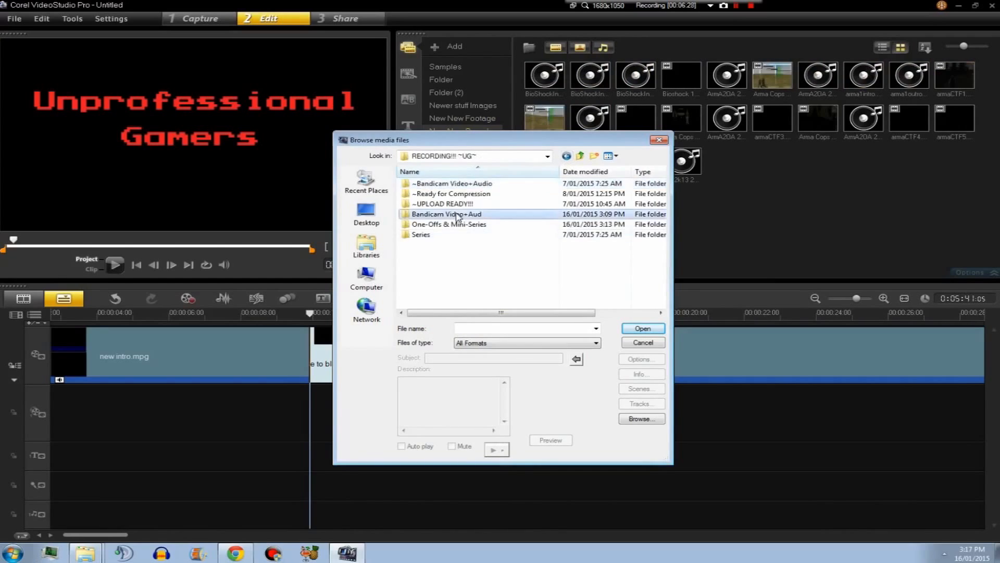
pyautogui.doubleClick(461, 224)
pyautogui.click(455, 184)
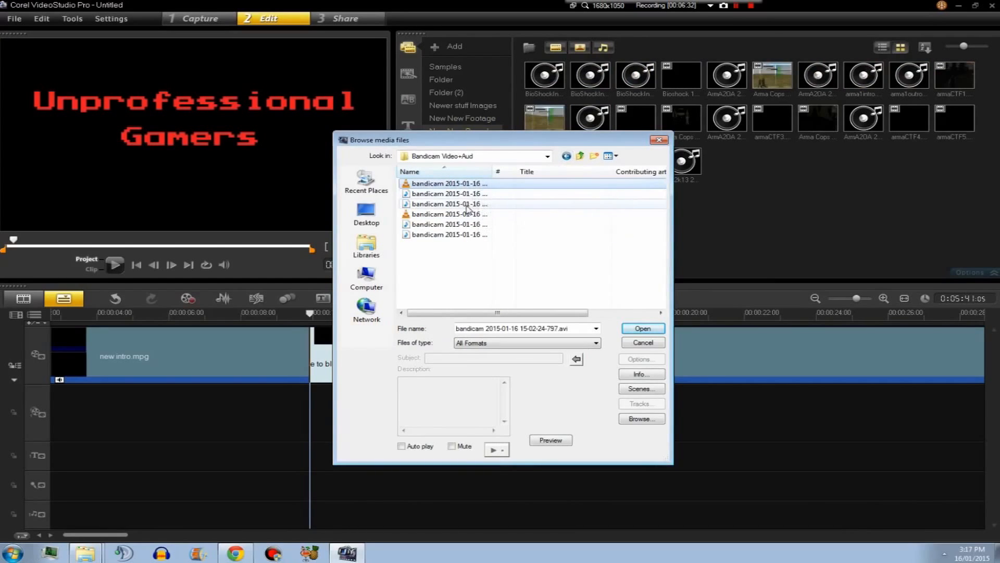
pyautogui.click(433, 195)
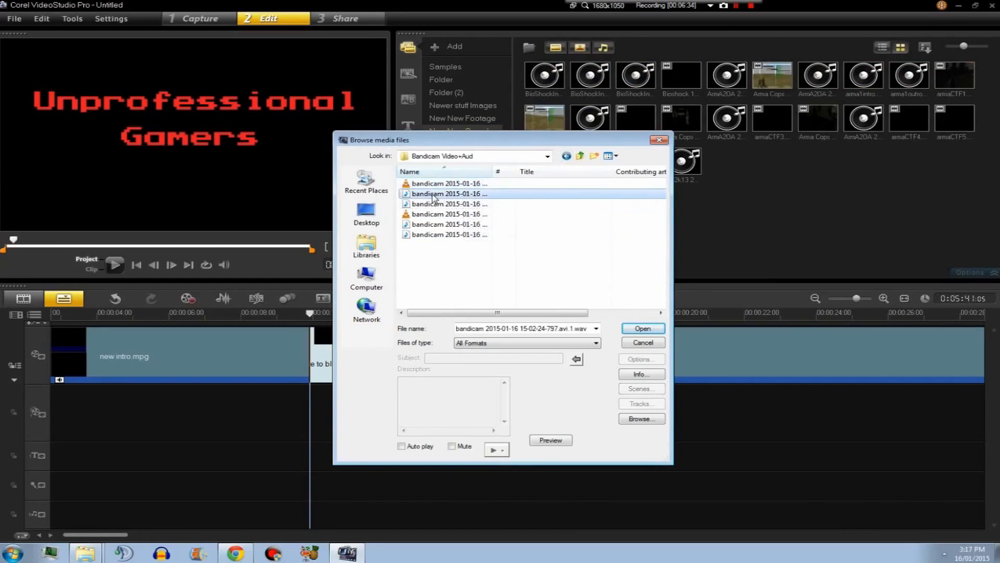
pyautogui.click(471, 203)
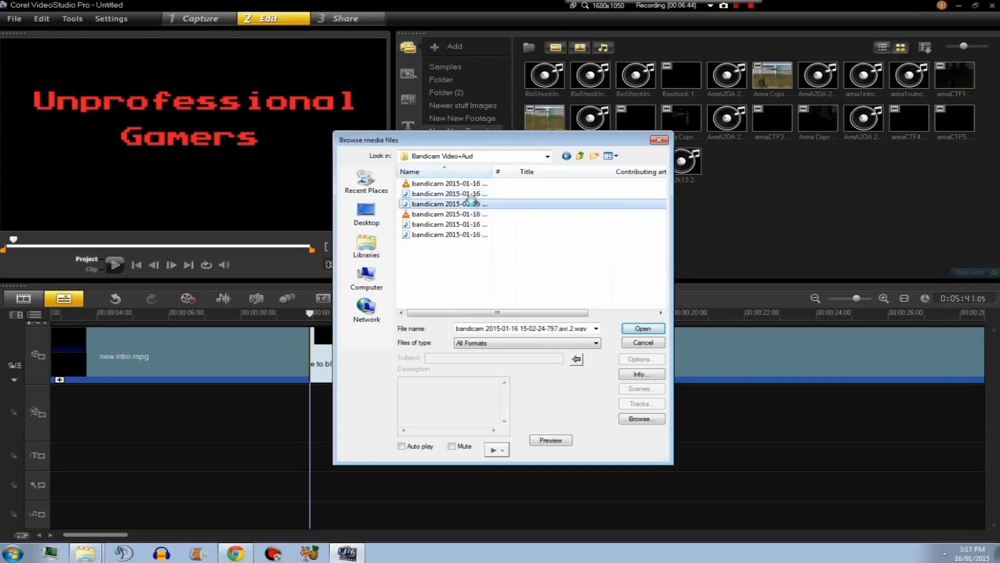
pyautogui.doubleClick(471, 203)
# Place the bandicam .avi.2.wav audio on the voice track starting at the Fade to black transition and play it back.
pyautogui.moveTo(721, 174); pyautogui.dragTo(328, 489)
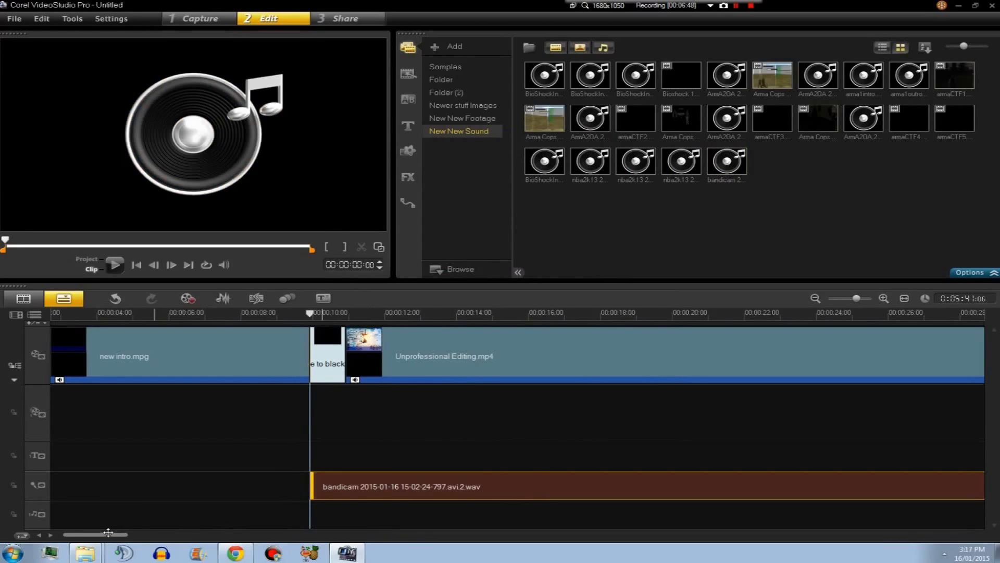
pyautogui.moveTo(107, 532); pyautogui.dragTo(119, 532)
pyautogui.click(114, 265)
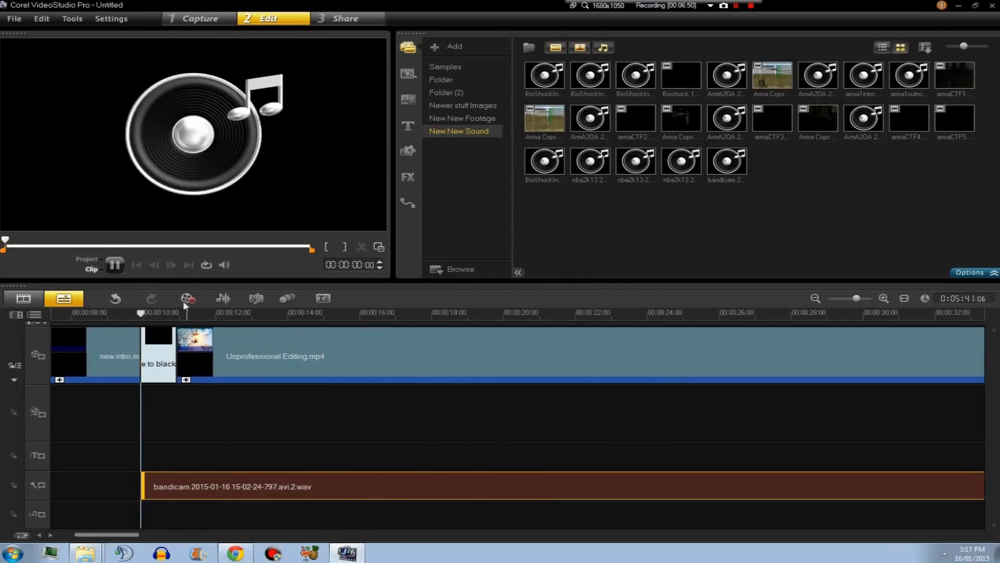
pyautogui.click(114, 265)
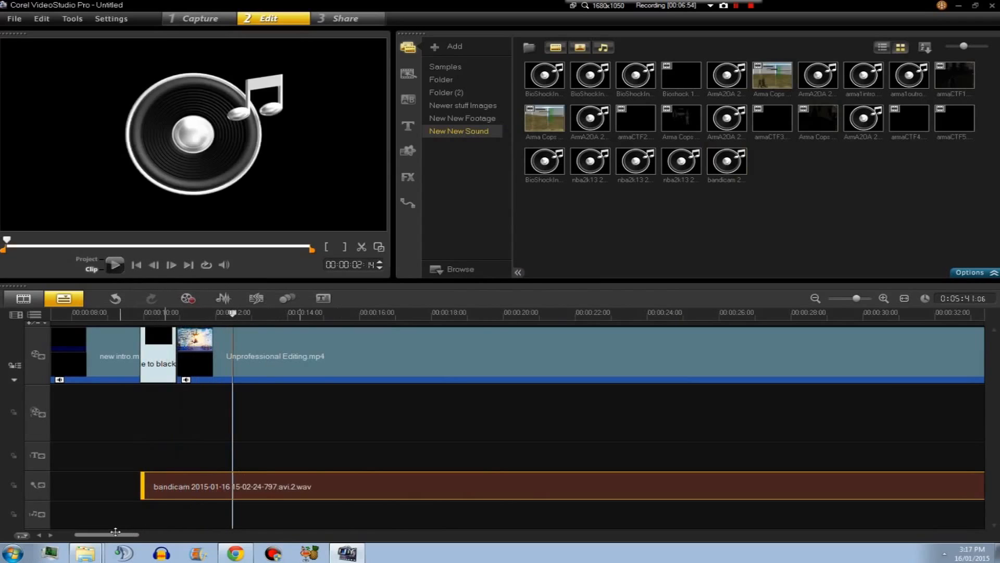
pyautogui.moveTo(114, 535); pyautogui.dragTo(66, 536)
pyautogui.moveTo(436, 487); pyautogui.dragTo(463, 491)
pyautogui.moveTo(115, 535); pyautogui.dragTo(55, 535)
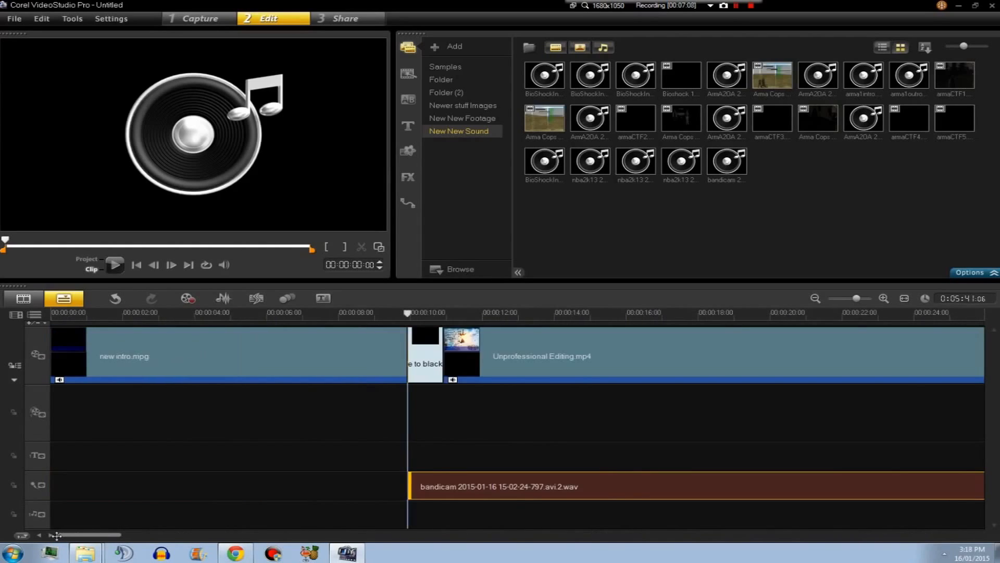
# Set the Unprofessional Editing.mp4 clip's volume to 50.
pyautogui.click(494, 359)
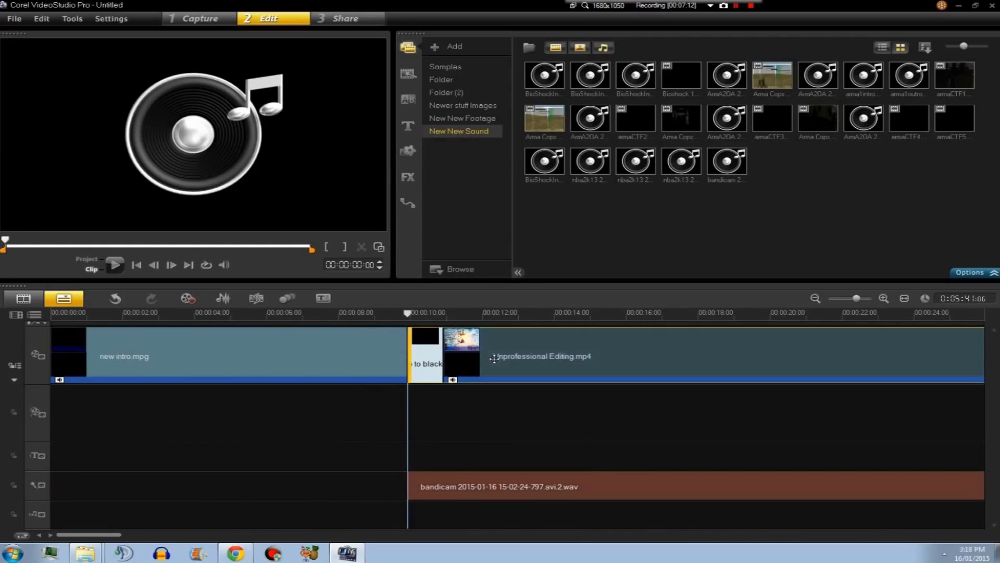
pyautogui.click(970, 272)
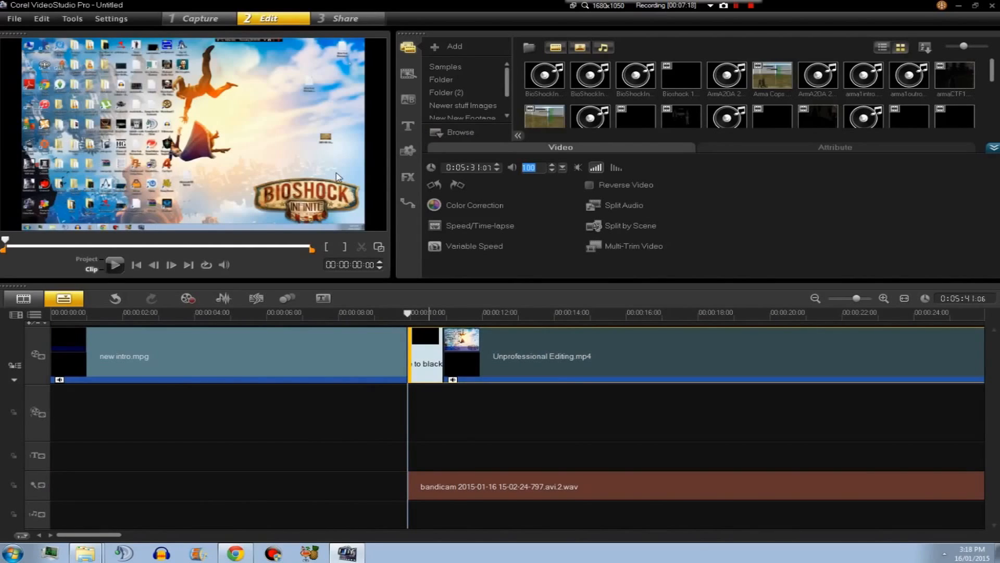
pyautogui.write('50')
# Set the bandicam audio clip's volume on the voice track to 80.
pyautogui.click(591, 493)
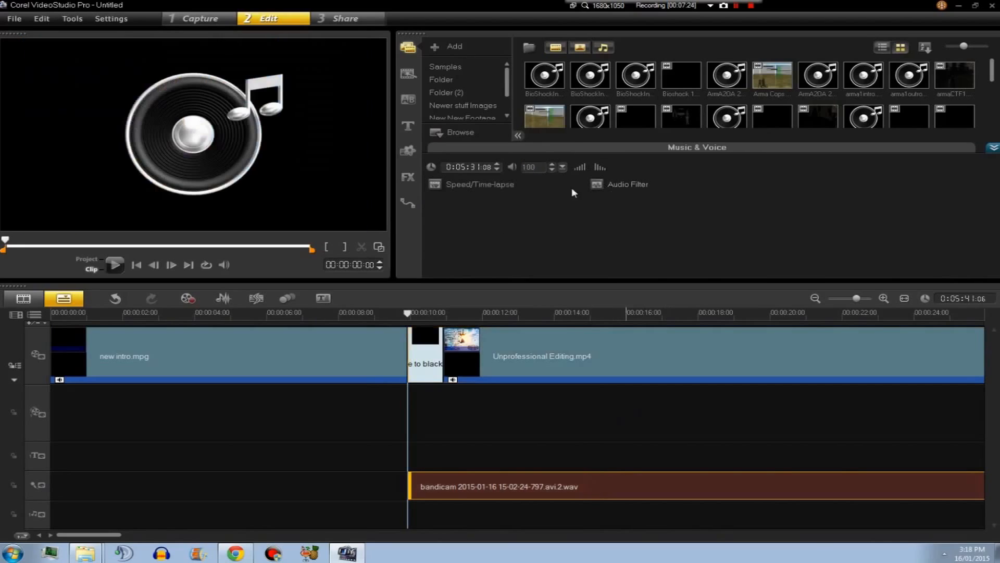
pyautogui.click(547, 167)
pyautogui.write('80')
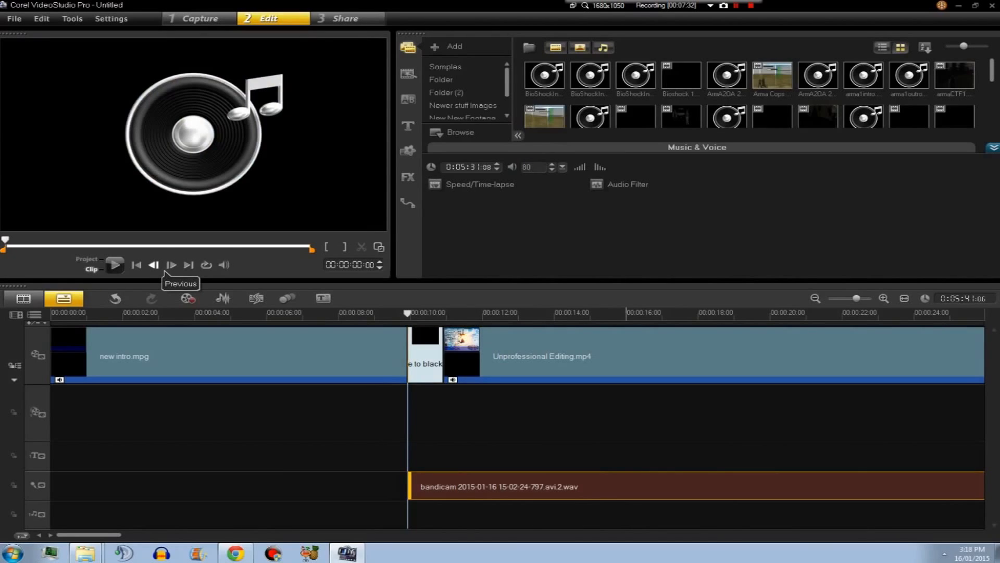
pyautogui.click(592, 369)
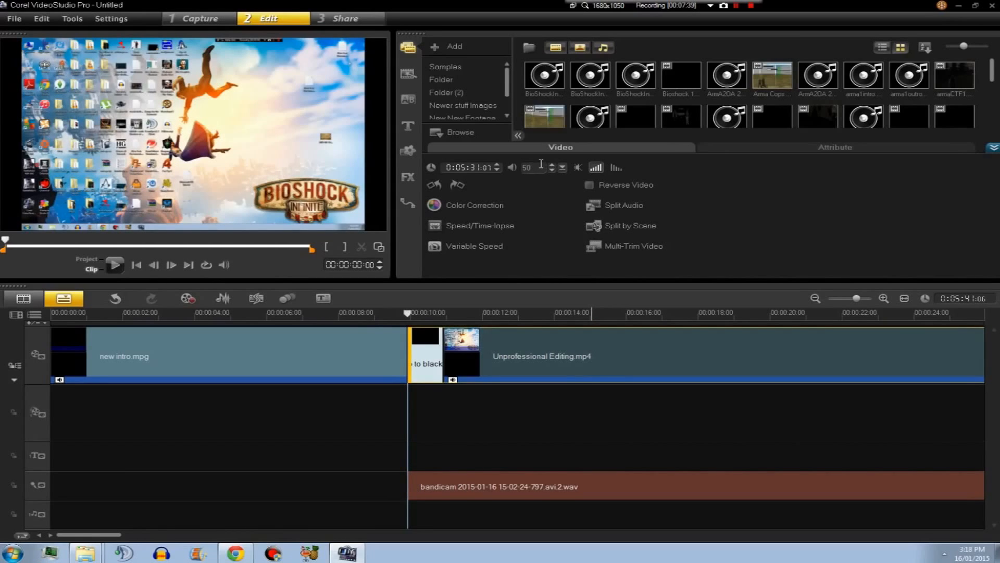
# Examine the clip's Video and Attribute options and scroll along the timeline.
pyautogui.click(741, 147)
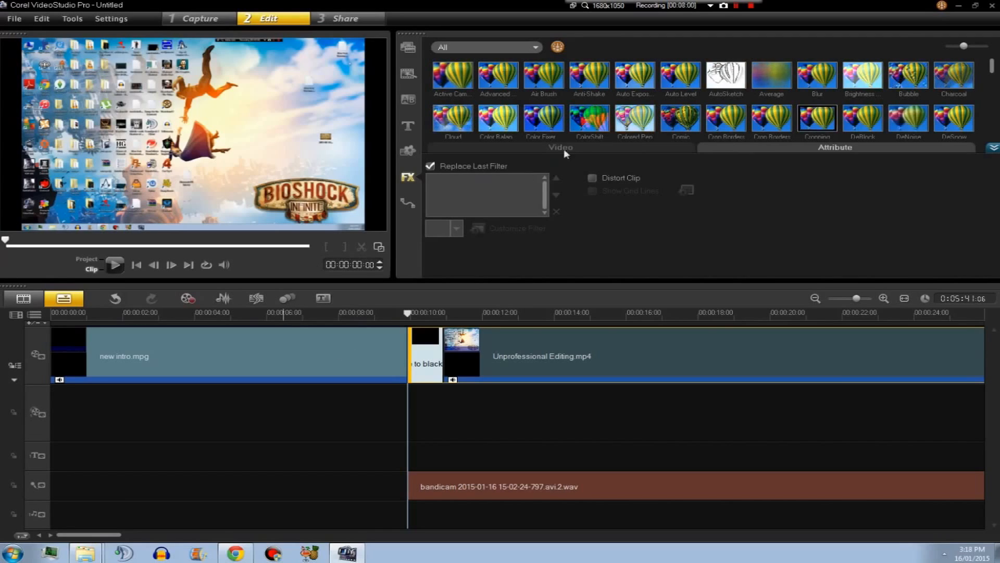
pyautogui.click(599, 148)
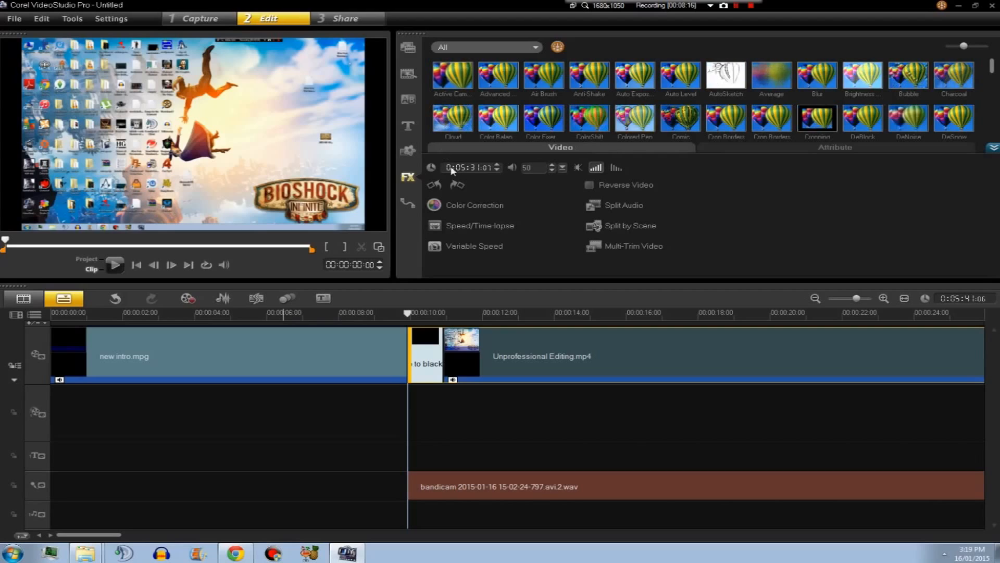
pyautogui.click(760, 148)
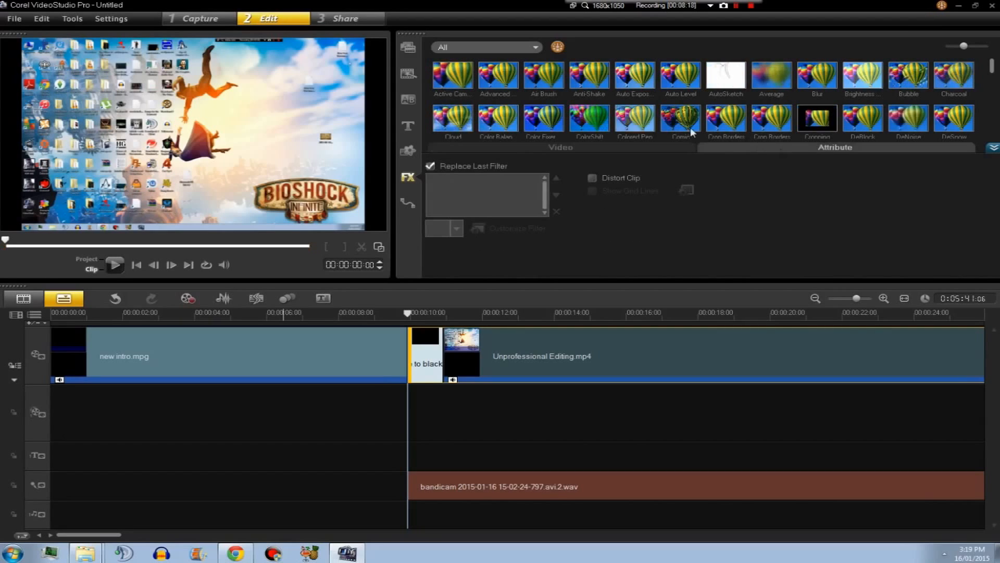
pyautogui.scroll(-1, 627, 136)
pyautogui.scroll(-5, 641, 178)
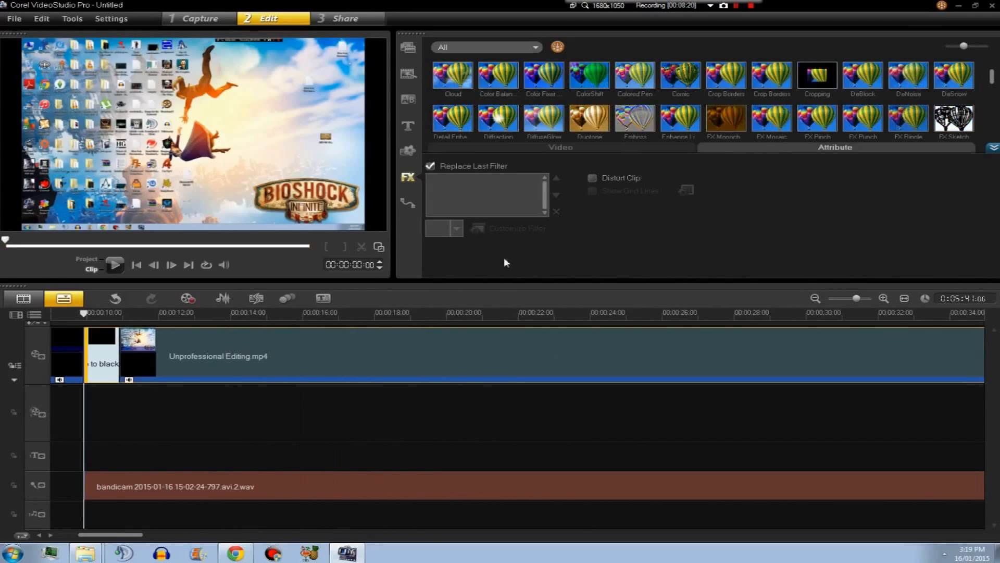
pyautogui.scroll(9, 505, 273)
pyautogui.scroll(2, 524, 315)
pyautogui.moveTo(83, 534)
pyautogui.mouseDown()
pyautogui.moveTo(58, 533)
pyautogui.moveTo(980, 535)
pyautogui.moveTo(56, 533)
pyautogui.moveTo(134, 533)
pyautogui.moveTo(55, 535)
pyautogui.moveTo(83, 534)
pyautogui.mouseUp()
pyautogui.scroll(-1, 485, 407)
pyautogui.scroll(1, 485, 406)
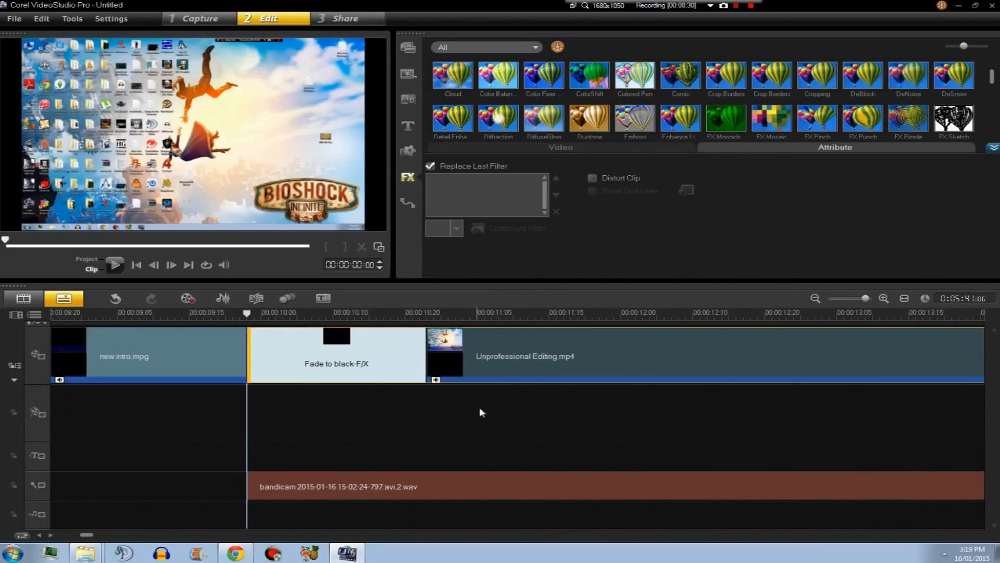
# Enable Distort Clip for the Unprofessional Editing.mp4 clip and stretch it to fill the whole preview frame.
pyautogui.click(478, 481)
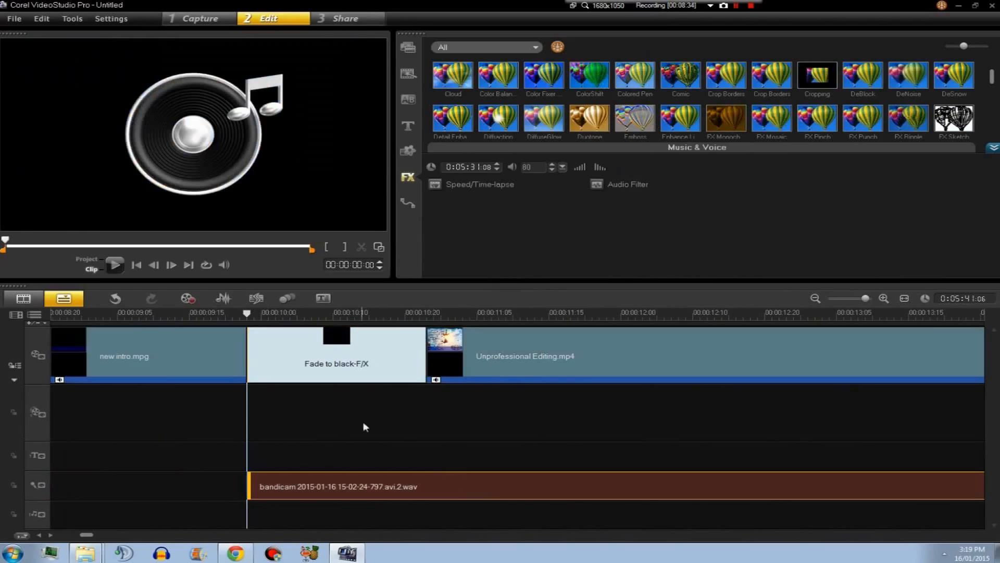
pyautogui.click(527, 372)
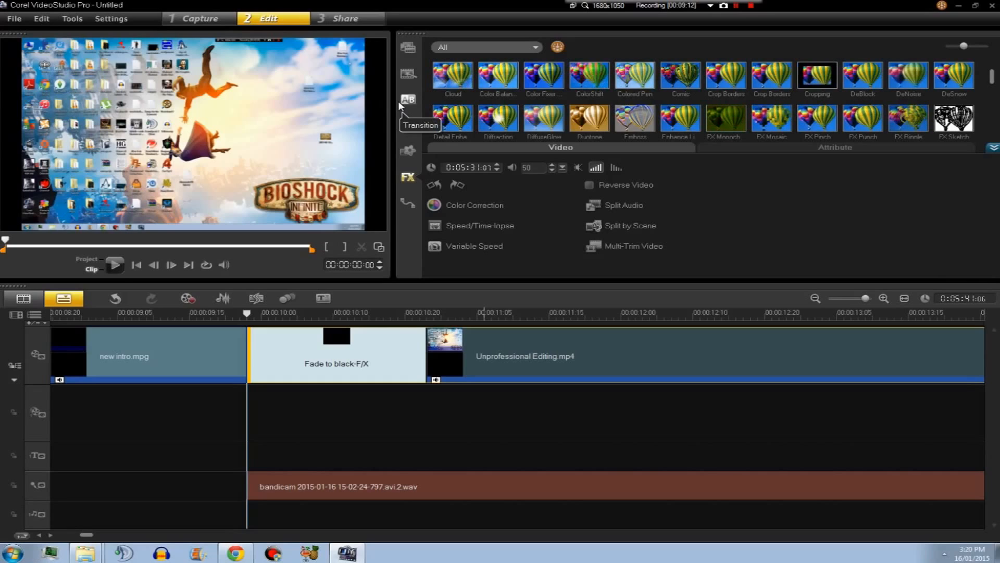
pyautogui.click(850, 148)
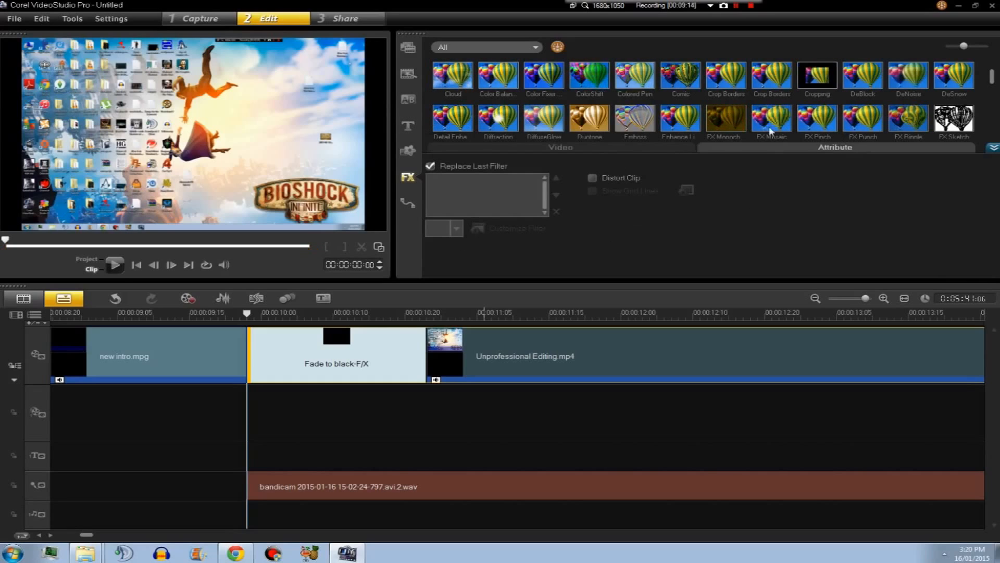
pyautogui.click(594, 180)
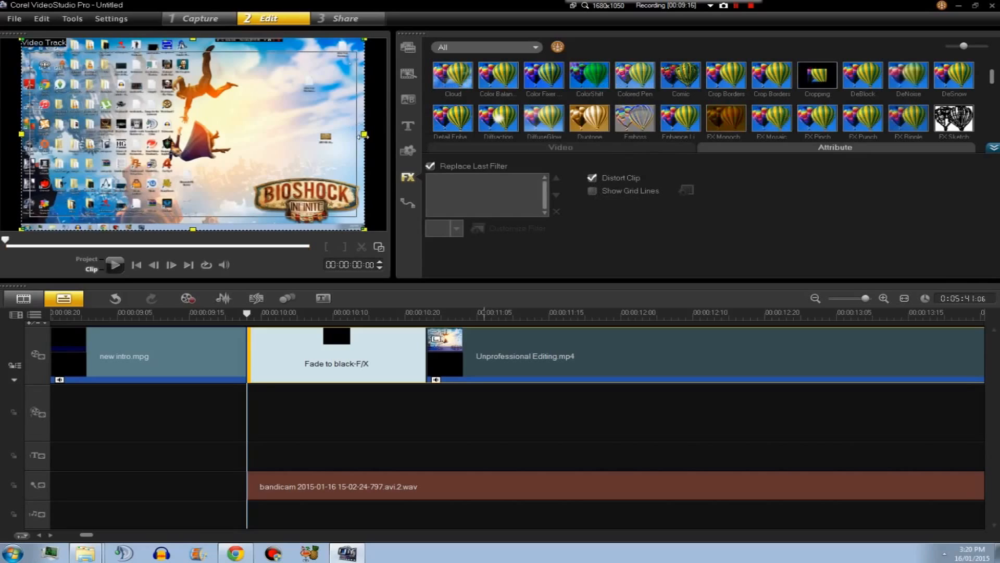
pyautogui.moveTo(365, 134); pyautogui.dragTo(384, 134)
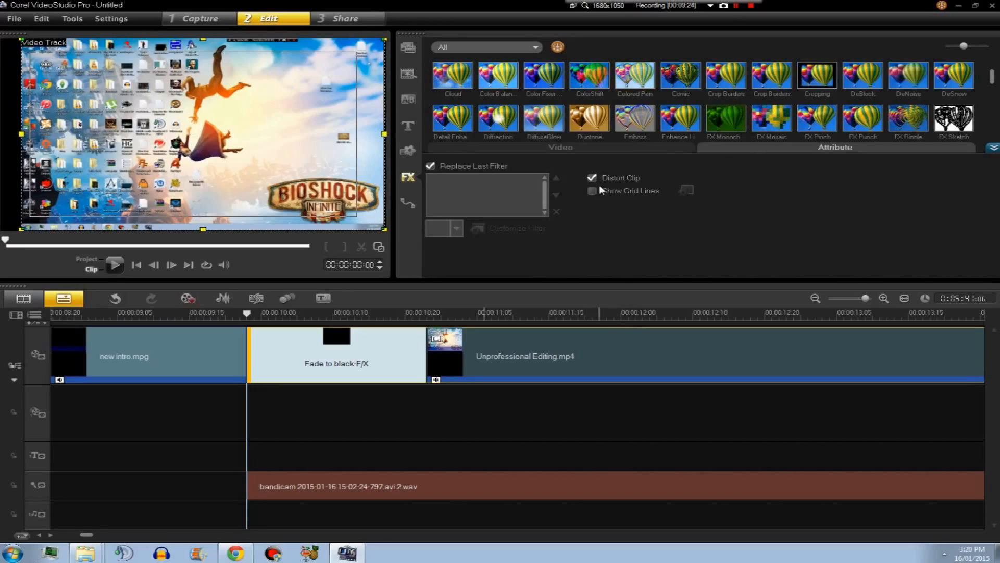
pyautogui.moveTo(384, 134); pyautogui.dragTo(360, 134)
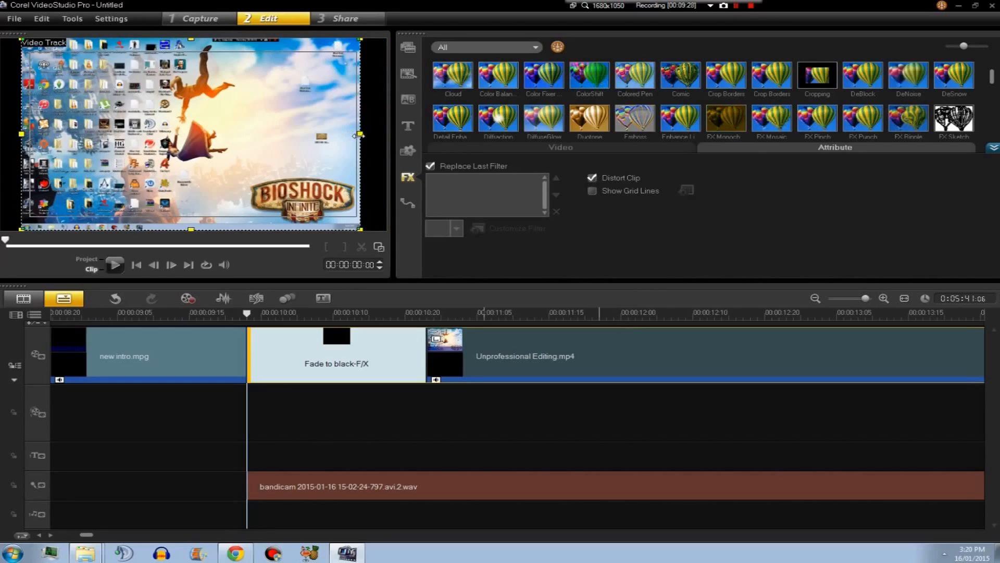
pyautogui.moveTo(360, 135); pyautogui.dragTo(385, 137)
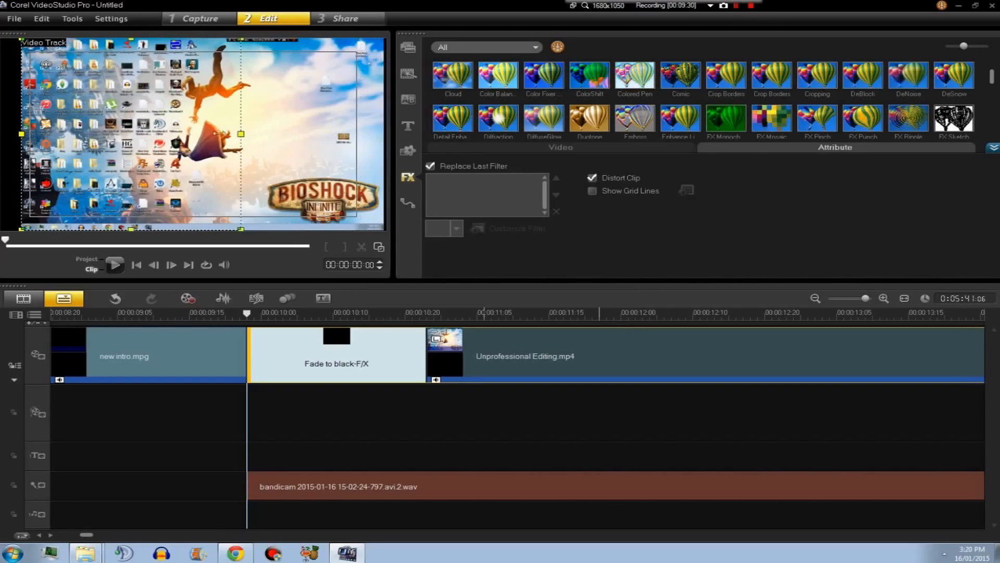
pyautogui.moveTo(220, 134); pyautogui.dragTo(111, 134)
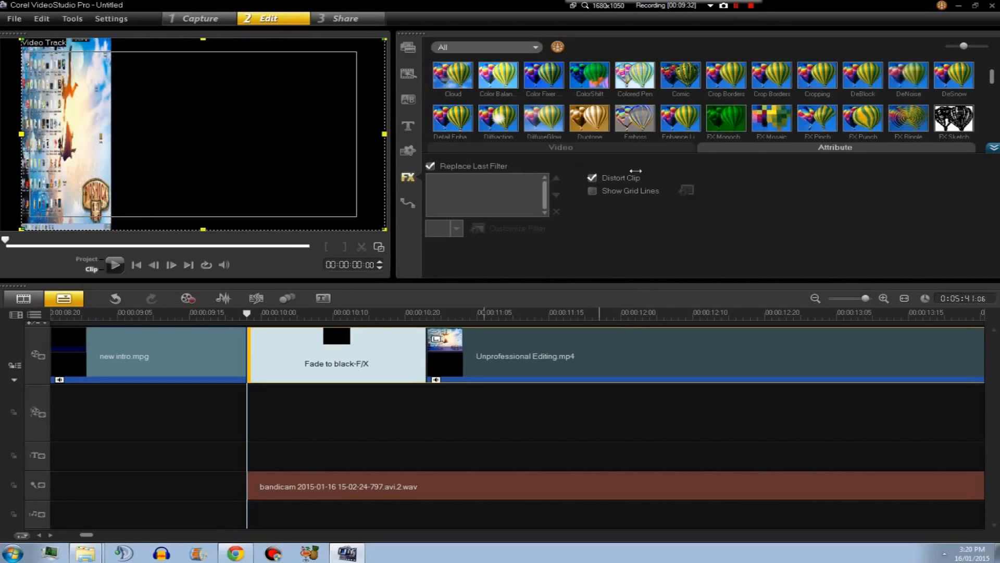
pyautogui.moveTo(636, 171); pyautogui.dragTo(635, 170)
pyautogui.moveTo(21, 134); pyautogui.dragTo(2, 137)
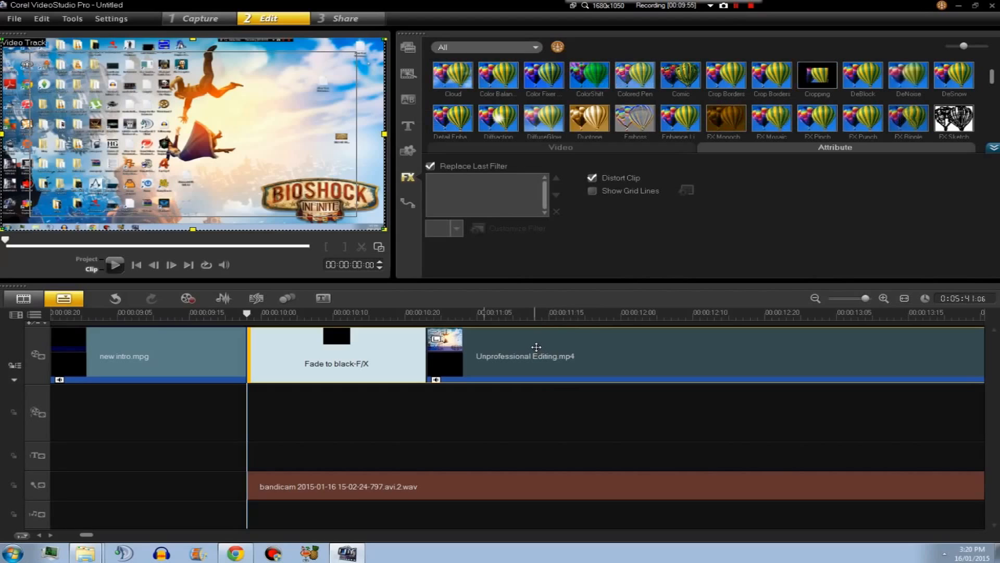
# Try moving the Unprofessional Editing.mp4 clip onto the overlay track and resizing it, then return it to the video track.
pyautogui.moveTo(524, 356); pyautogui.dragTo(651, 421)
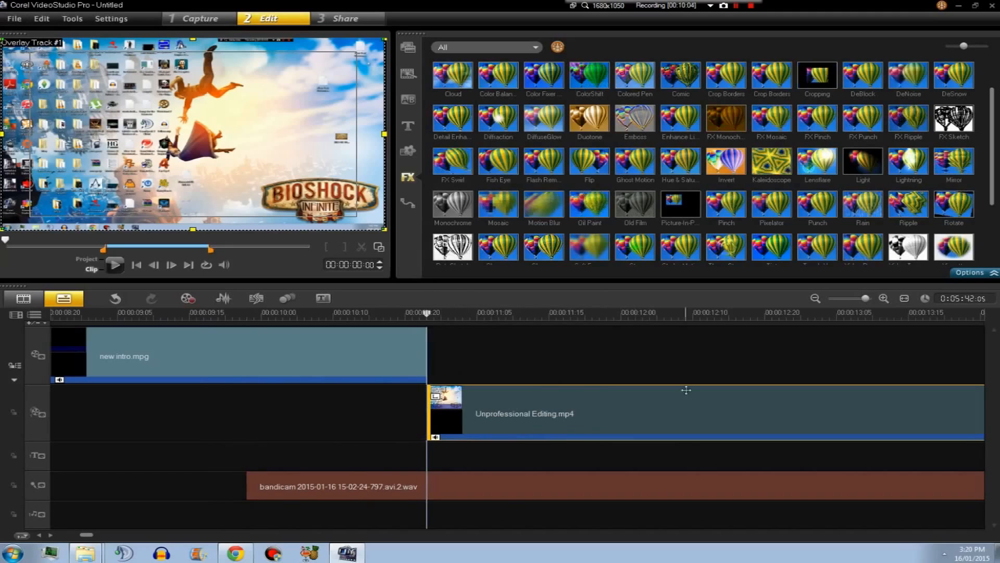
pyautogui.moveTo(385, 133); pyautogui.dragTo(351, 138)
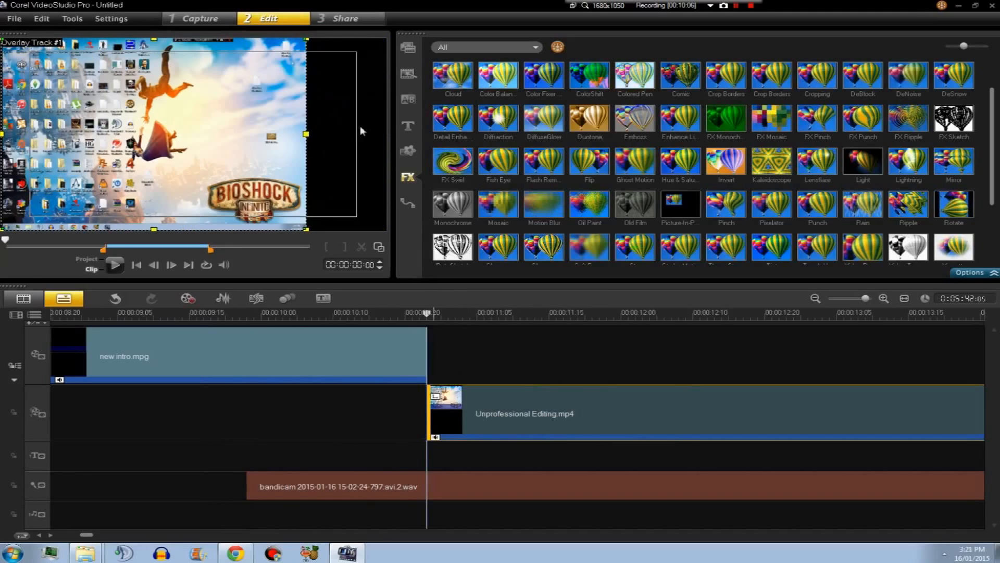
pyautogui.hotkey('ctrl', 'z')
pyautogui.moveTo(599, 406); pyautogui.dragTo(584, 378)
pyautogui.click(348, 488)
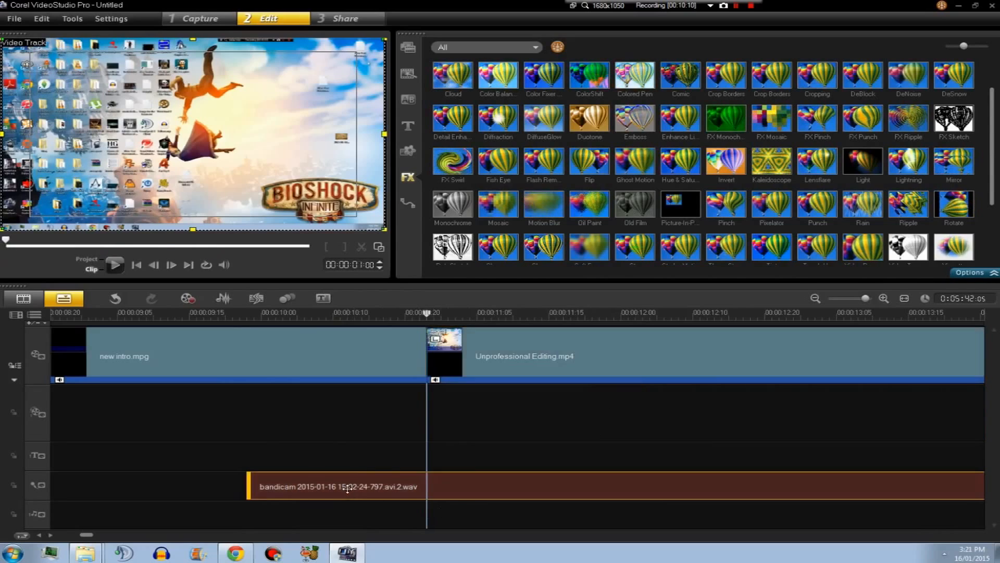
# Re-insert the Fade to black transition between new.intro.mpg and Unprofessional Editing.mp4.
pyautogui.click(408, 104)
pyautogui.moveTo(583, 78); pyautogui.dragTo(438, 380)
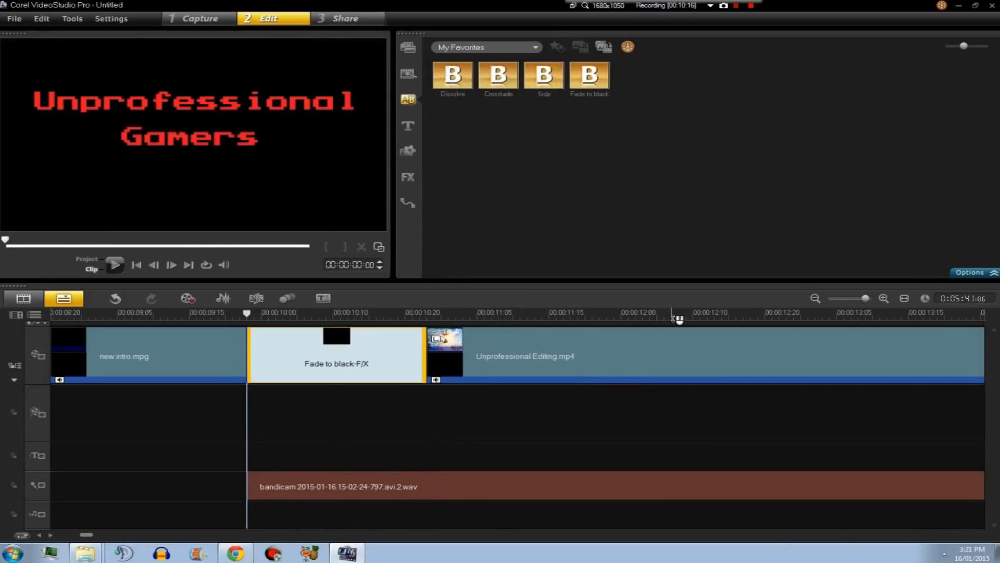
pyautogui.moveTo(865, 298); pyautogui.dragTo(850, 302)
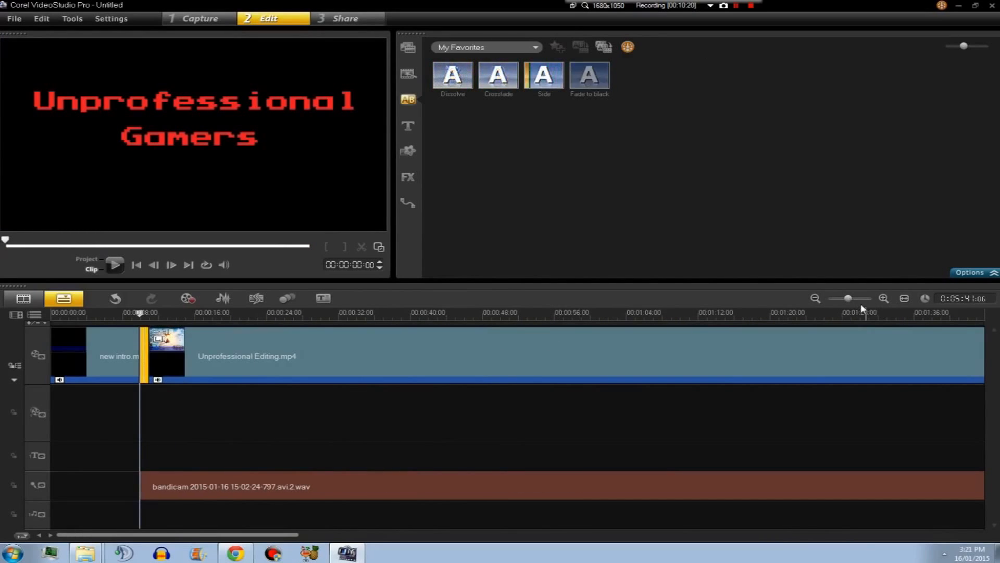
pyautogui.moveTo(850, 299); pyautogui.dragTo(855, 300)
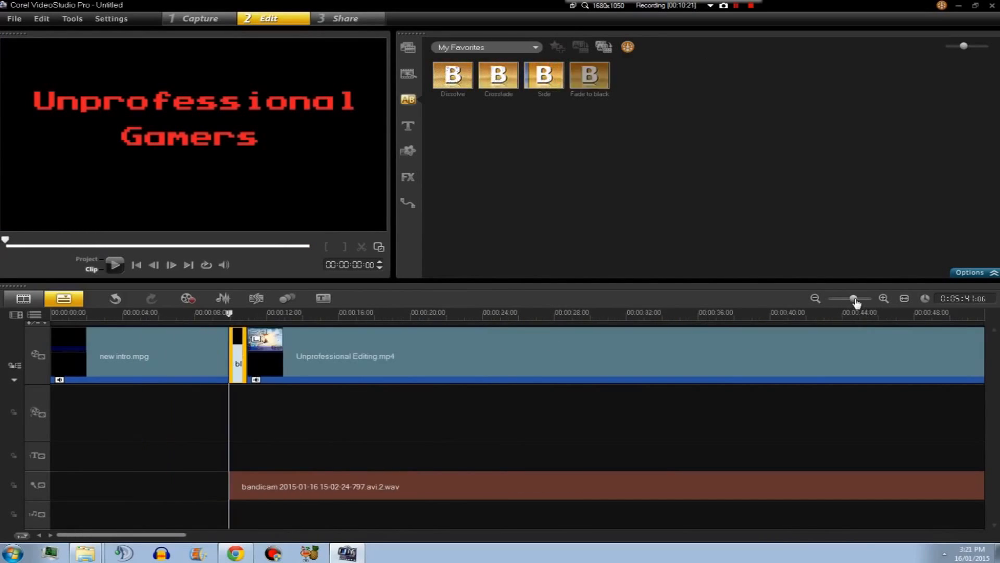
# Append a black color clip after Unprofessional Editing.mp4 with a Fade to black transition before it.
pyautogui.click(410, 51)
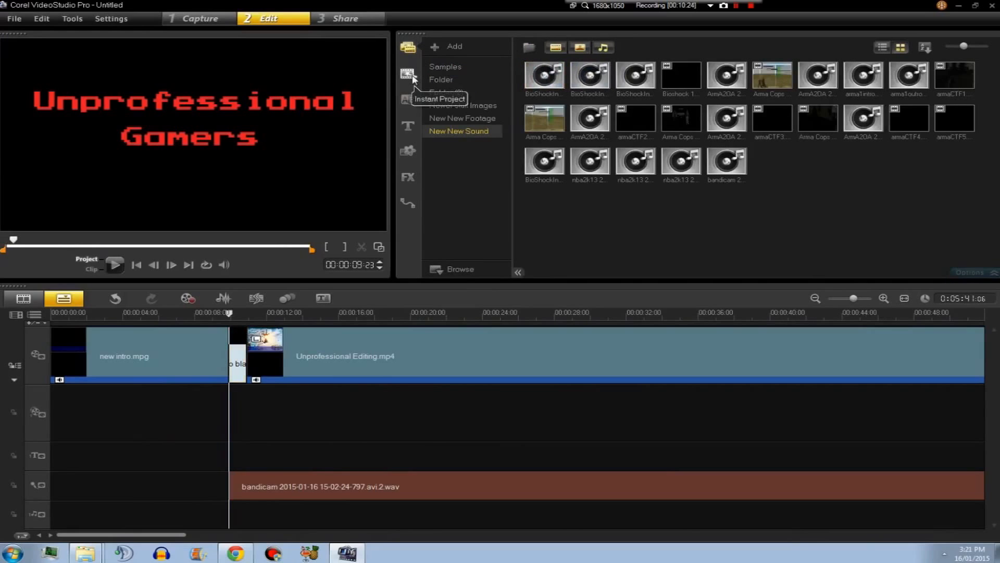
pyautogui.click(406, 155)
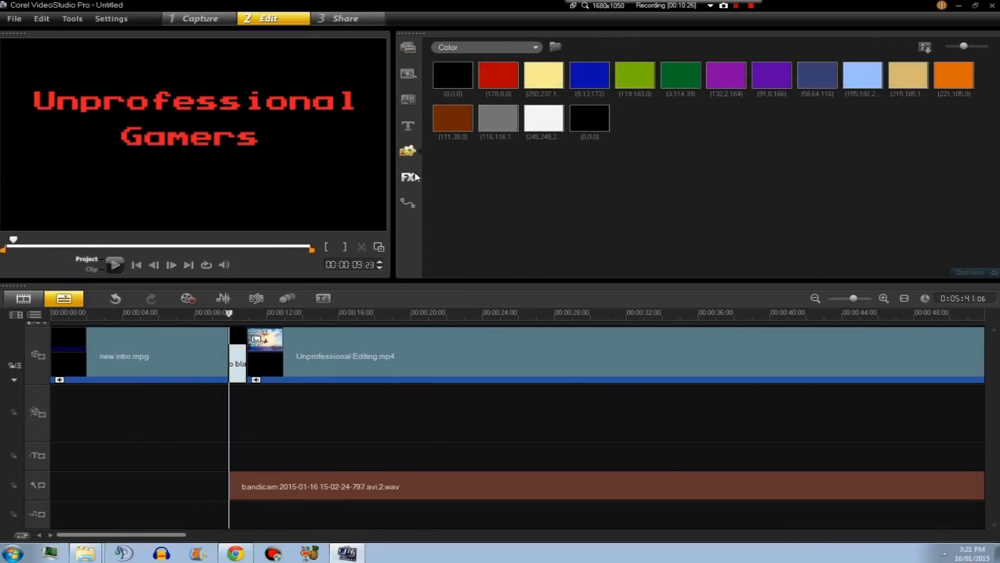
pyautogui.moveTo(169, 534); pyautogui.dragTo(980, 531)
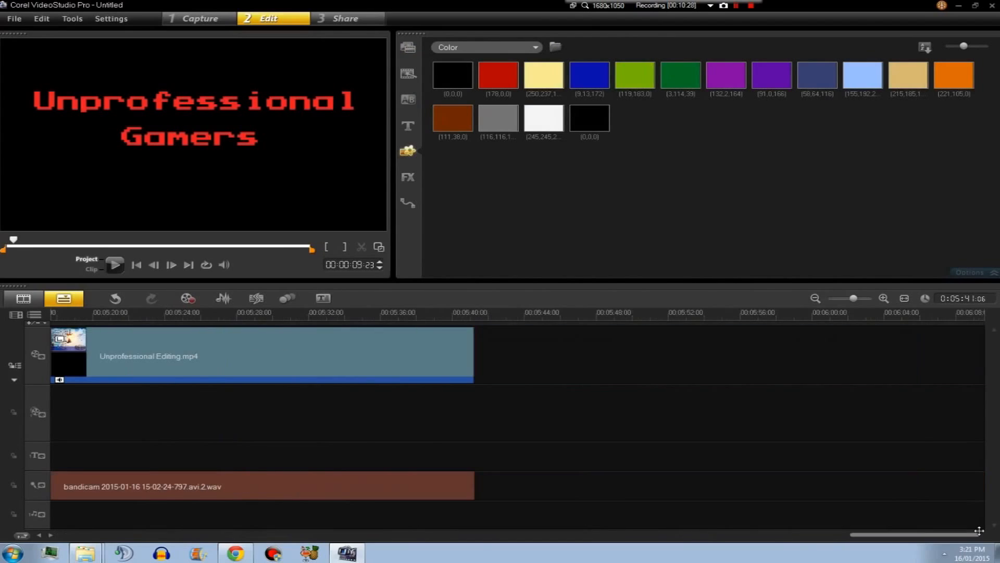
pyautogui.moveTo(595, 125); pyautogui.dragTo(640, 374)
pyautogui.click(409, 102)
pyautogui.moveTo(590, 76); pyautogui.dragTo(567, 342)
pyautogui.moveTo(556, 379); pyautogui.dragTo(535, 358)
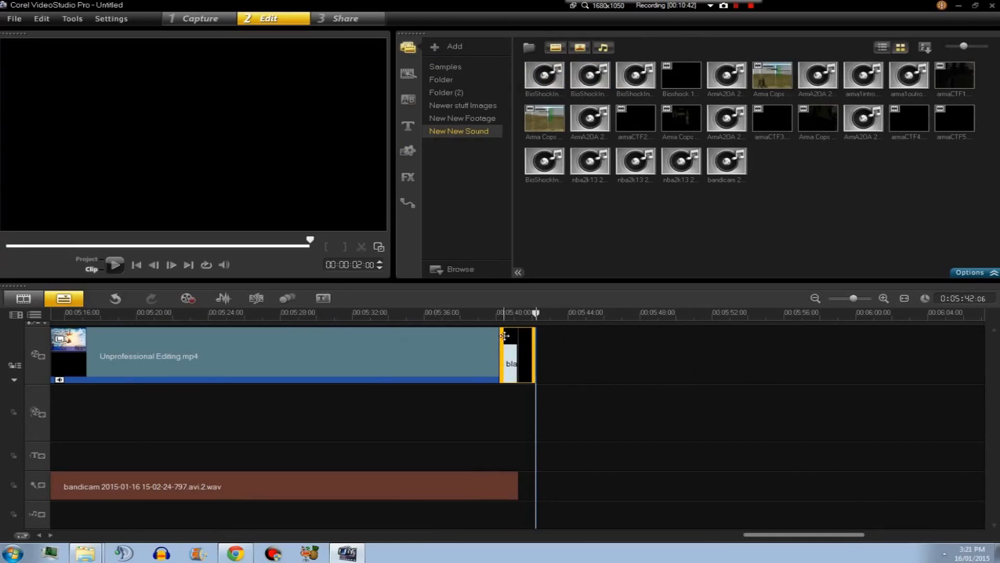
# Apply context-menu options to the bandicam audio clip and the Unprofessional Editing.mp4 clip at the project's end and start.
pyautogui.rightClick(476, 485)
pyautogui.click(556, 406)
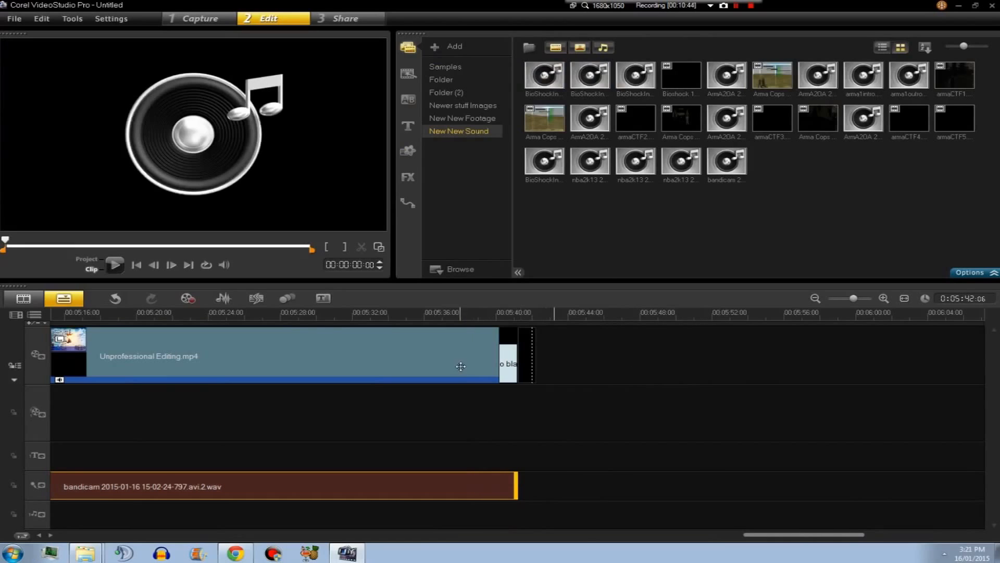
pyautogui.rightClick(445, 361)
pyautogui.click(541, 414)
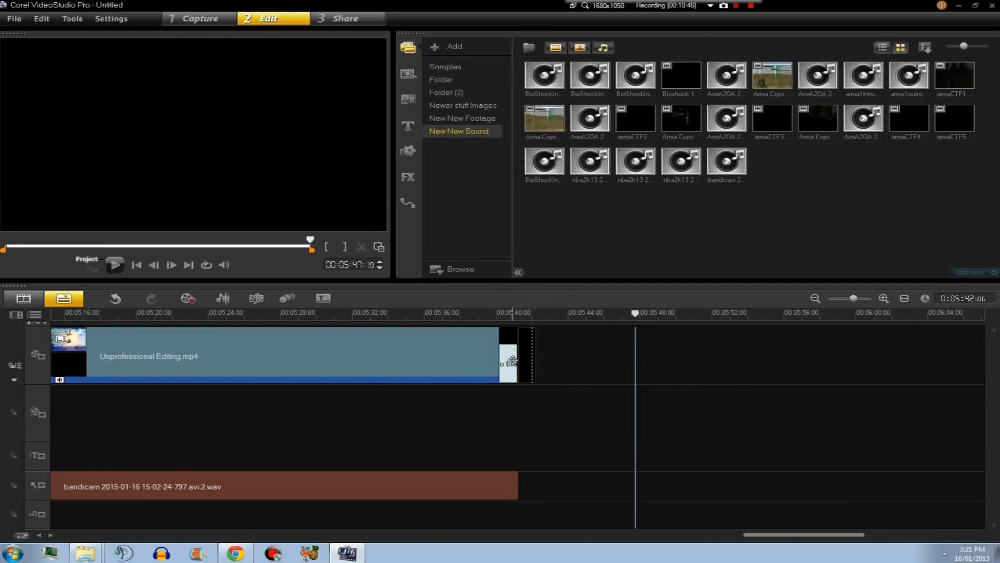
pyautogui.moveTo(823, 536); pyautogui.dragTo(98, 536)
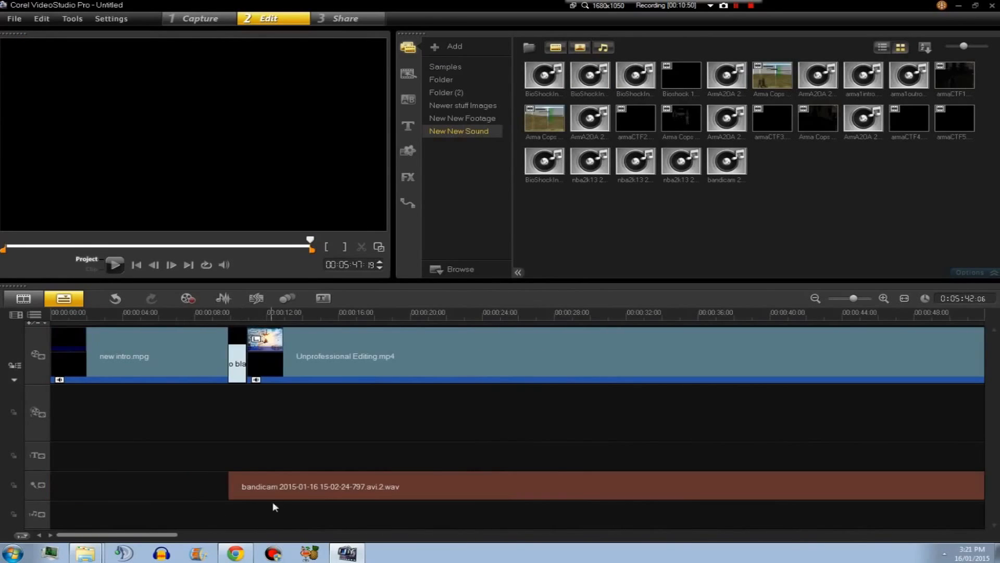
pyautogui.click(284, 488)
pyautogui.rightClick(284, 487)
pyautogui.click(374, 396)
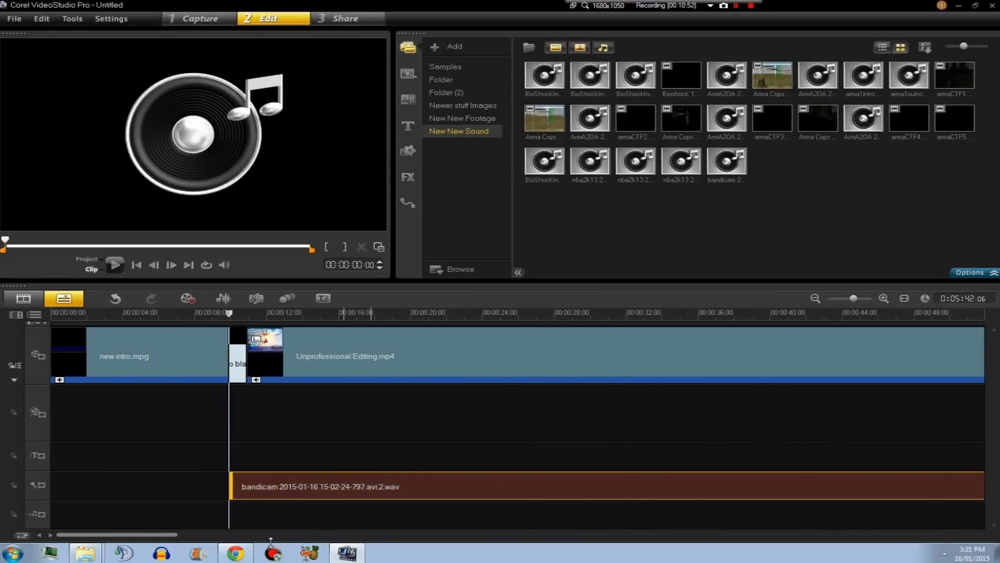
pyautogui.moveTo(117, 535); pyautogui.dragTo(75, 535)
# Start creating a video file using the HDV 1080i - 50i (for PC) template.
pyautogui.click(338, 21)
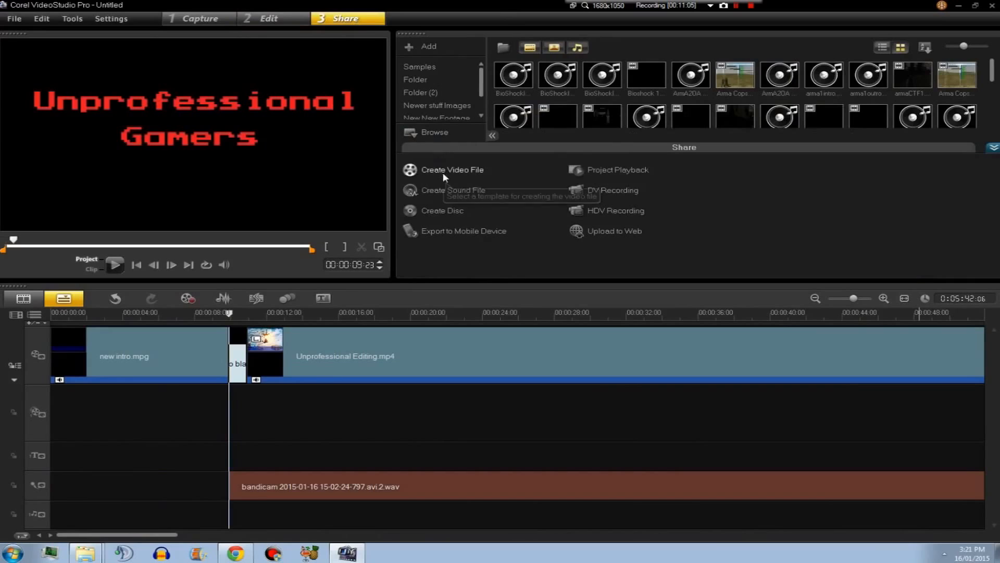
pyautogui.click(443, 172)
pyautogui.moveTo(445, 234)
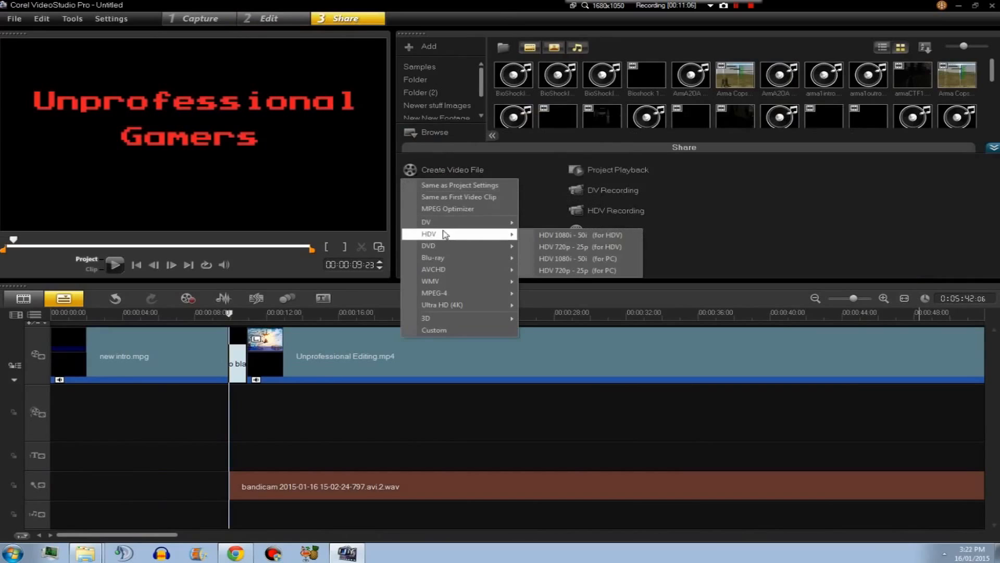
pyautogui.click(584, 262)
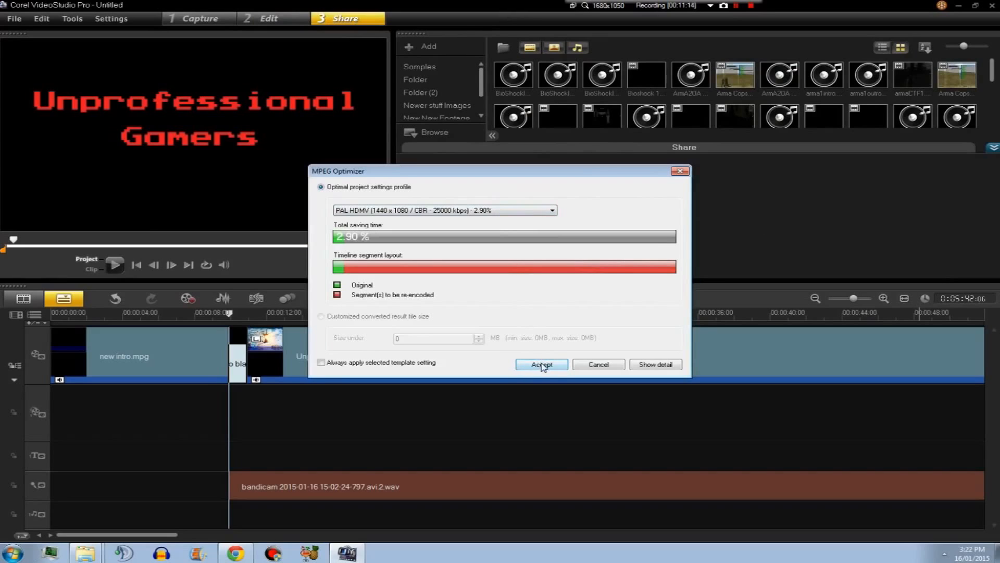
# Accept the MPEG Optimizer's PAL HDMV (1440 x 1080 / CBR - 25000 kbps) profile.
pyautogui.click(503, 211)
pyautogui.click(501, 220)
pyautogui.click(499, 211)
pyautogui.click(498, 220)
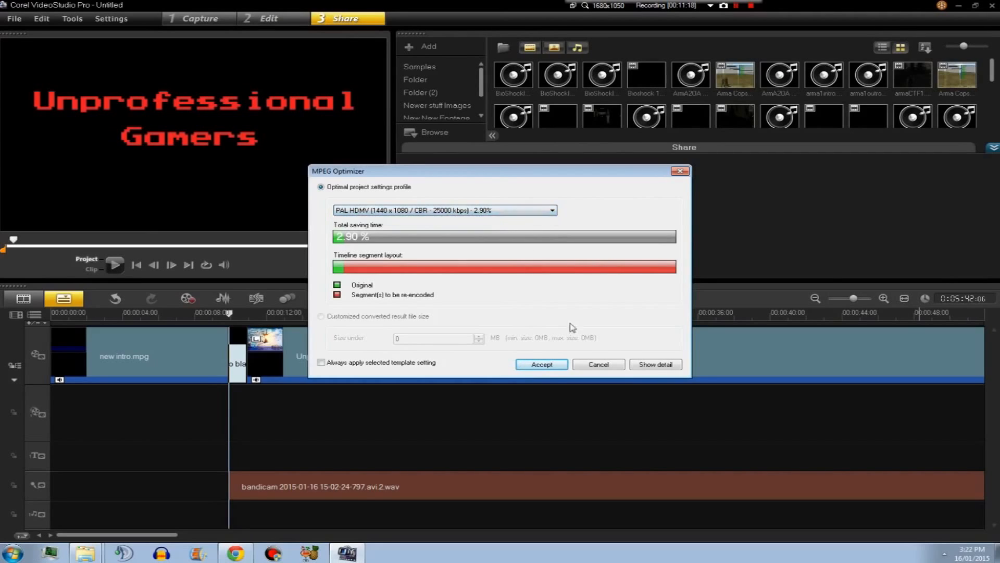
pyautogui.click(530, 362)
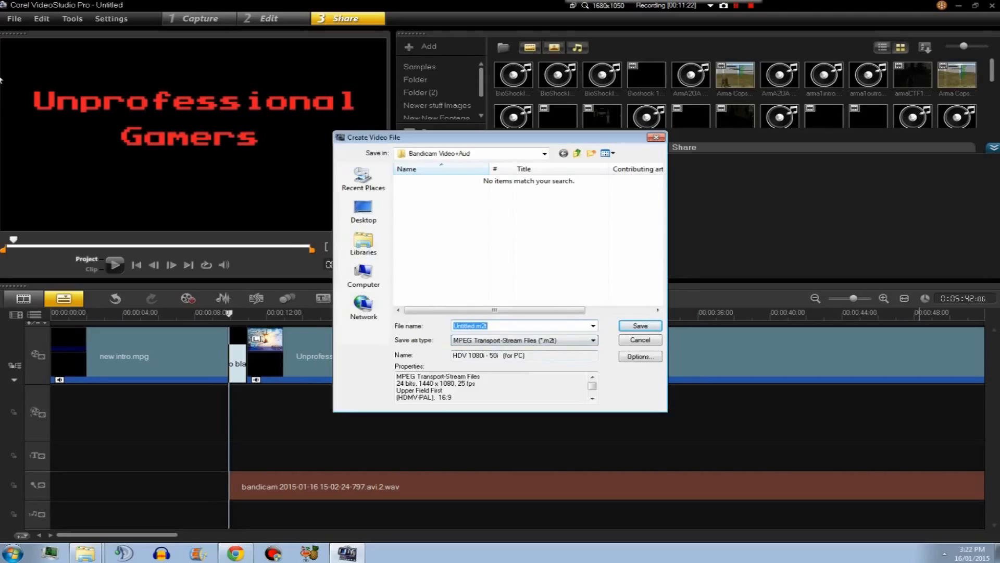
# Save the video file as Test Editing in the ~Ready for Compression folder under RECORDING!!! ~UG~ on New Volume (E:).
pyautogui.write('Test Editing')
pyautogui.click(364, 274)
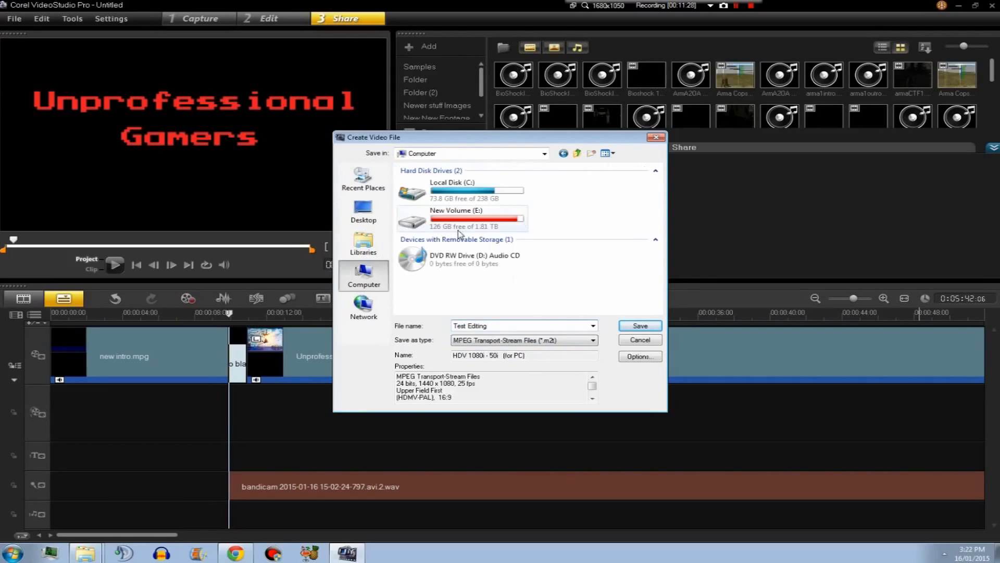
pyautogui.doubleClick(458, 230)
pyautogui.scroll(-2, 492, 234)
pyautogui.doubleClick(443, 252)
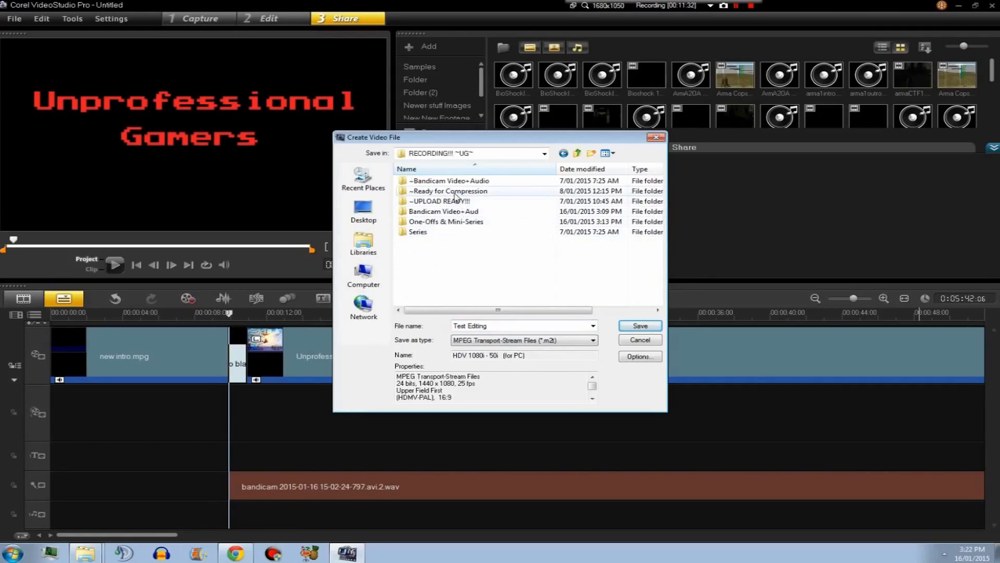
pyautogui.doubleClick(456, 192)
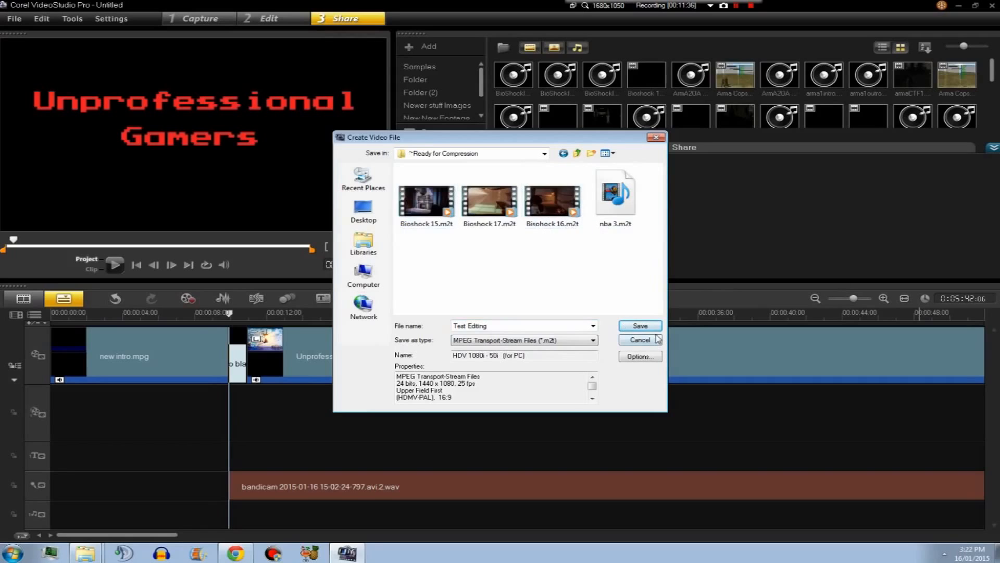
pyautogui.click(640, 325)
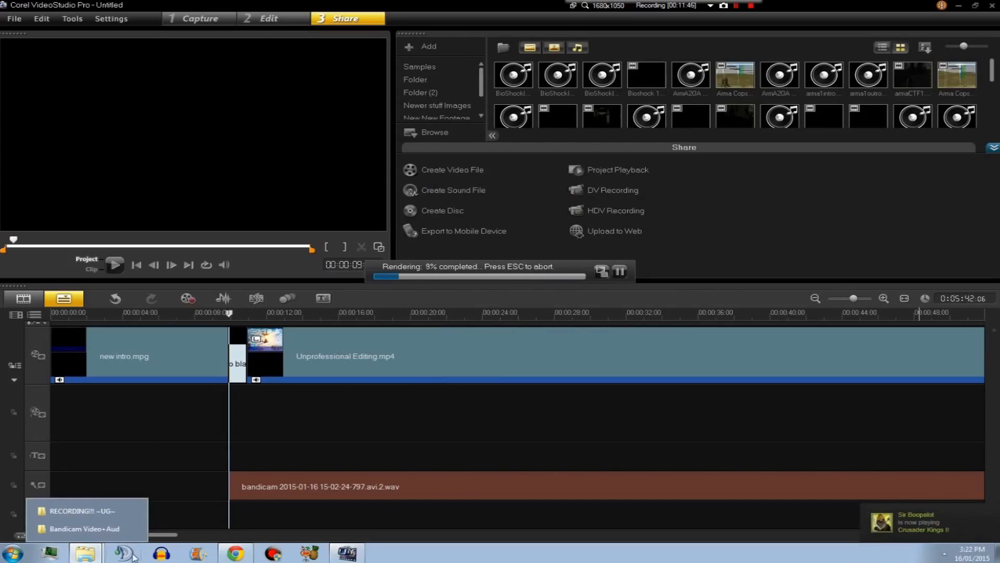
# Browse the Bandicam Video+Aud recordings and then the One-Offs & Mini-Series folder in the file explorer.
pyautogui.click(83, 528)
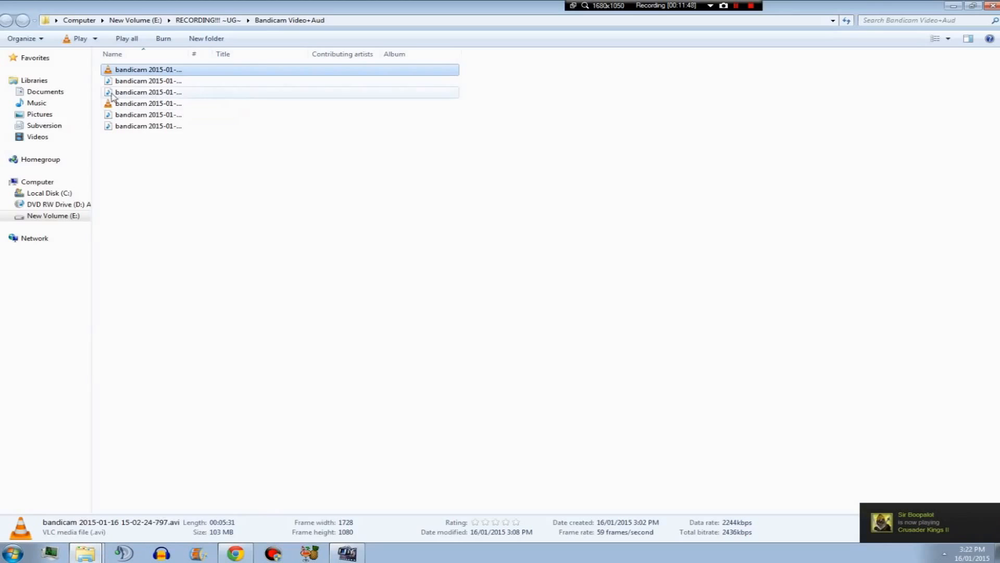
pyautogui.click(126, 71)
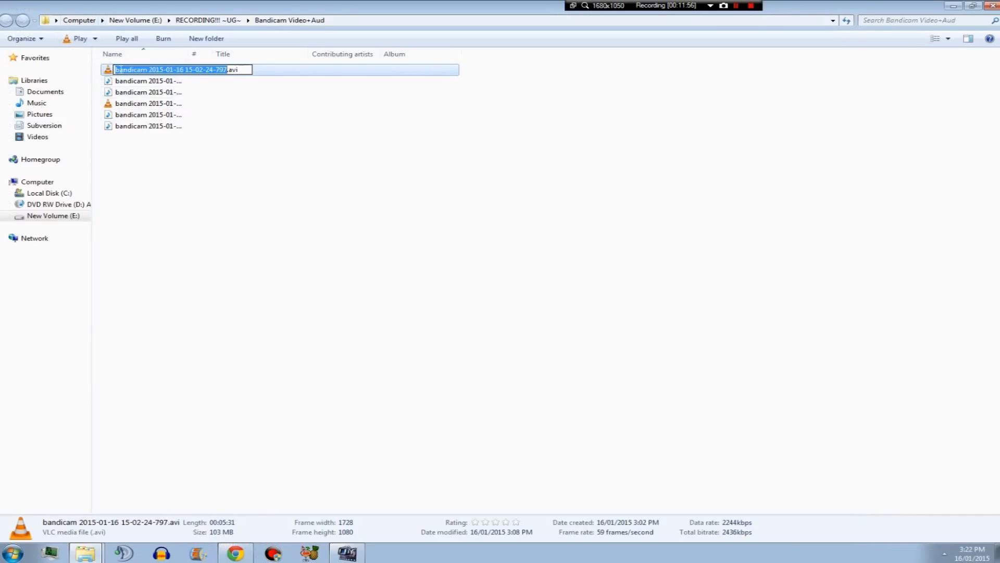
pyautogui.press('Return')
pyautogui.click(122, 98)
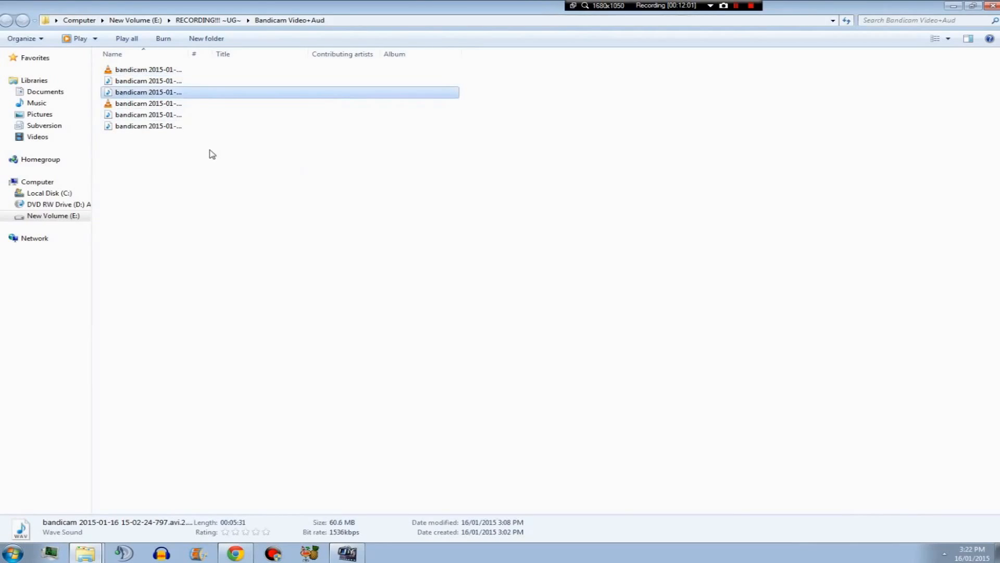
pyautogui.click(153, 82)
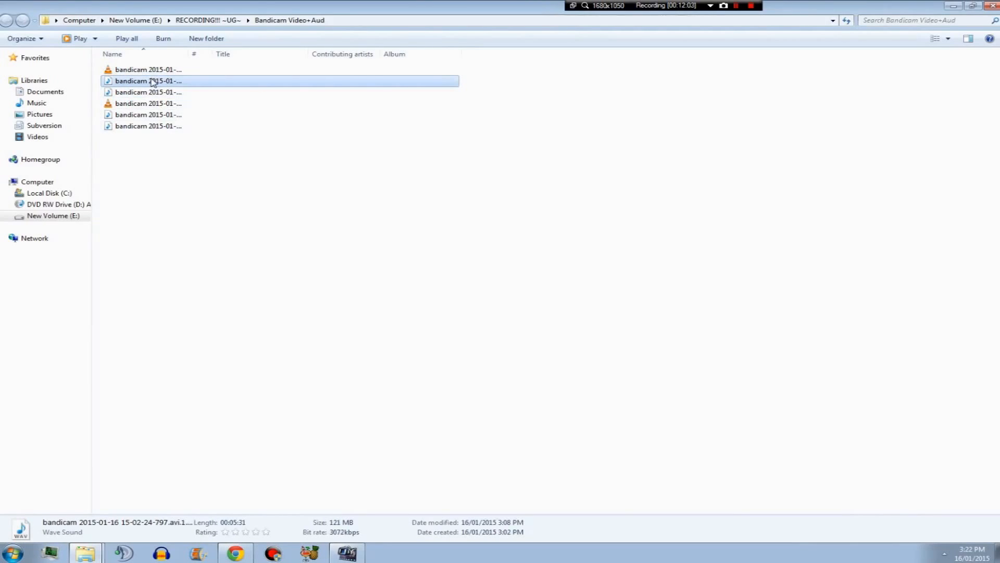
pyautogui.click(157, 95)
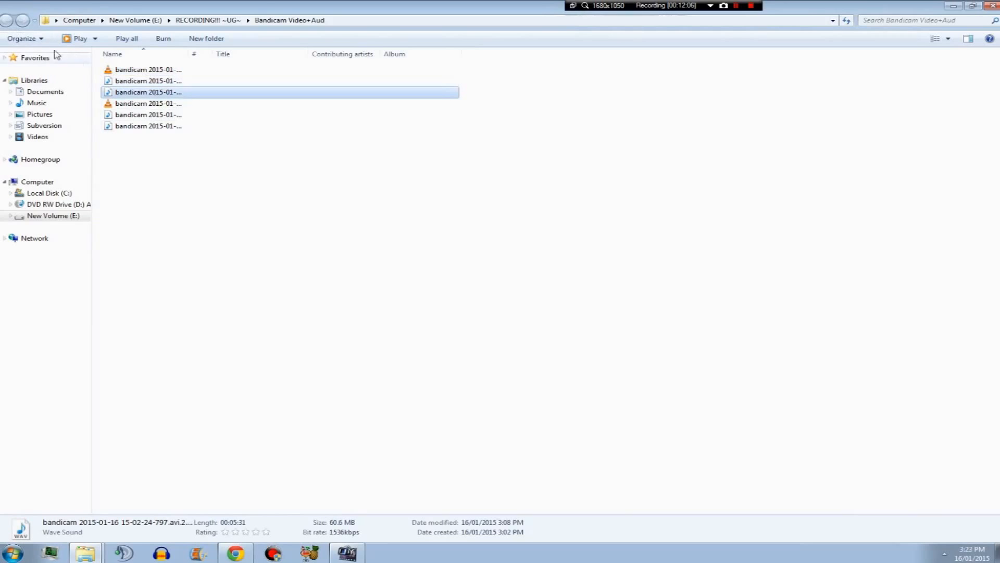
pyautogui.click(170, 71)
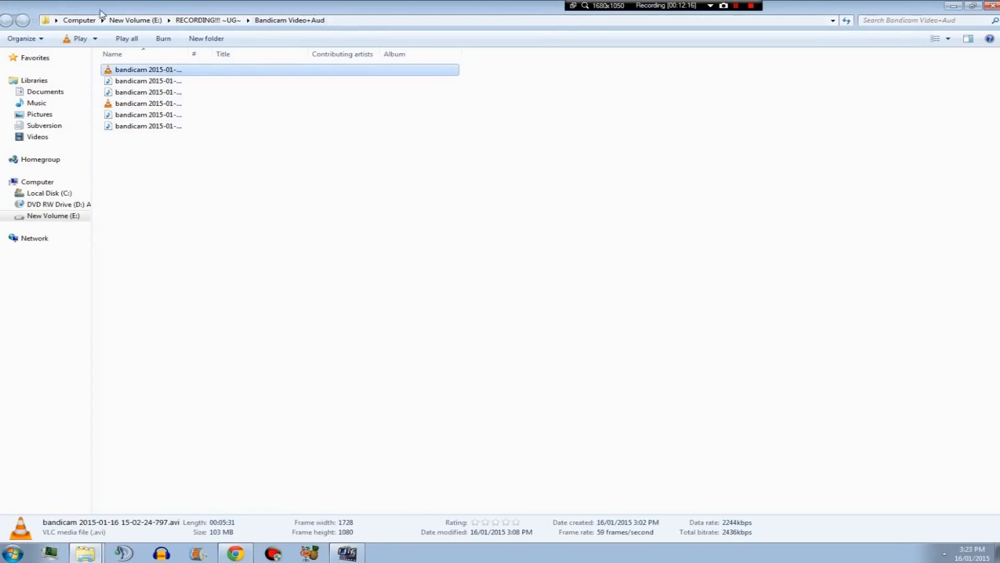
pyautogui.click(130, 21)
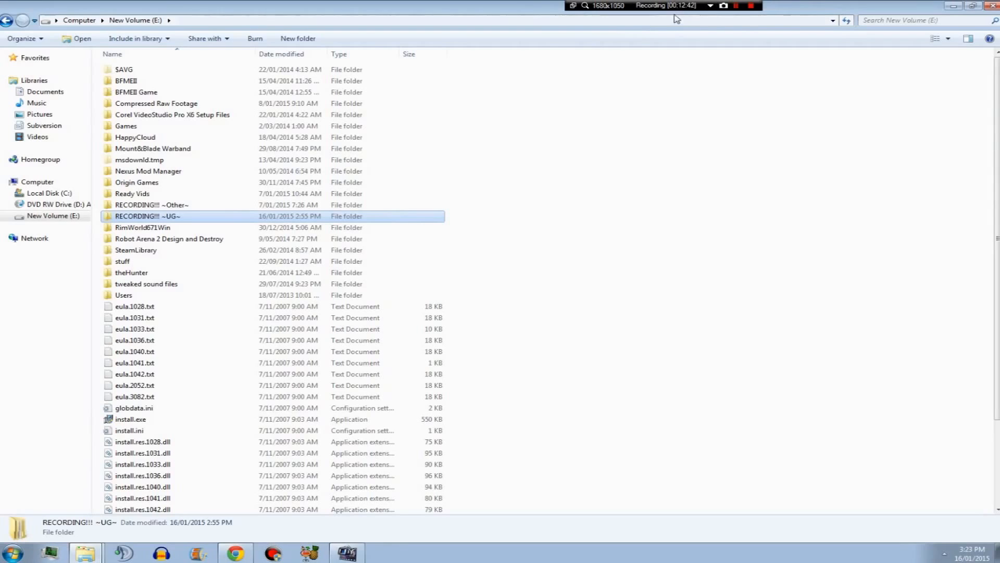
pyautogui.doubleClick(164, 217)
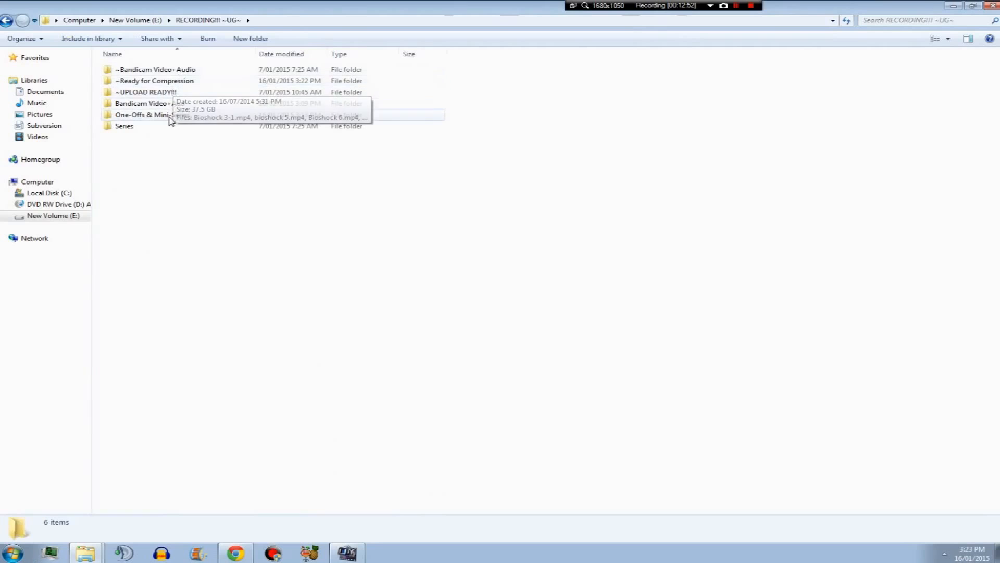
pyautogui.doubleClick(144, 115)
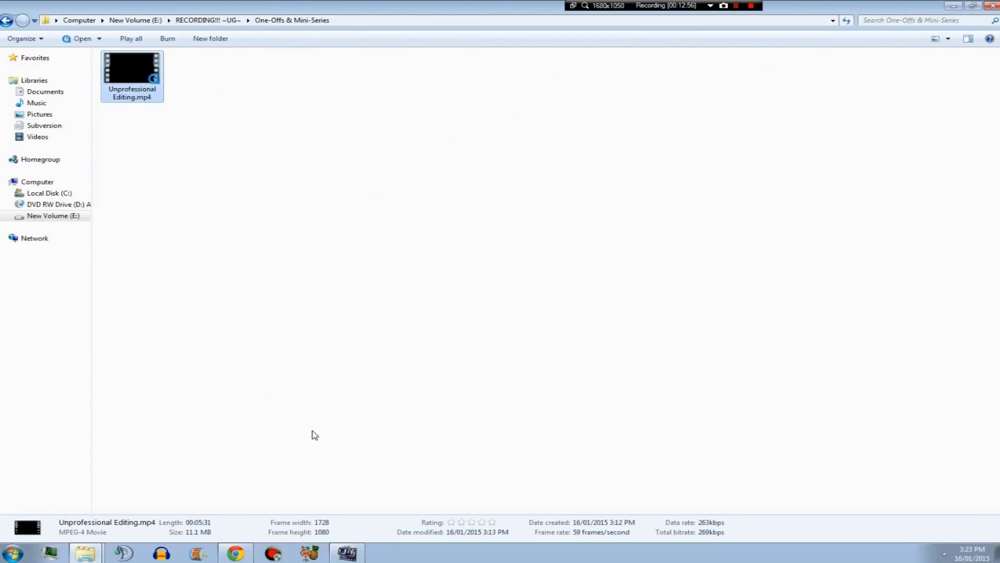
# Open Unprofessional Editing.mp4 in the video player to preview it, then close the player.
pyautogui.doubleClick(124, 91)
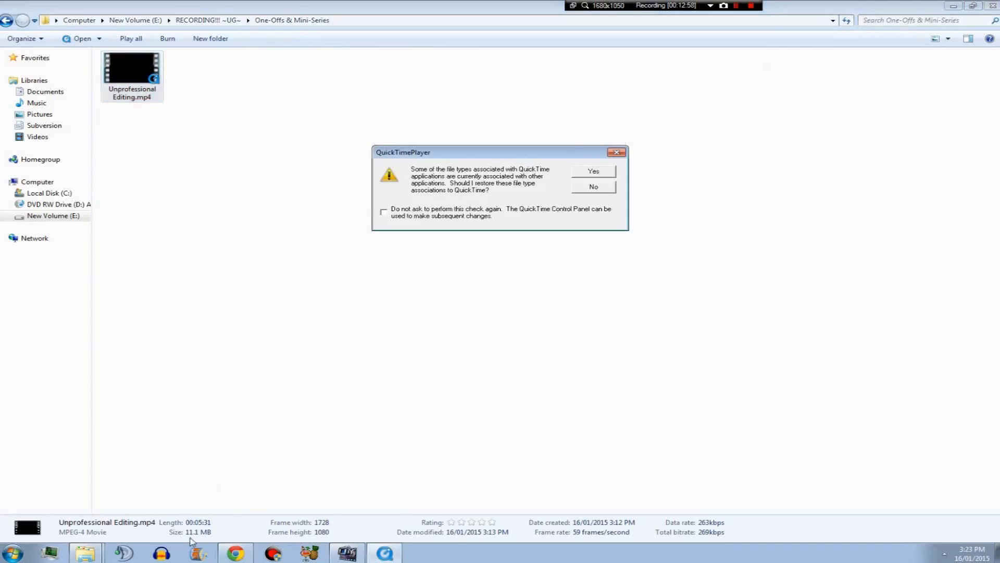
pyautogui.click(616, 154)
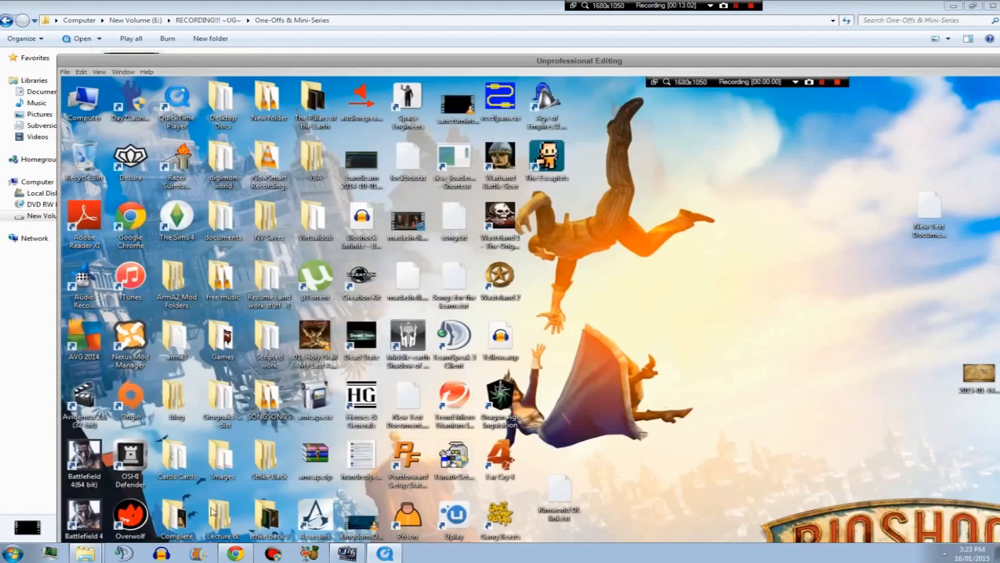
pyautogui.moveTo(729, 62); pyautogui.dragTo(285, 107)
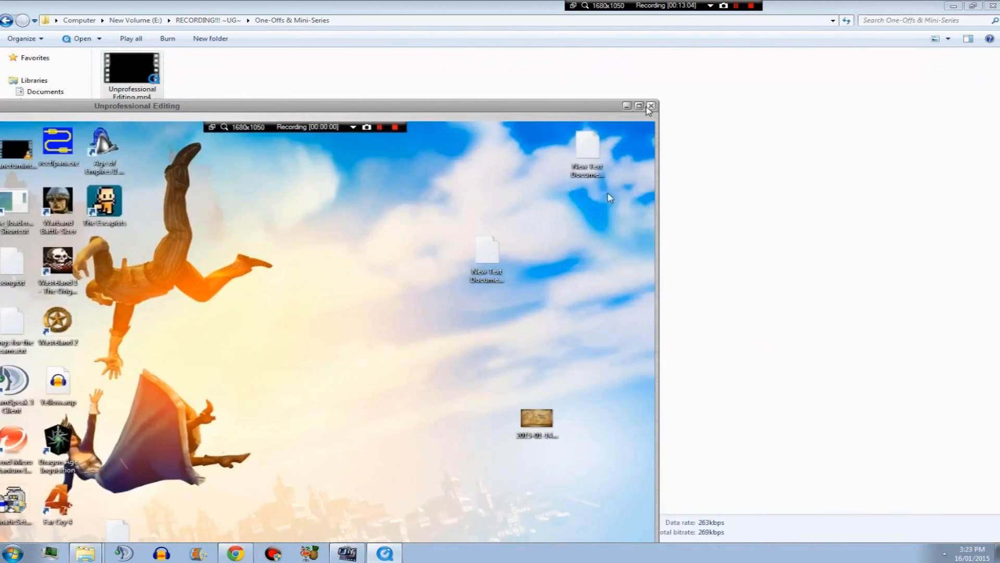
pyautogui.click(648, 105)
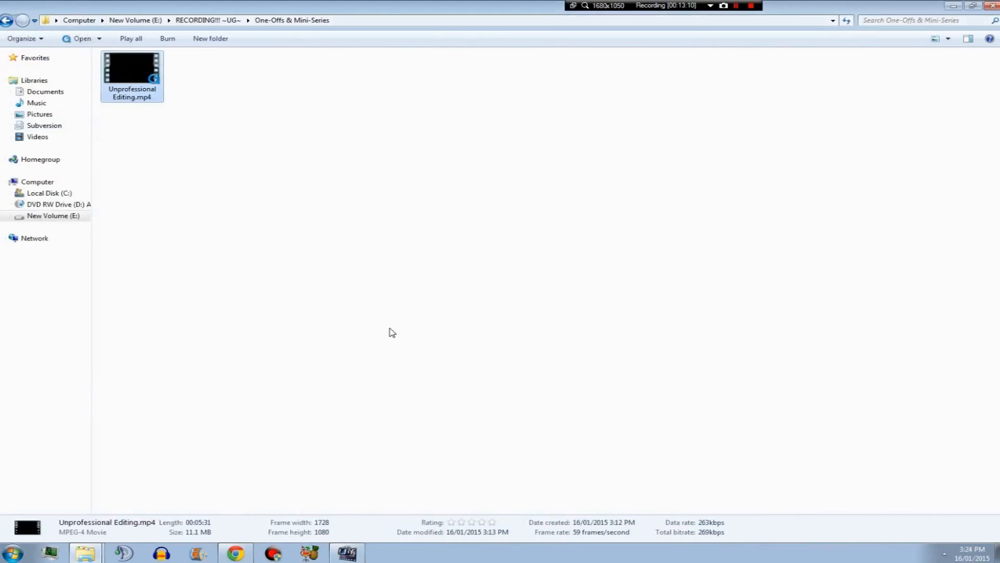
pyautogui.click(346, 553)
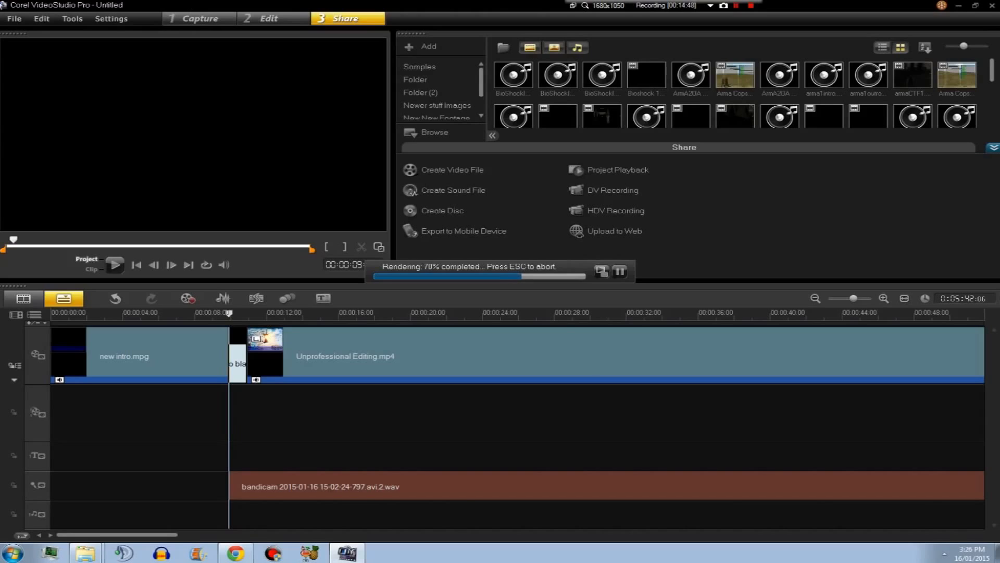
pyautogui.moveTo(253, 556)
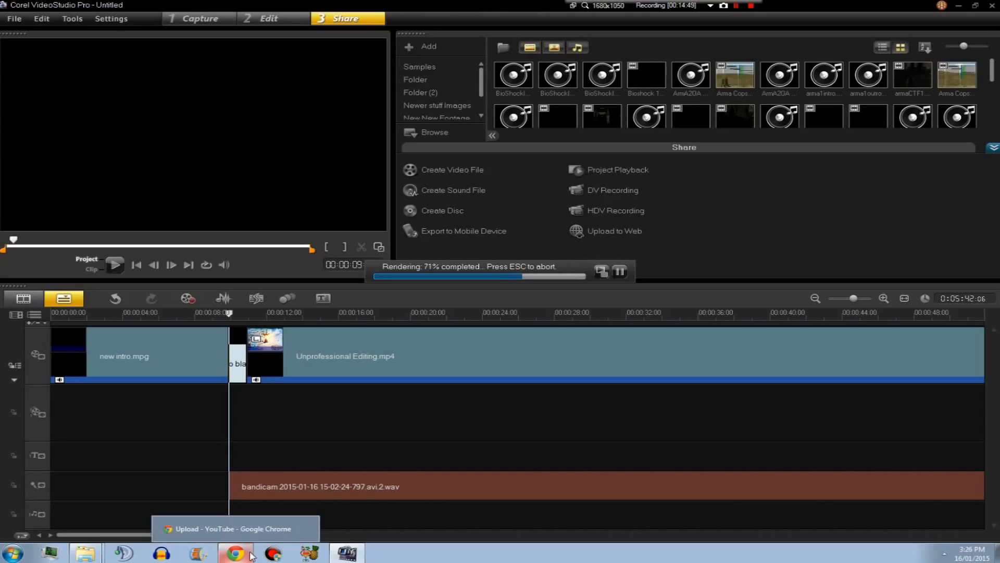
pyautogui.click(234, 529)
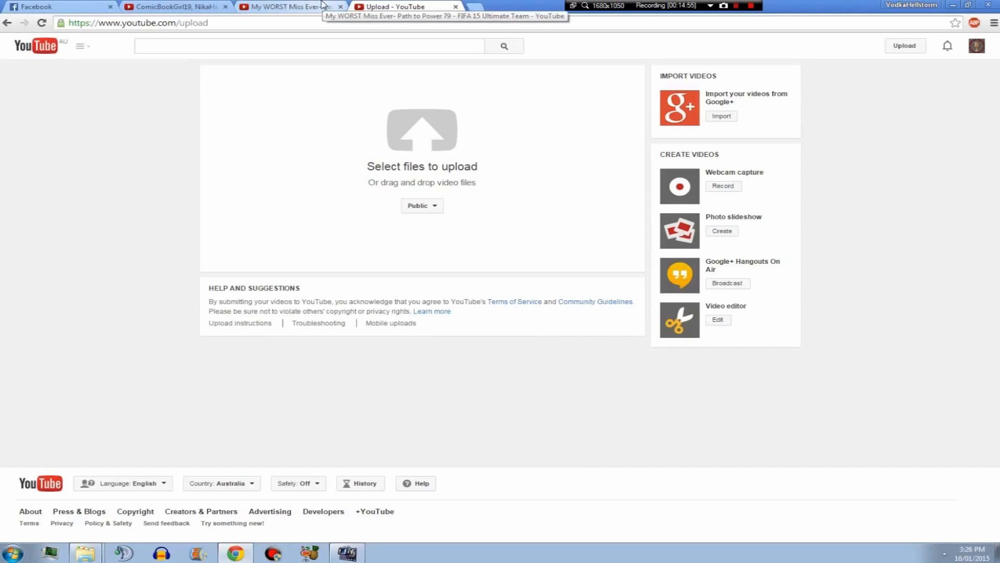
pyautogui.click(291, 6)
pyautogui.click(186, 6)
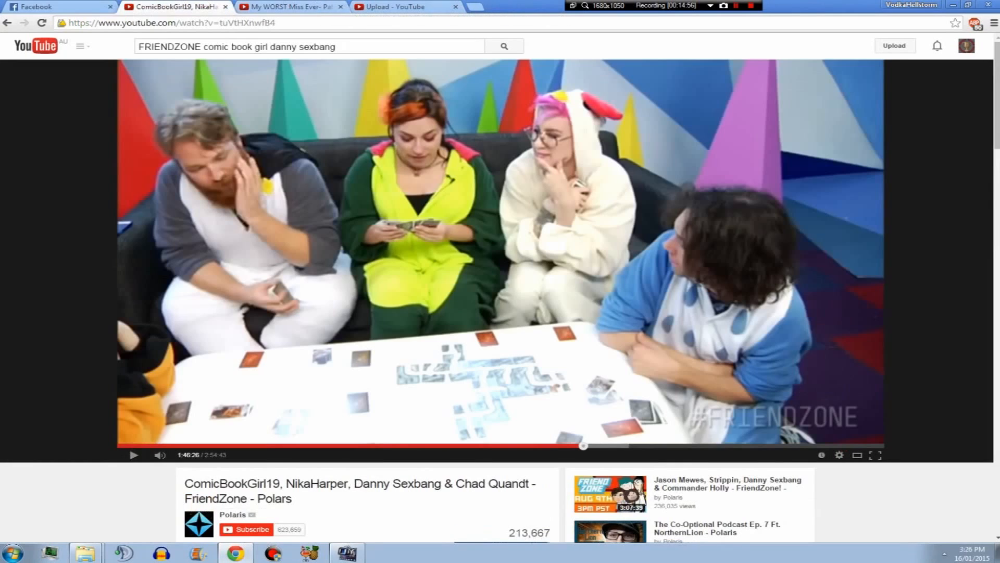
pyautogui.click(267, 5)
pyautogui.click(360, 7)
pyautogui.click(270, 6)
pyautogui.click(188, 7)
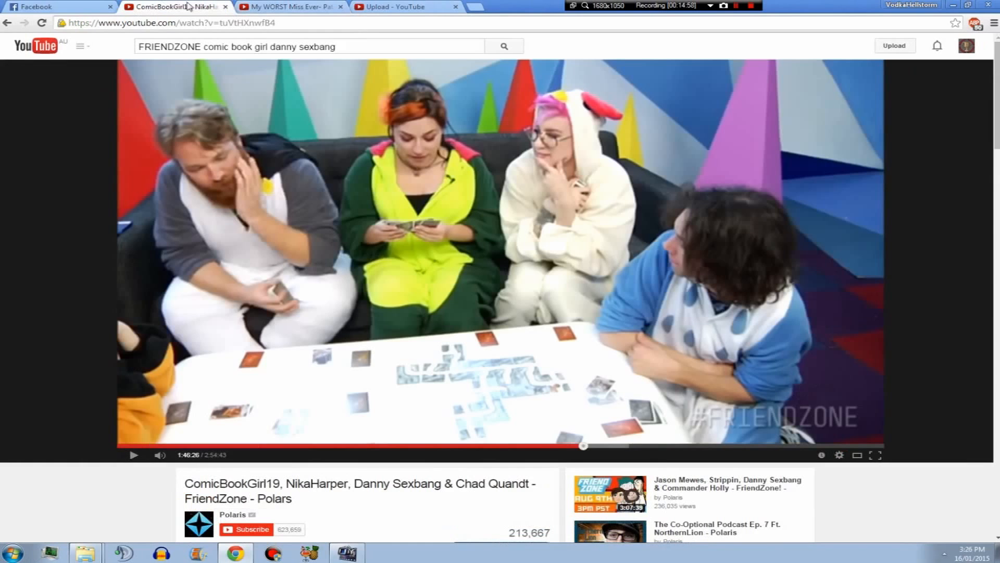
pyautogui.click(365, 6)
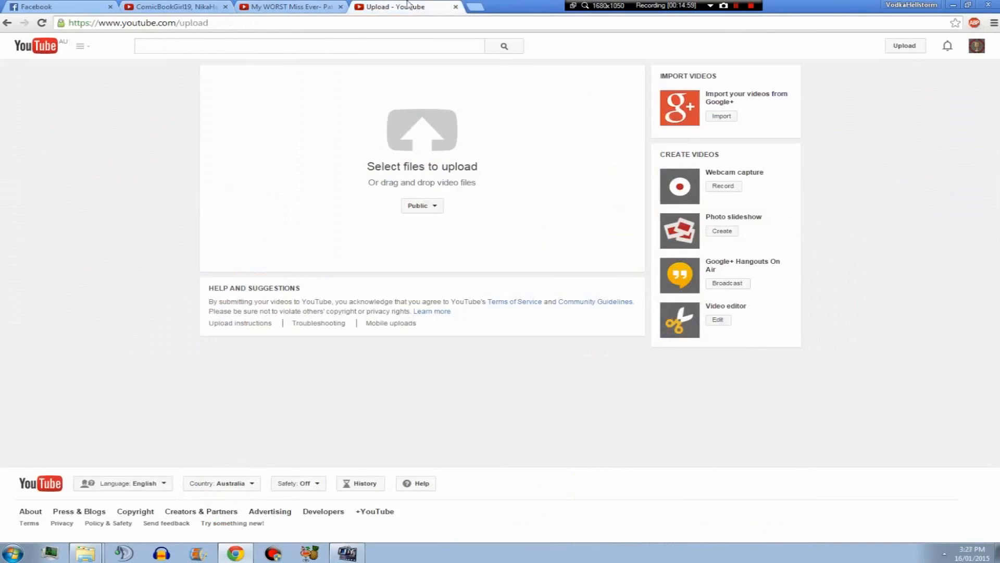
pyautogui.click(348, 554)
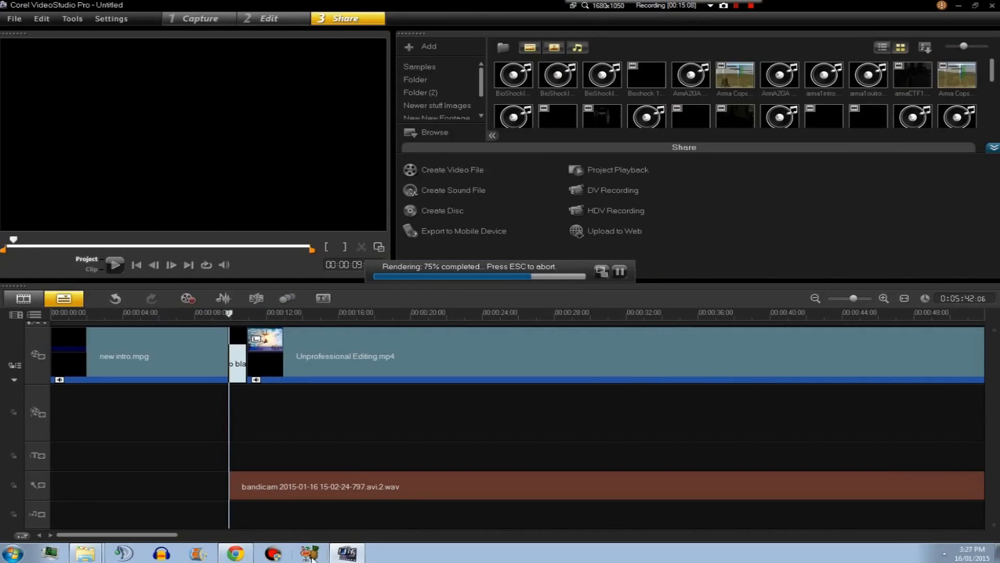
# Check HandBrake's job queue and the running processes in Task Manager.
pyautogui.click(322, 553)
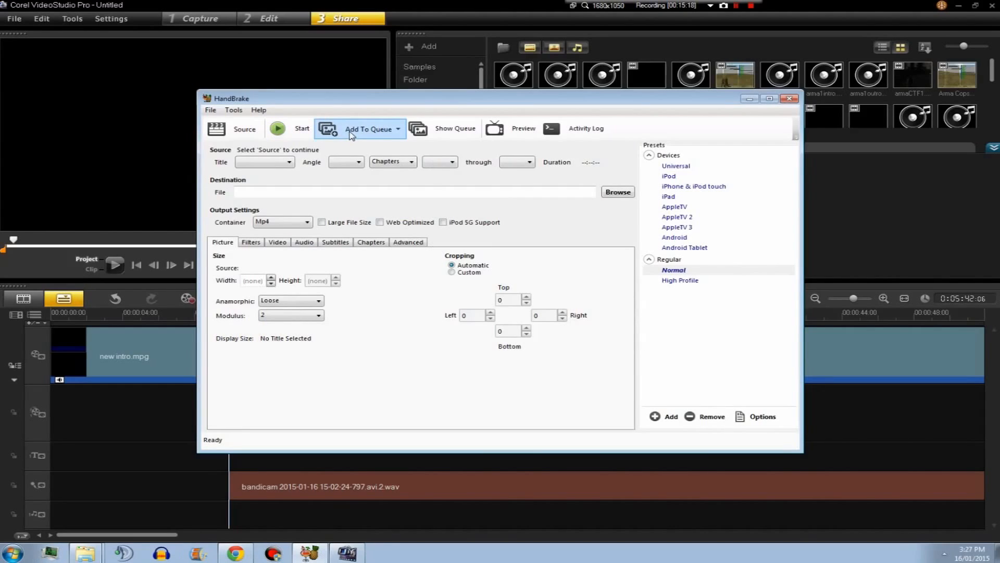
pyautogui.click(424, 128)
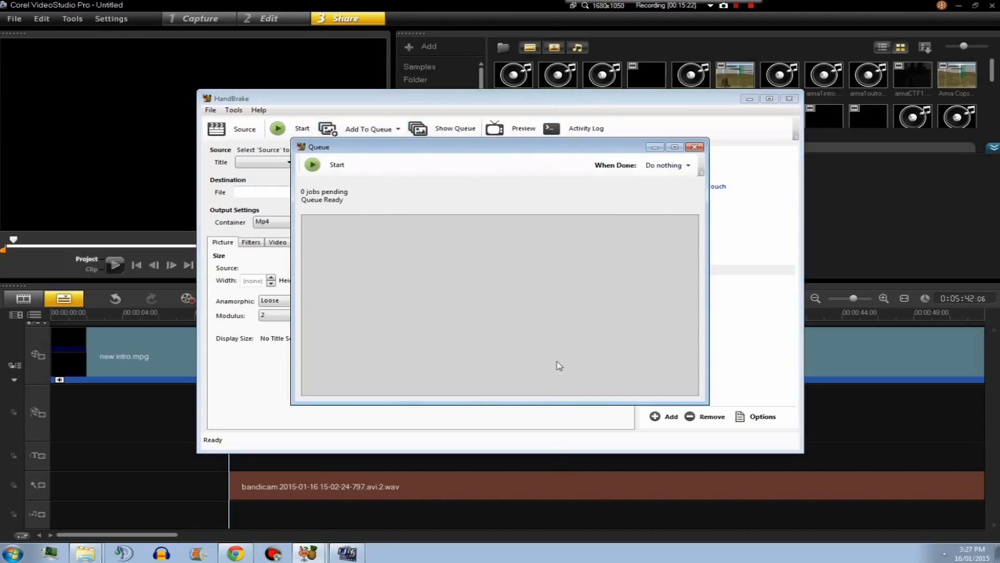
pyautogui.click(697, 147)
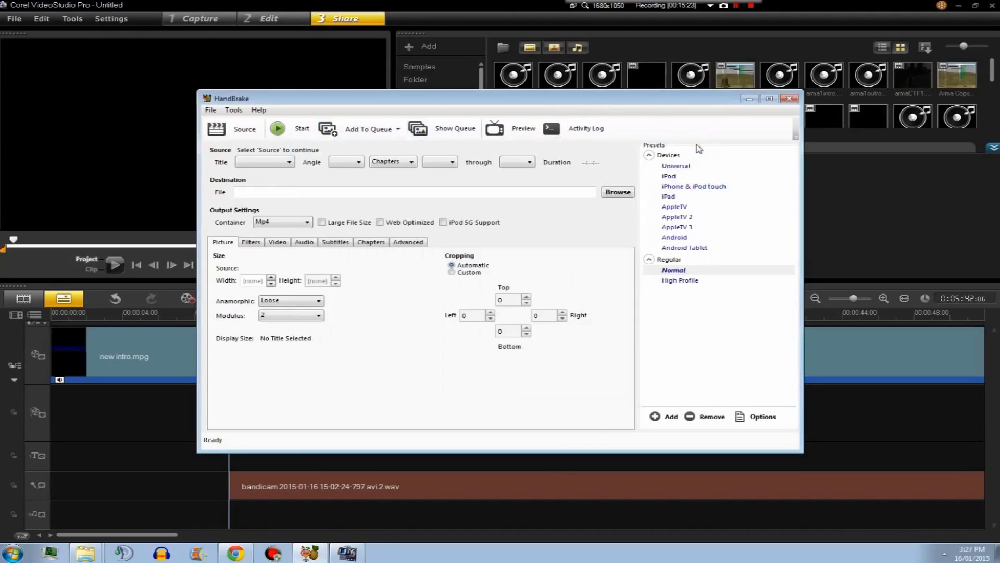
pyautogui.click(756, 102)
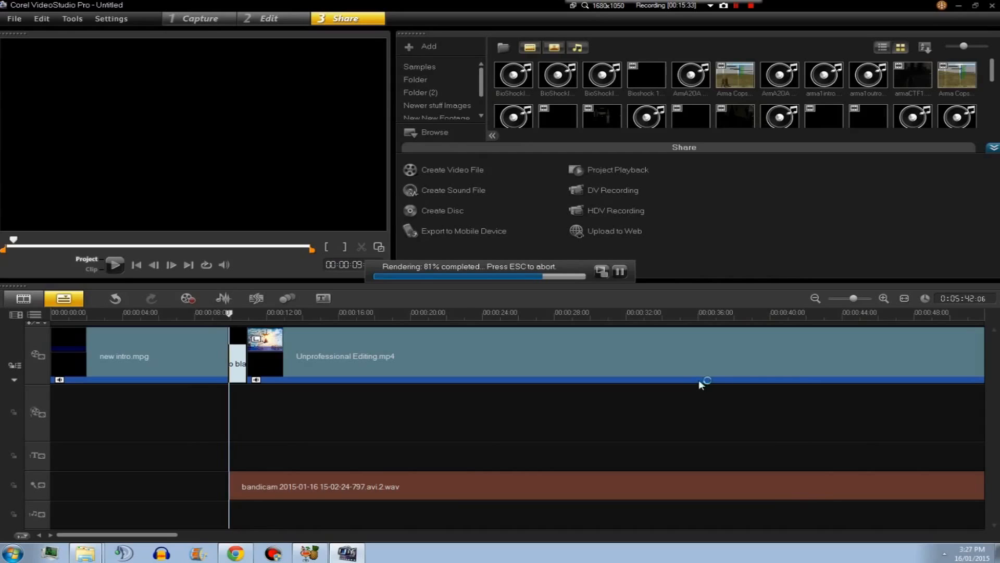
pyautogui.hotkey('ctrl', 'shift', 'Escape')
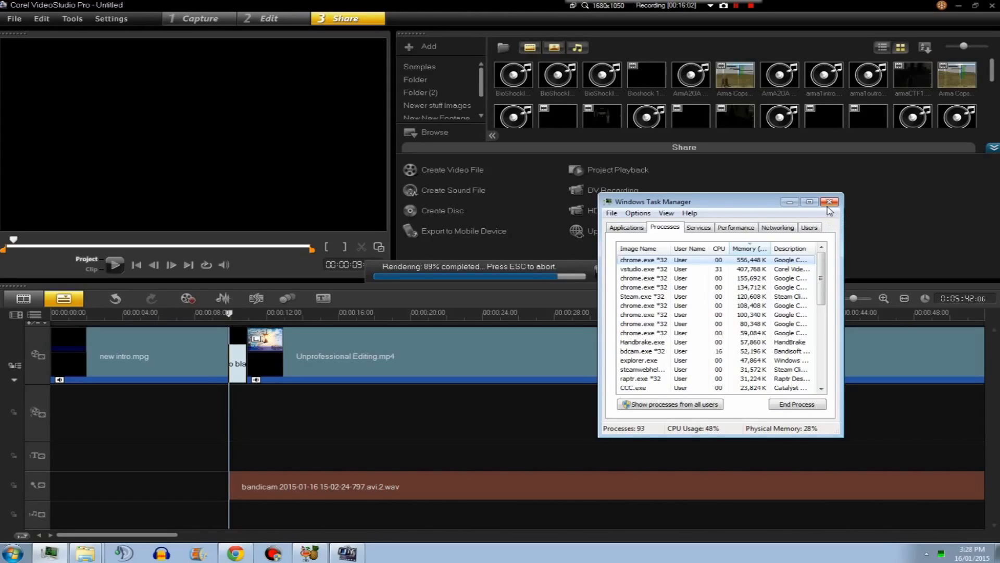
pyautogui.click(829, 204)
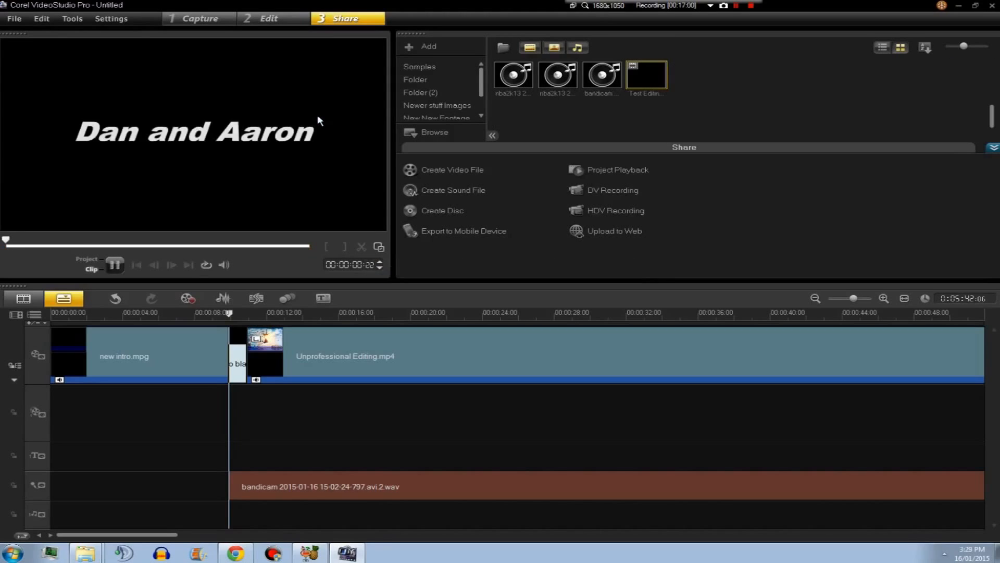
# Play the project in the preview window after rendering completes.
pyautogui.click(114, 265)
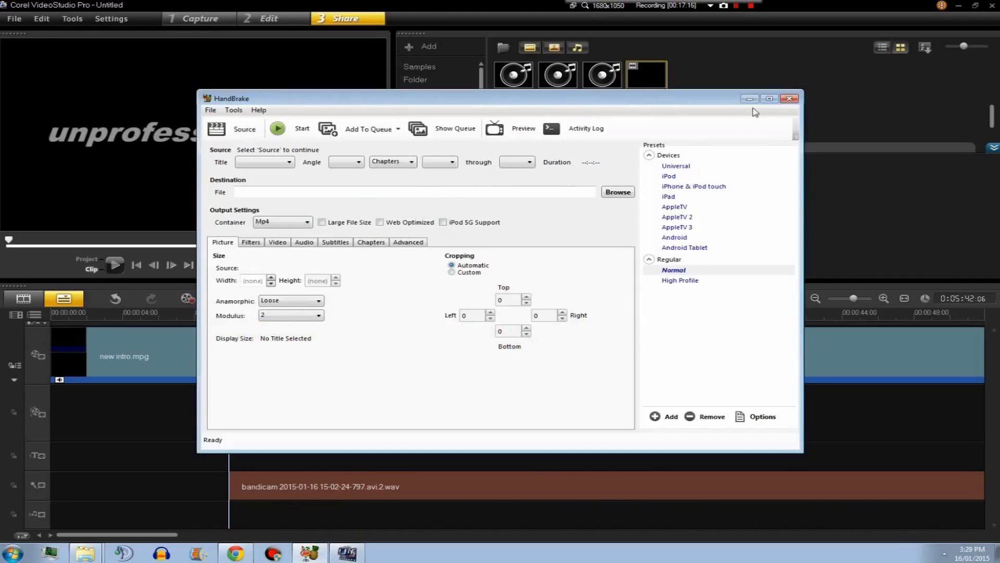
pyautogui.click(749, 99)
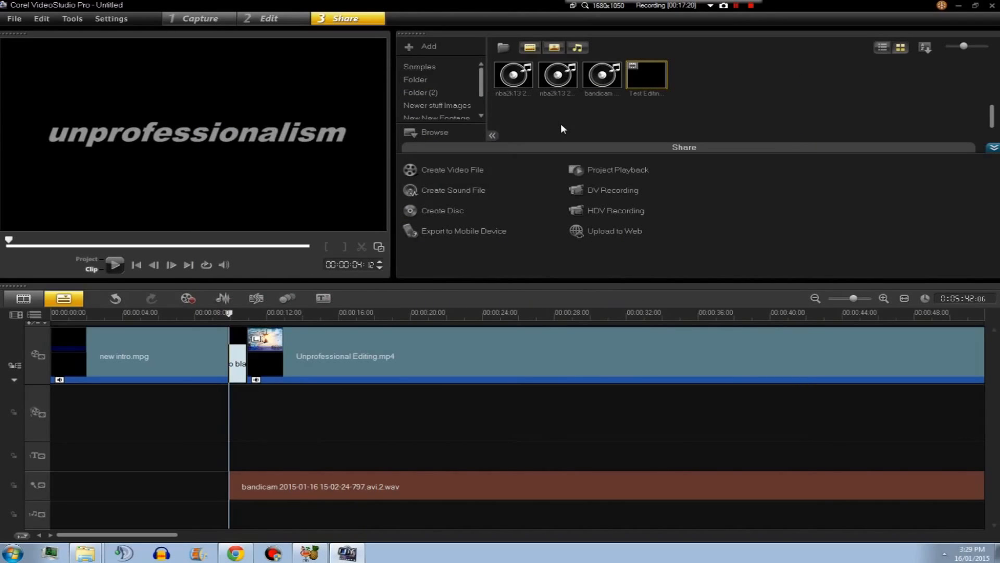
# Load Test Editing.m2t from the ~Ready for Compression folder into HandBrake as the source.
pyautogui.moveTo(248, 558)
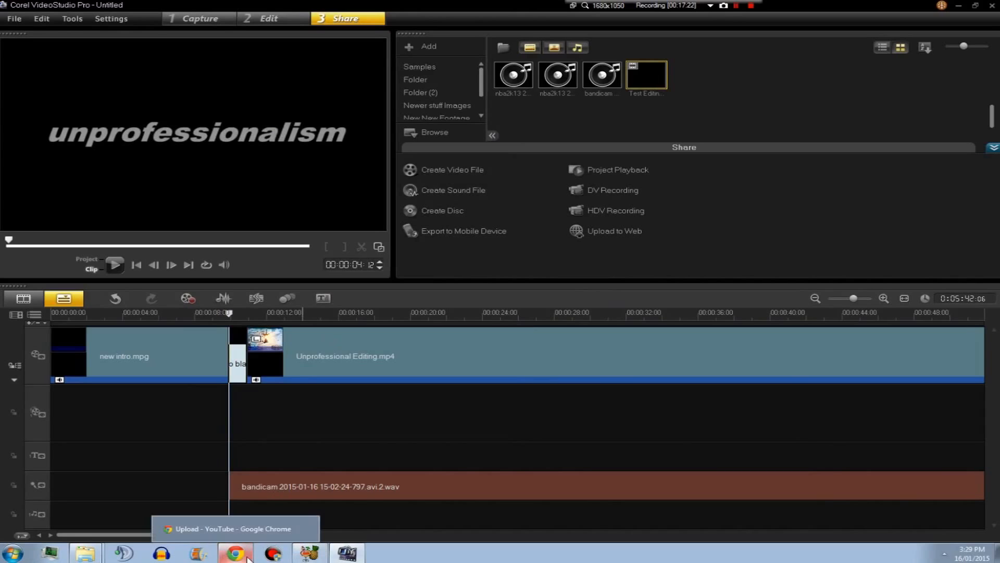
pyautogui.click(309, 553)
pyautogui.moveTo(95, 558)
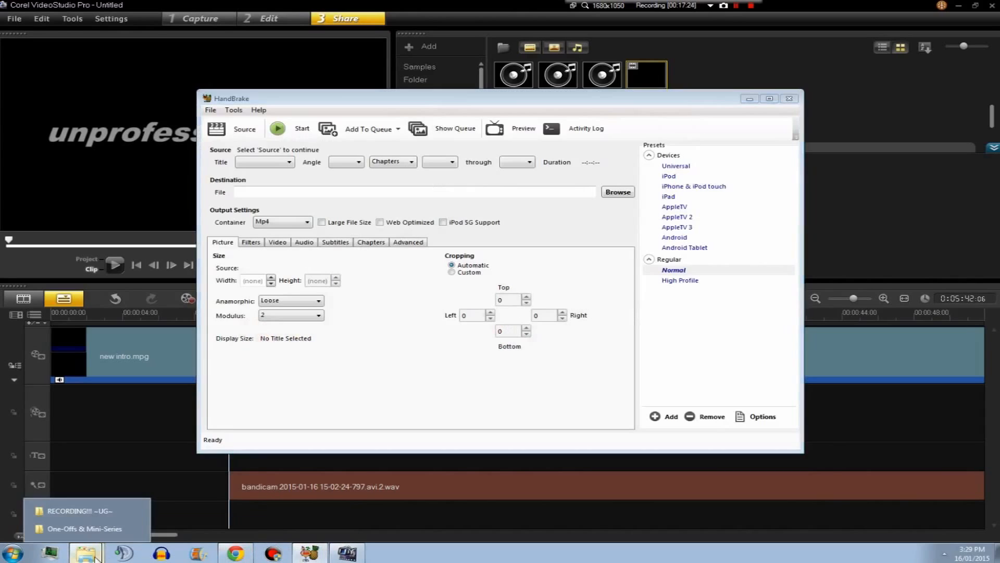
pyautogui.click(84, 528)
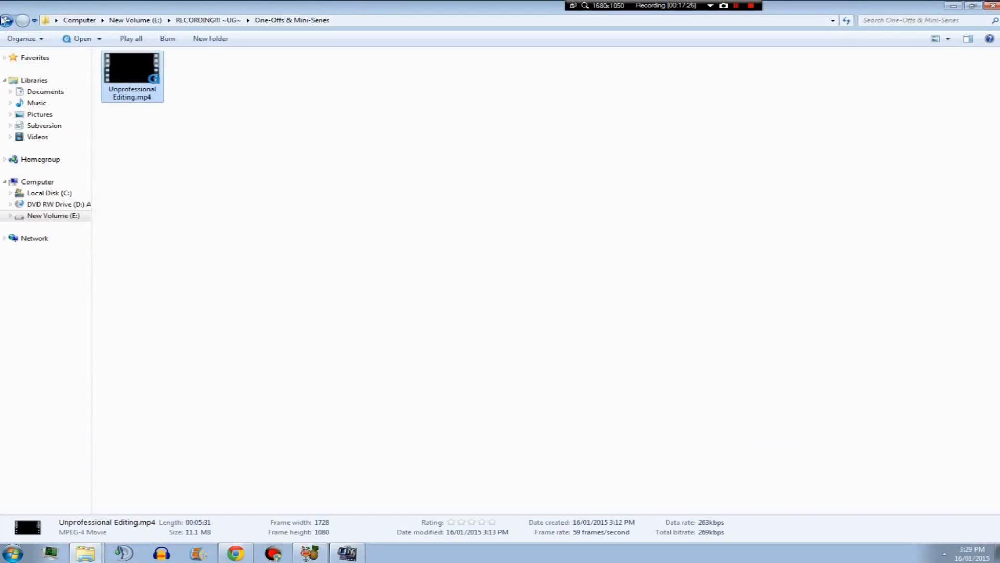
pyautogui.click(6, 19)
pyautogui.doubleClick(250, 81)
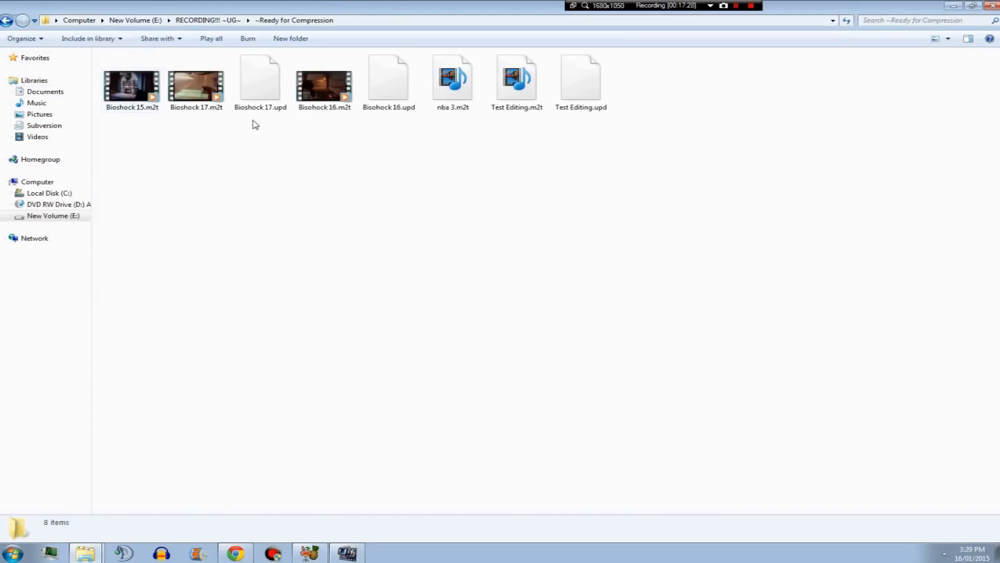
pyautogui.click(524, 92)
pyautogui.moveTo(523, 92); pyautogui.dragTo(392, 409)
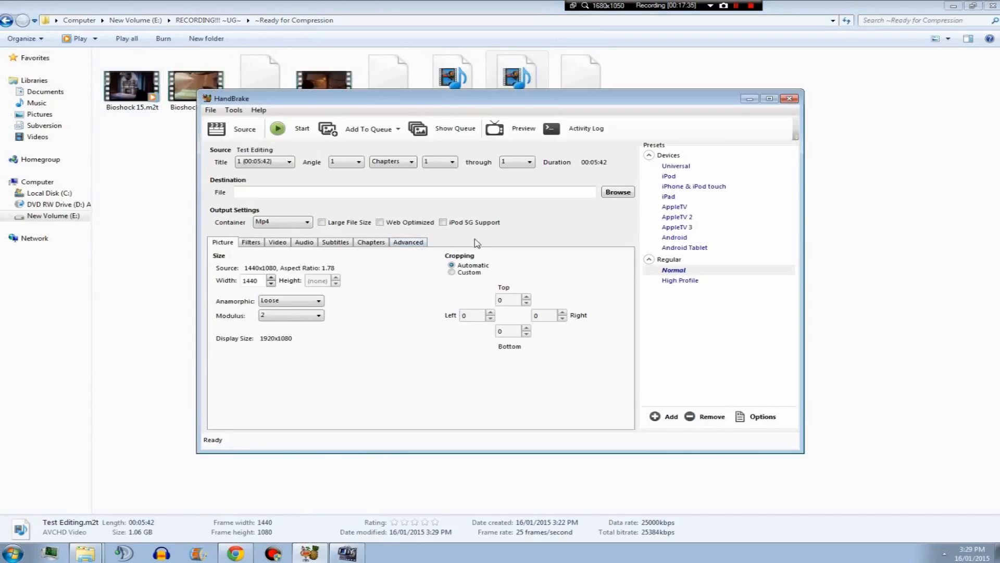
# Enable Web Optimized output and review HandBrake's Filters, Picture, Subtitles, Chapters and Advanced tabs.
pyautogui.click(126, 420)
pyautogui.click(537, 86)
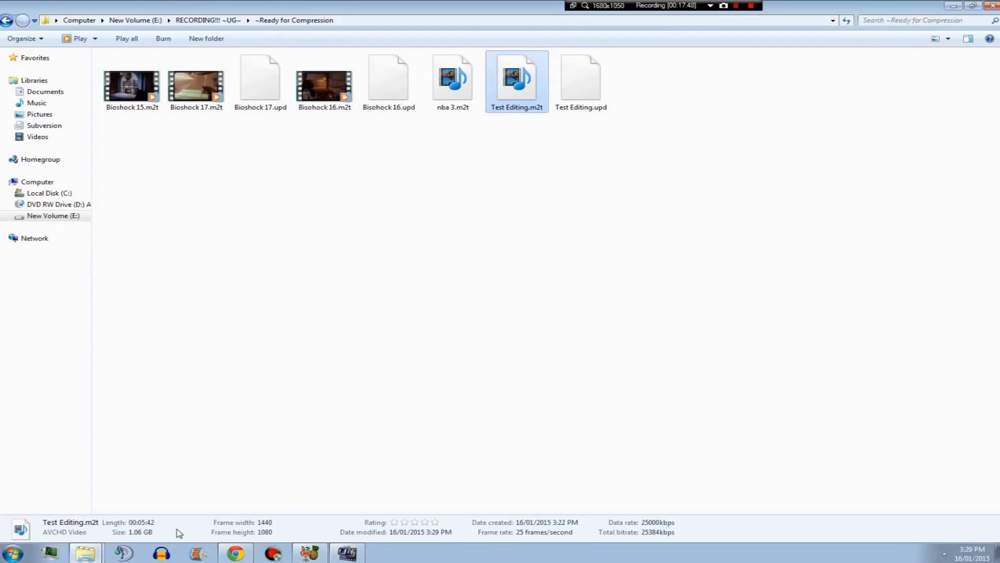
pyautogui.click(310, 553)
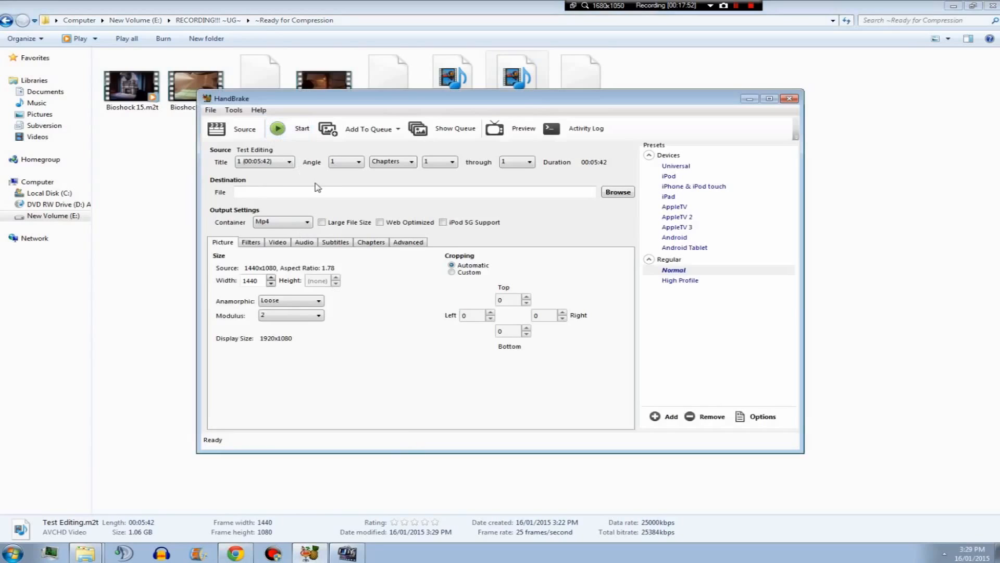
pyautogui.click(379, 223)
pyautogui.click(284, 243)
pyautogui.click(254, 242)
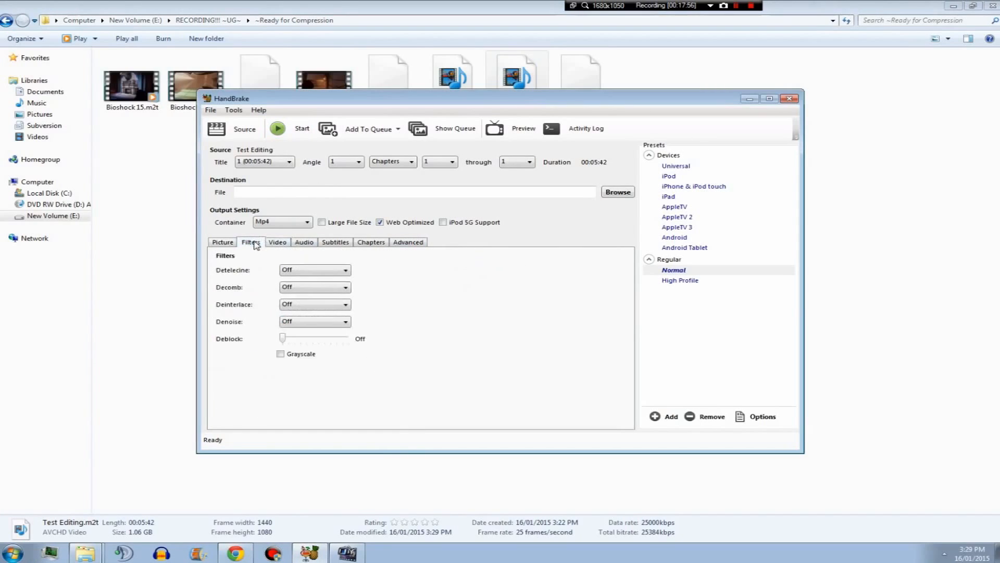
pyautogui.click(223, 243)
pyautogui.click(335, 243)
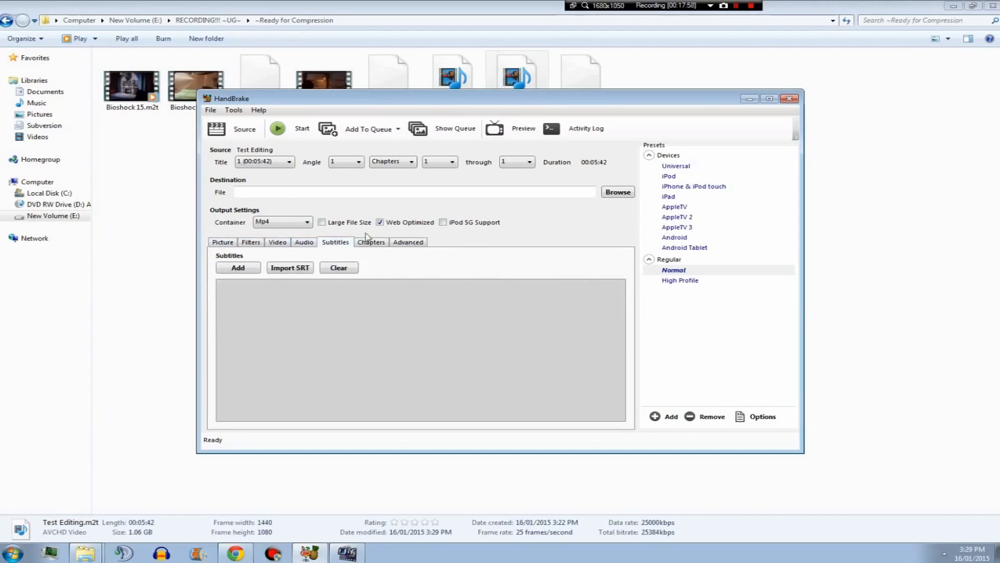
pyautogui.click(368, 243)
pyautogui.click(408, 243)
# Set the destination to Test Editing in the ~UPLOAD READY!!! folder and start the encode.
pyautogui.click(386, 191)
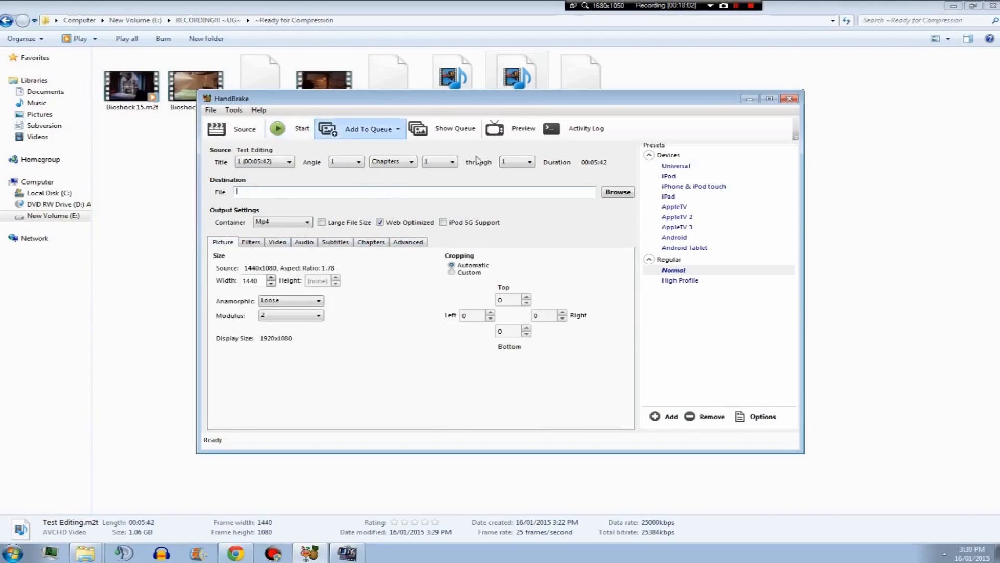
pyautogui.click(618, 192)
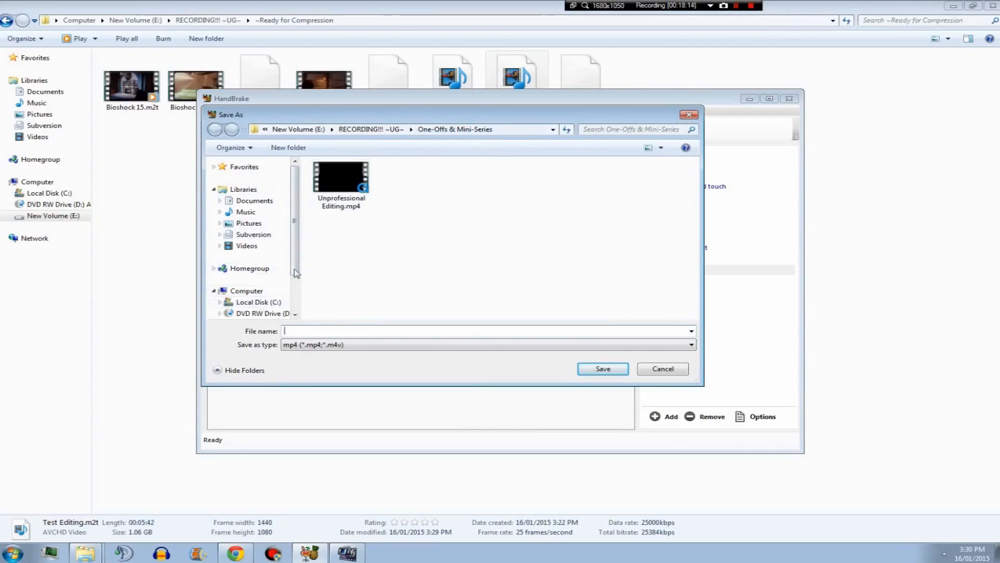
pyautogui.scroll(-2, 266, 271)
pyautogui.click(262, 274)
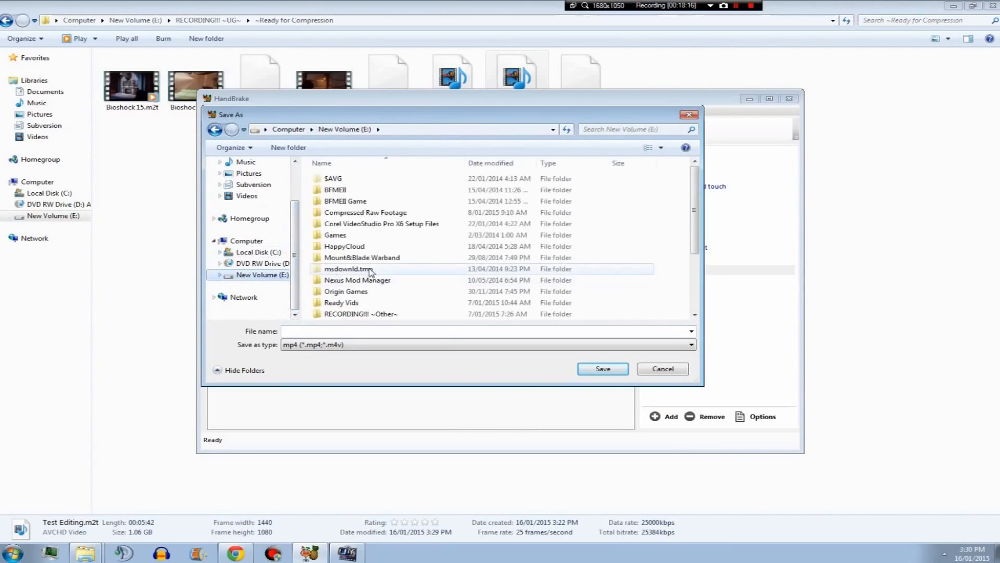
pyautogui.scroll(-1, 374, 298)
pyautogui.doubleClick(364, 268)
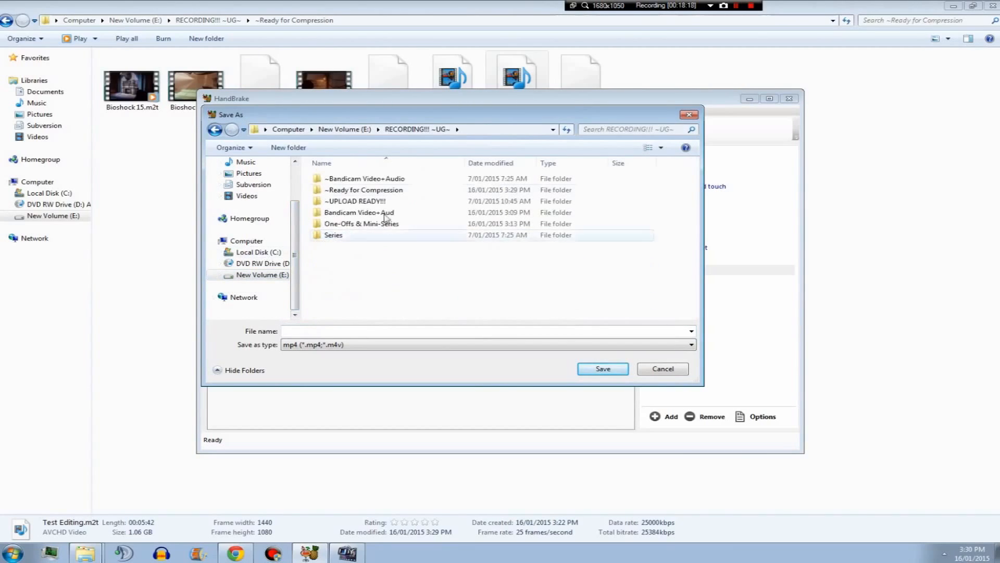
pyautogui.doubleClick(346, 201)
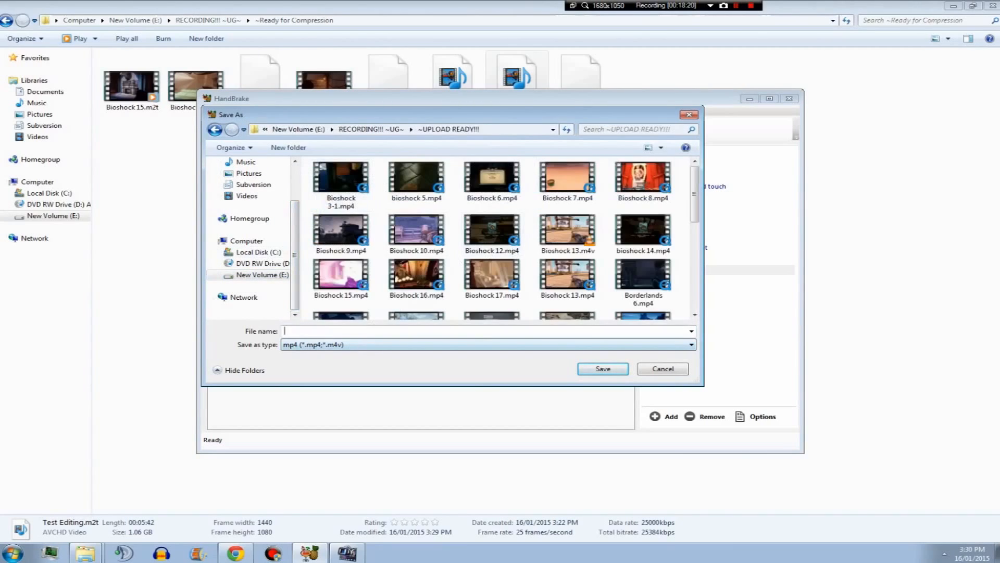
pyautogui.write('Test Editing')
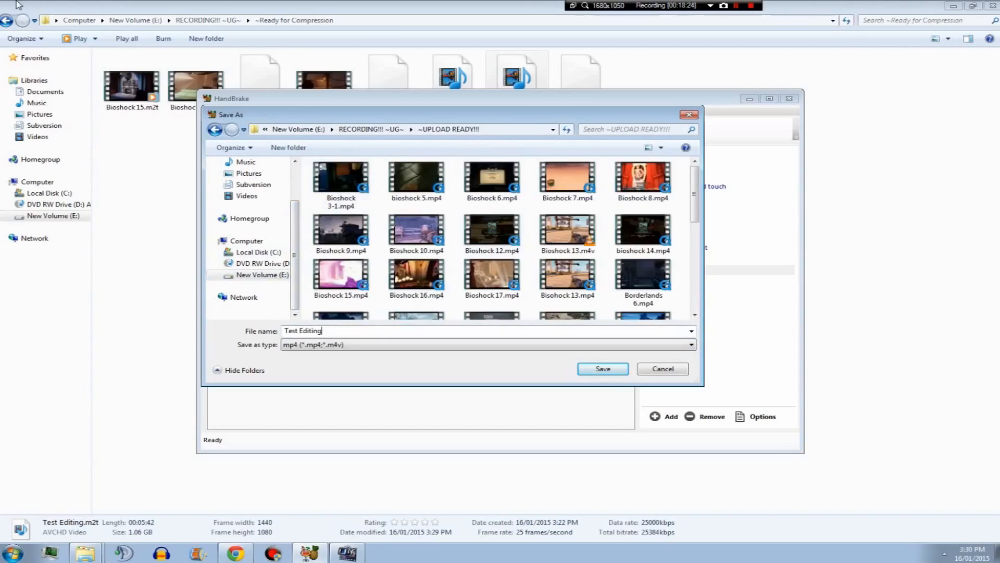
pyautogui.click(611, 371)
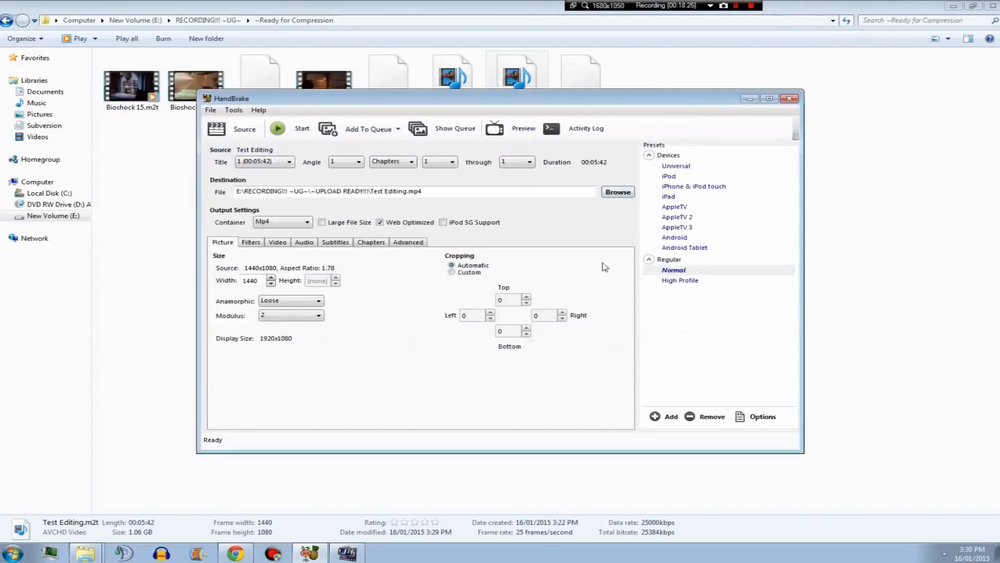
pyautogui.click(295, 131)
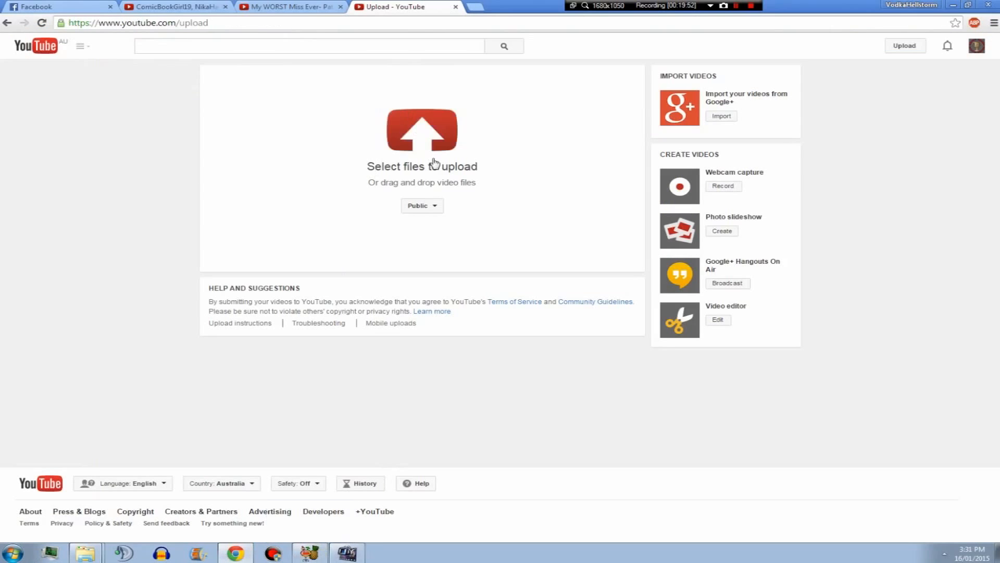
# Open the ~UPLOAD READY!!! folder inside RECORDING!!! ~UG~ to find the encoded file.
pyautogui.moveTo(86, 550)
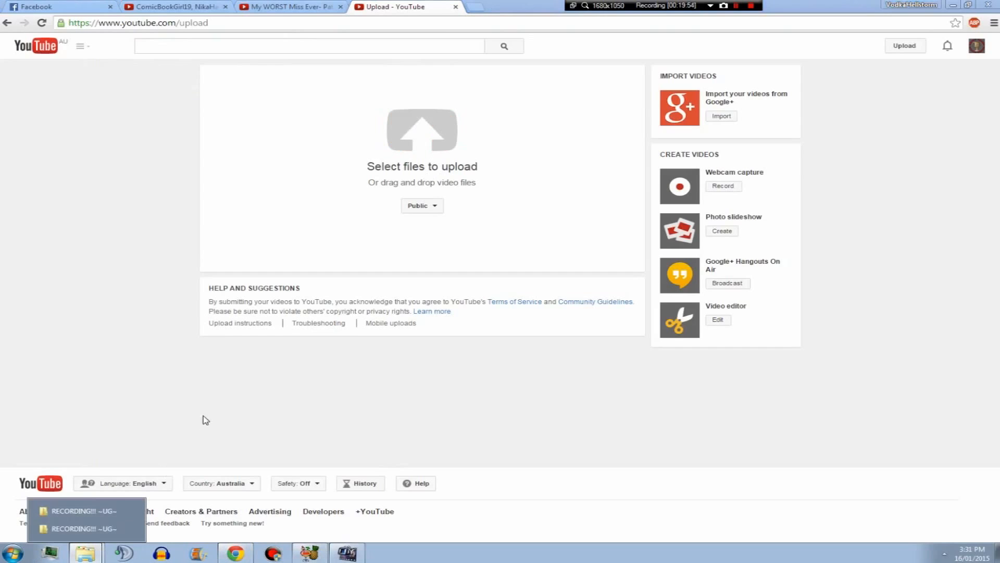
pyautogui.click(87, 529)
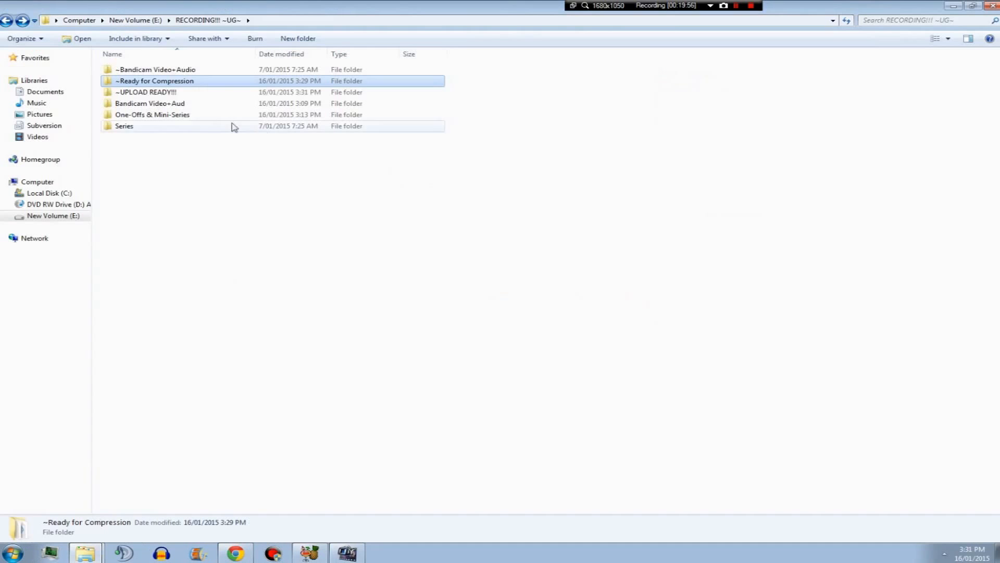
pyautogui.click(168, 92)
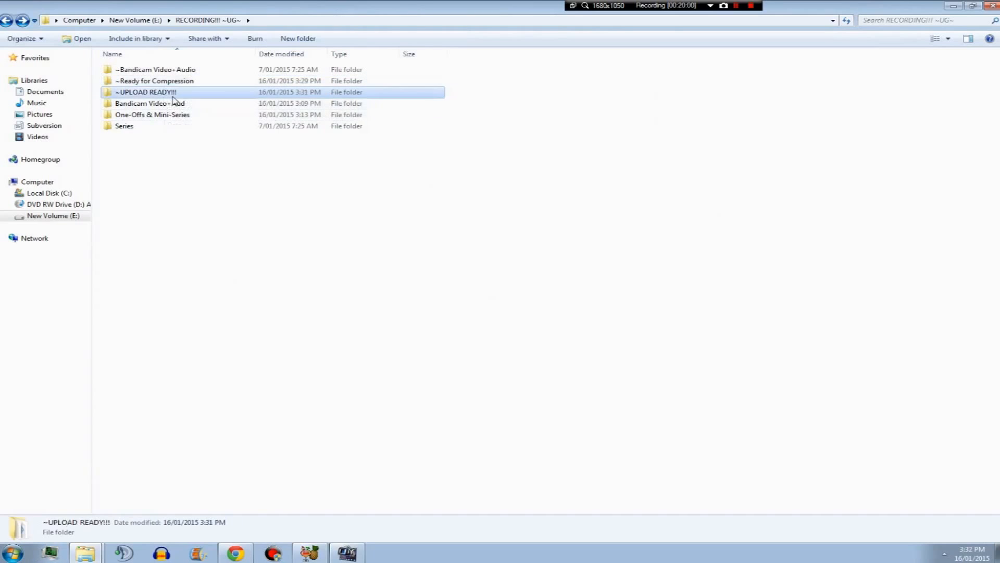
pyautogui.click(176, 105)
pyautogui.click(176, 115)
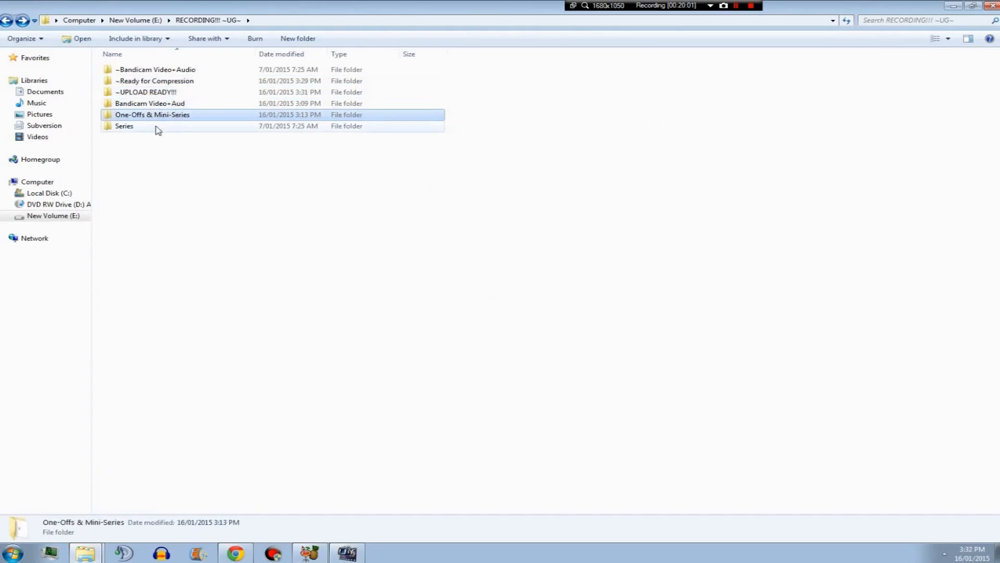
pyautogui.click(144, 92)
pyautogui.doubleClick(161, 94)
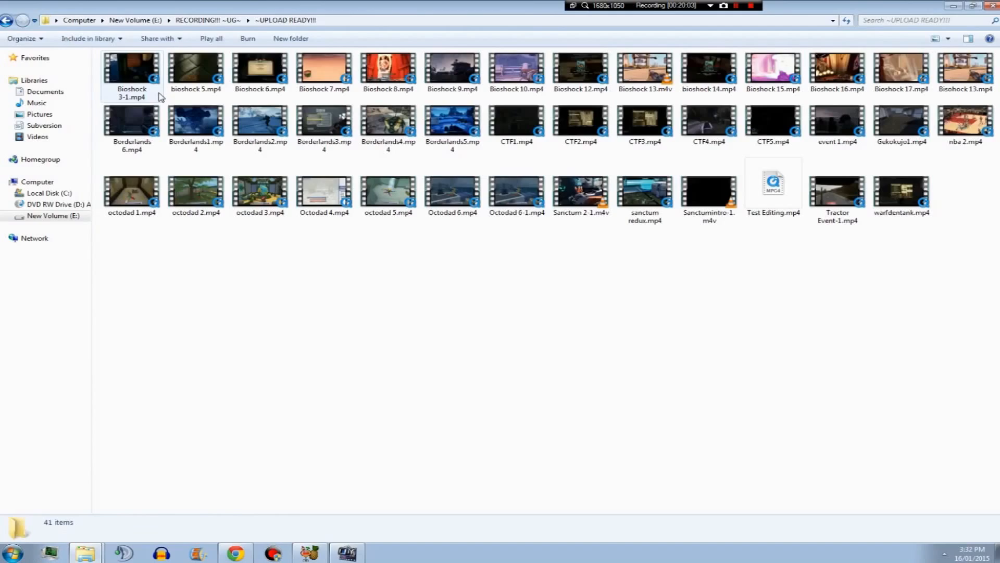
pyautogui.click(6, 20)
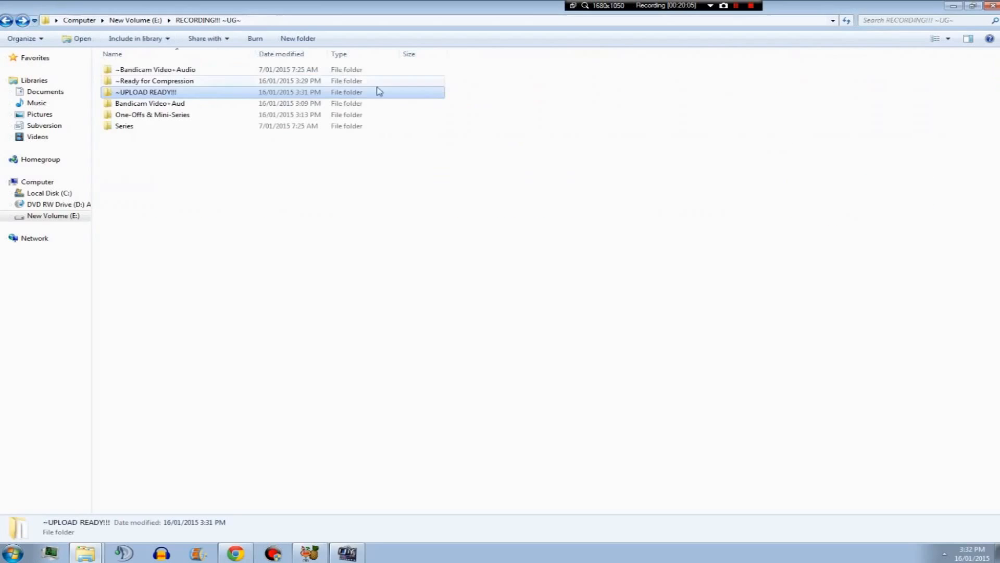
pyautogui.doubleClick(174, 92)
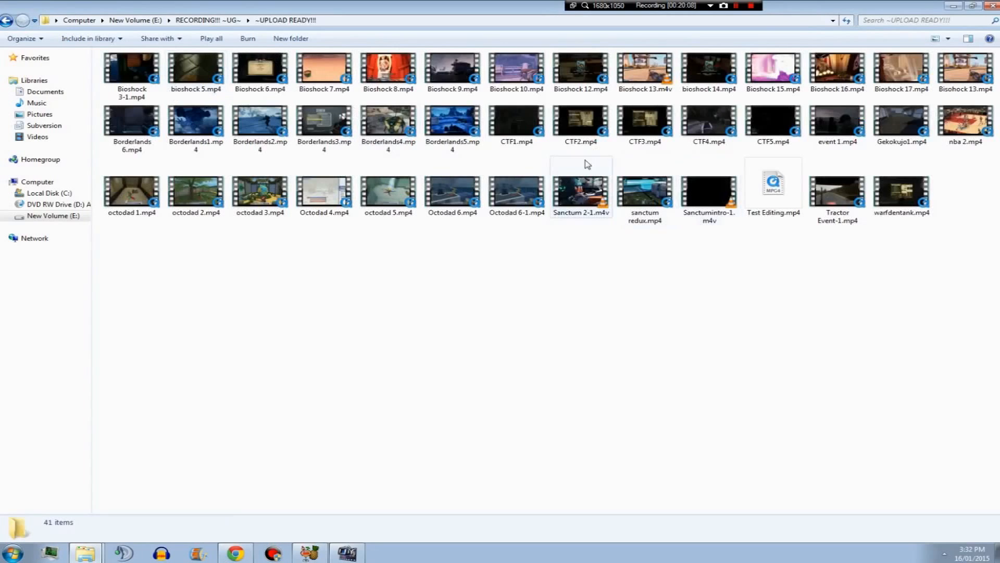
# Preview Test Editing.mp4 in QuickTime, declining the file association prompt, then close the player.
pyautogui.click(779, 190)
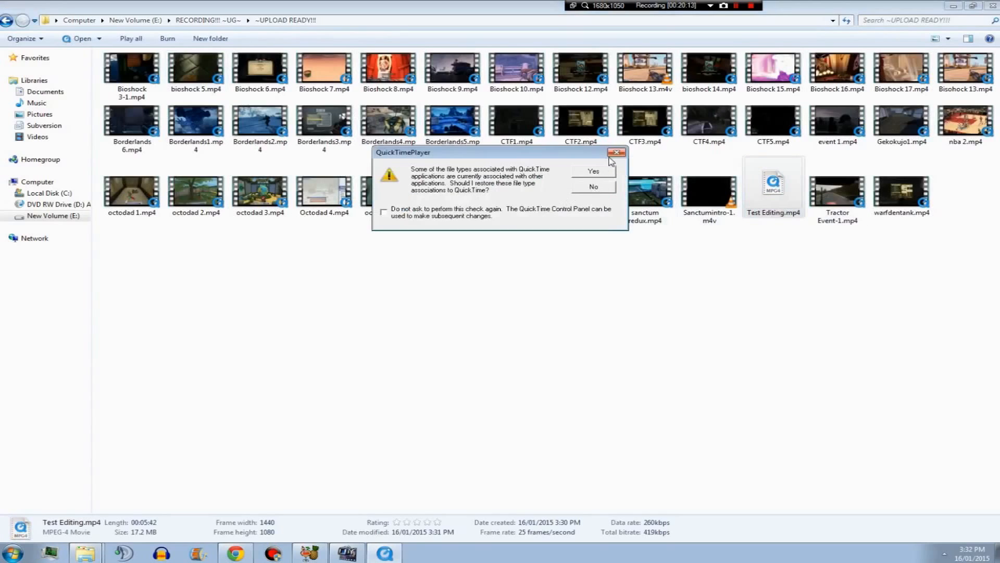
pyautogui.click(594, 189)
pyautogui.rightClick(769, 187)
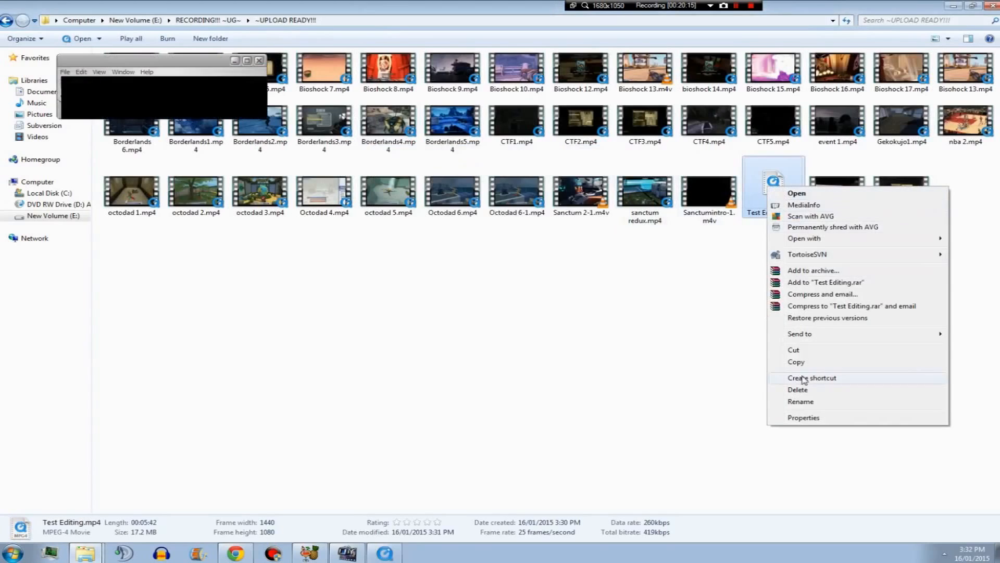
pyautogui.moveTo(943, 65); pyautogui.dragTo(582, 140)
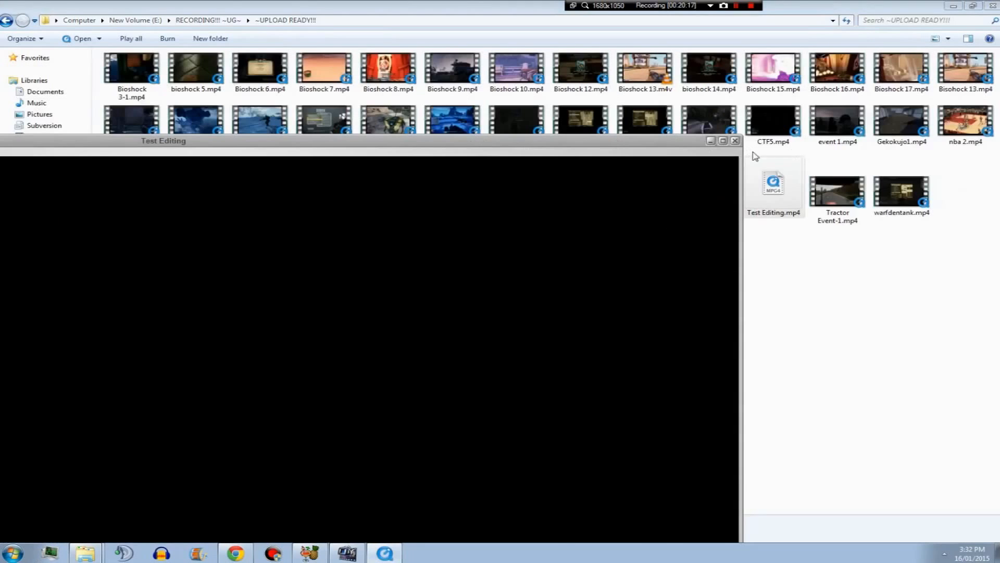
pyautogui.click(735, 141)
# Upload Test Editing.mp4 to YouTube, turn on Monetize with Ads and toggle skippable video ads.
pyautogui.moveTo(774, 185); pyautogui.dragTo(430, 158)
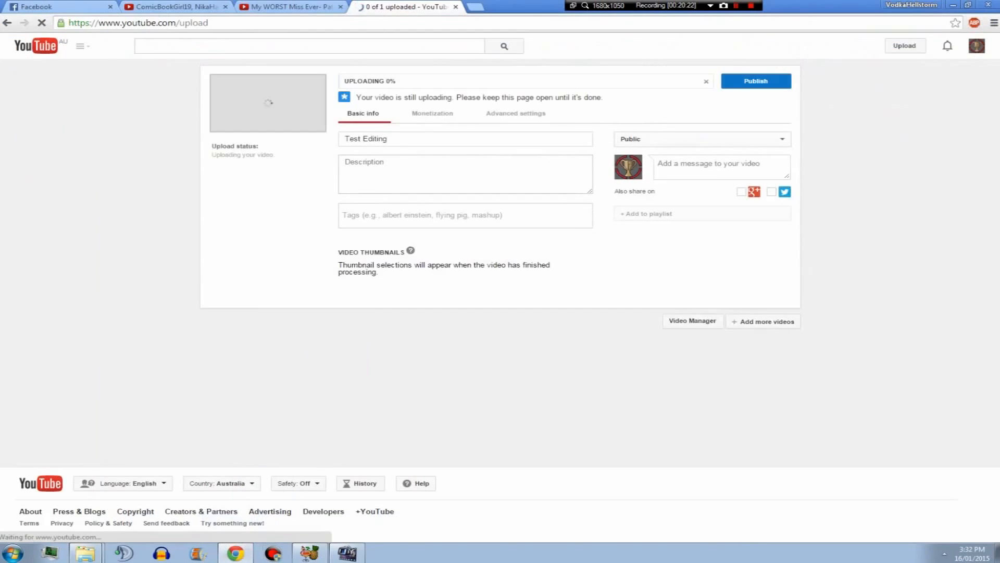
pyautogui.click(432, 120)
pyautogui.click(346, 136)
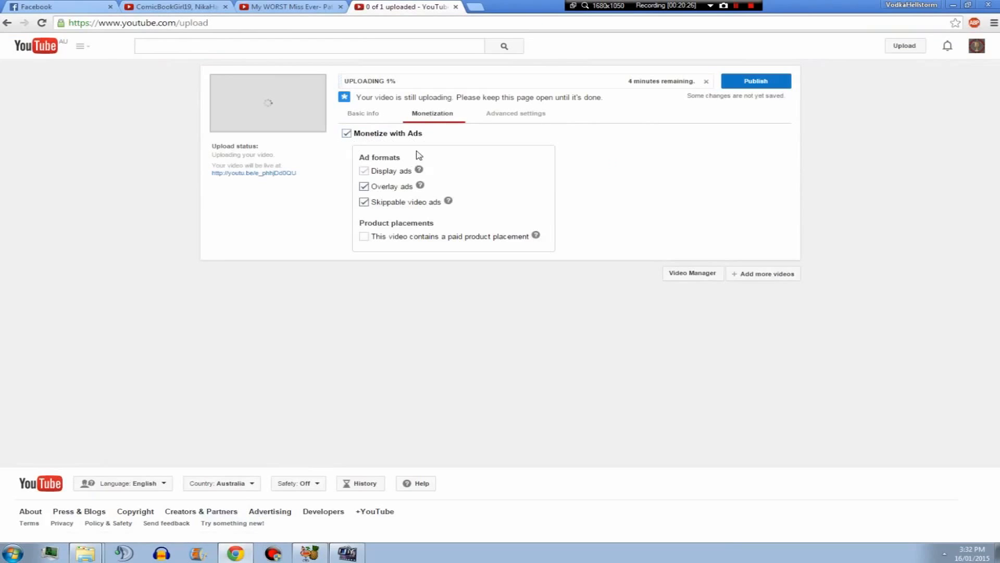
pyautogui.click(364, 203)
pyautogui.click(364, 114)
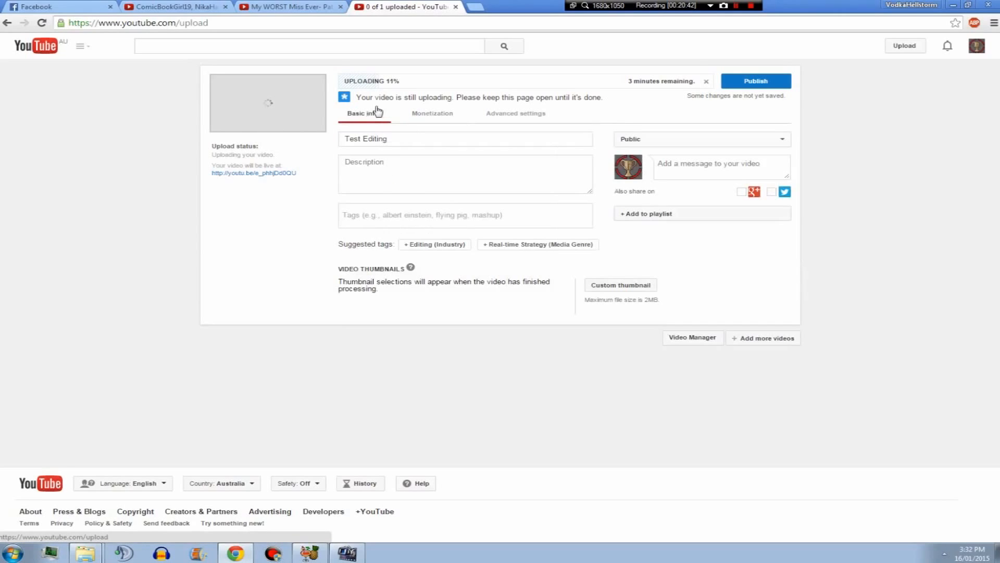
# Set the video's privacy to Private and retitle it Testicles McEditus.
pyautogui.click(643, 144)
pyautogui.click(654, 168)
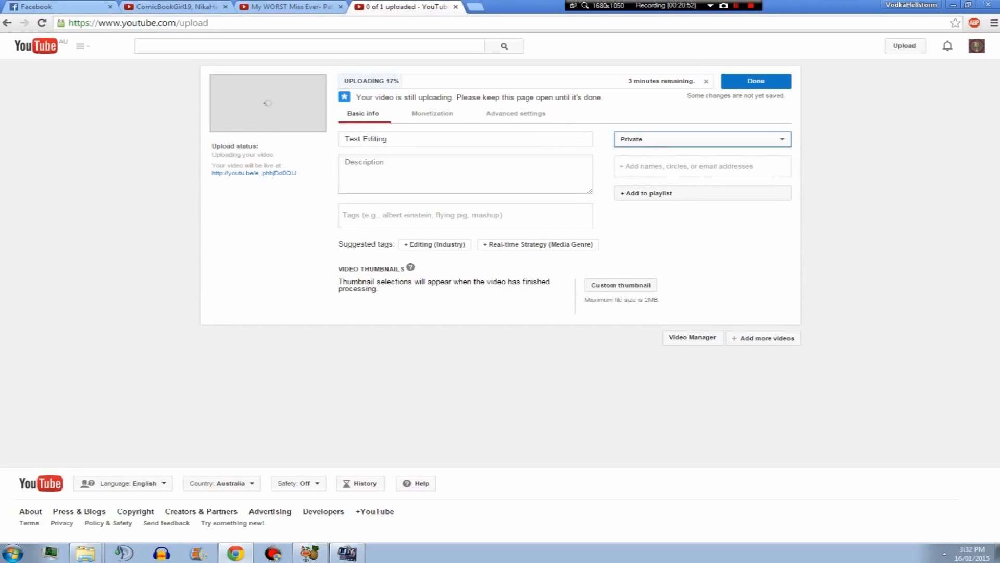
pyautogui.click(385, 138)
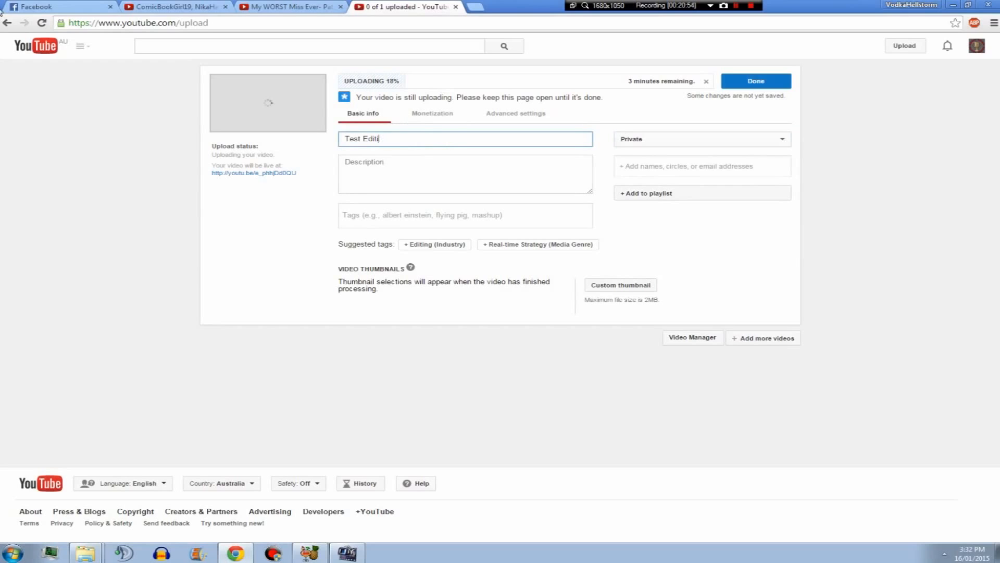
pyautogui.press('BackSpace')
pyautogui.press('BackSpace')
pyautogui.press('BackSpace')
pyautogui.press('BackSpace')
pyautogui.press('BackSpace')
pyautogui.press('BackSpace')
pyautogui.write('icles McEditus')
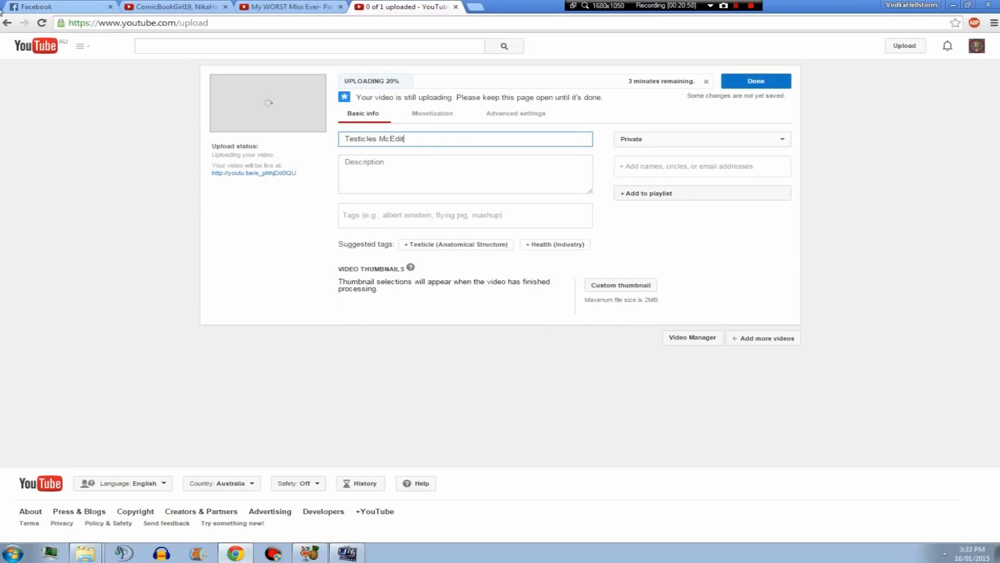
# Add the suggested Testicle and Health tags plus a Puppies tag to the video.
pyautogui.click(462, 246)
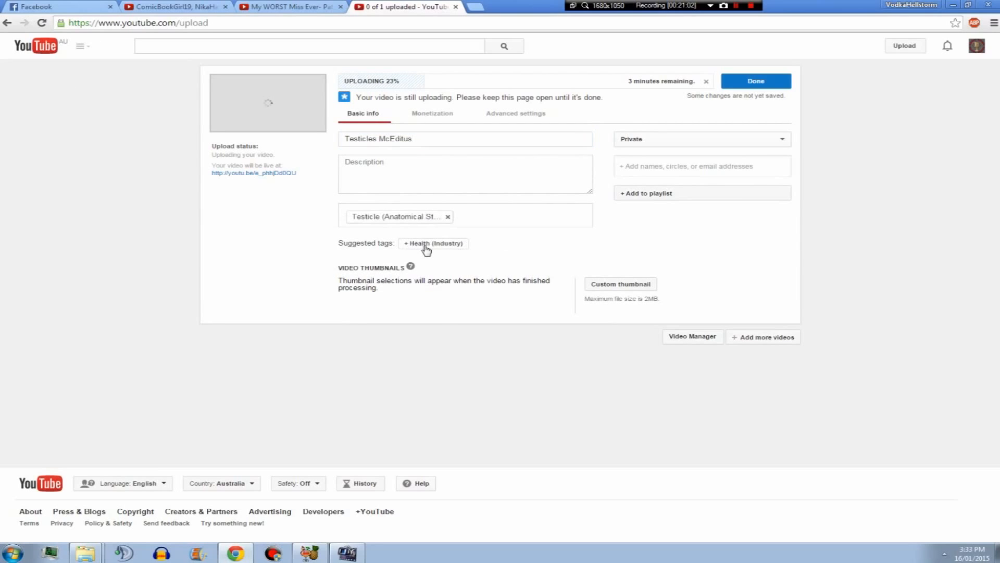
pyautogui.click(425, 245)
pyautogui.write('Puppies')
pyautogui.press('Return')
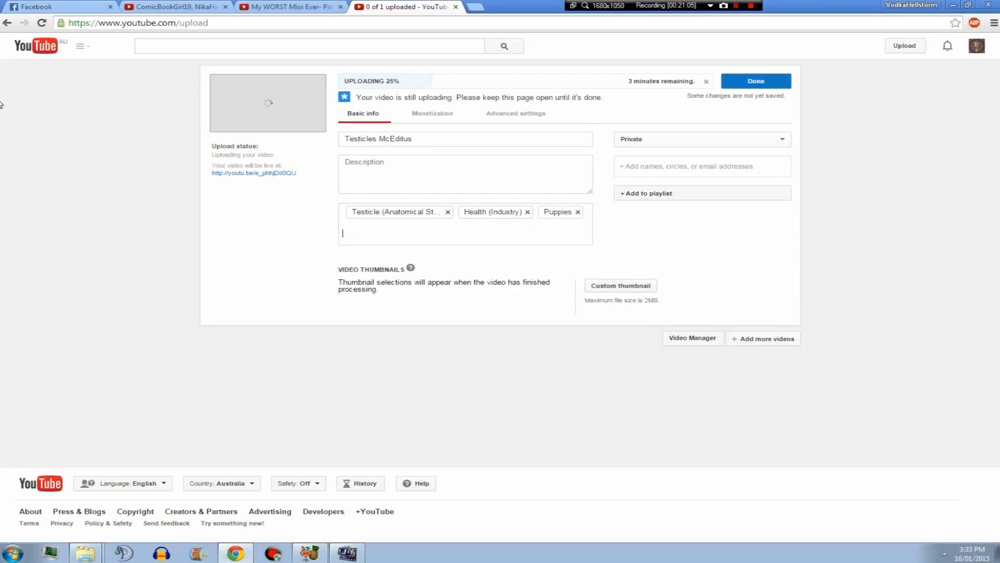
# Describe the video as "This is about editing, not testicles.", save the changes, and open the advanced settings.
pyautogui.click(426, 180)
pyautogui.write('This is about ed')
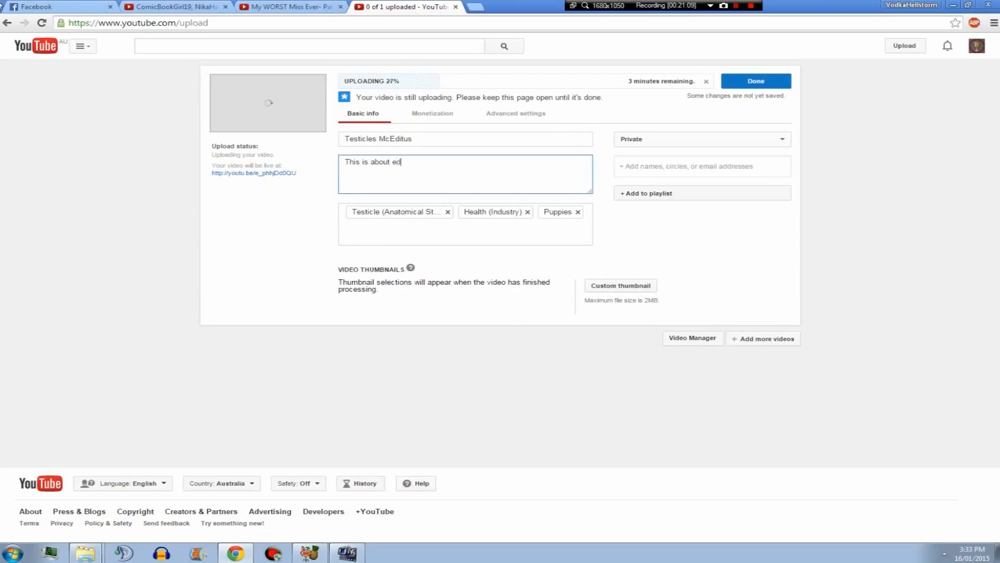
pyautogui.write('iting, not testicles.')
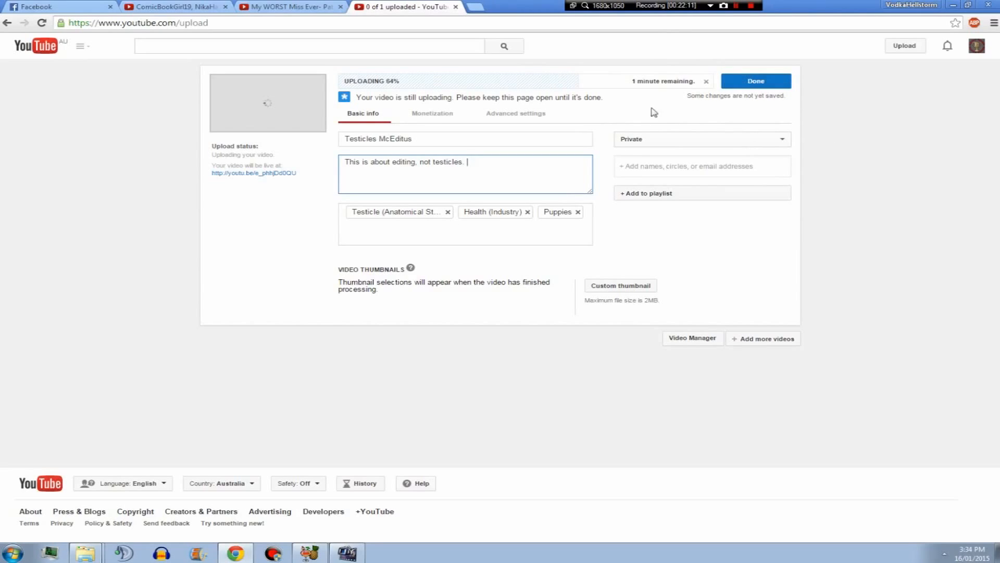
pyautogui.click(741, 82)
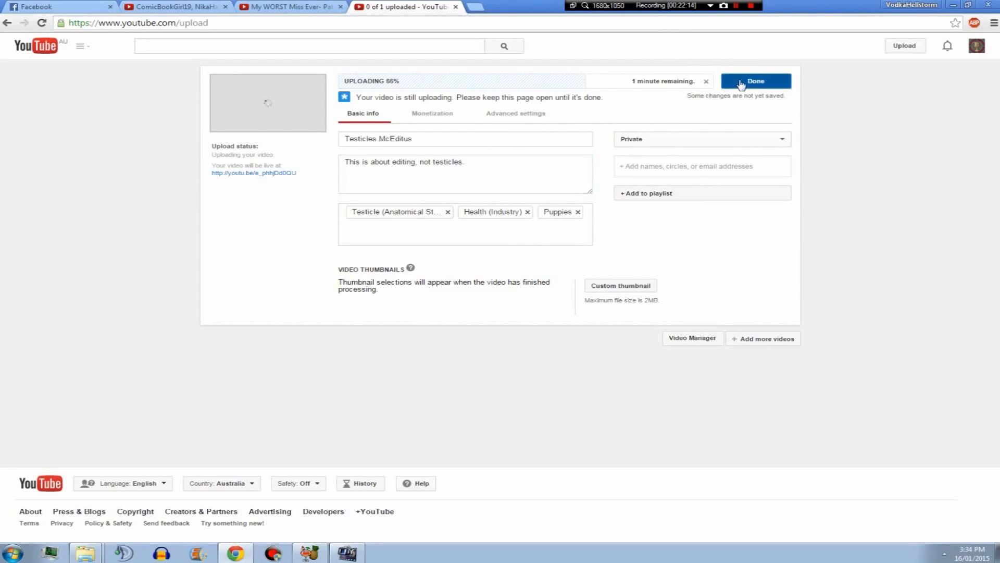
pyautogui.click(523, 117)
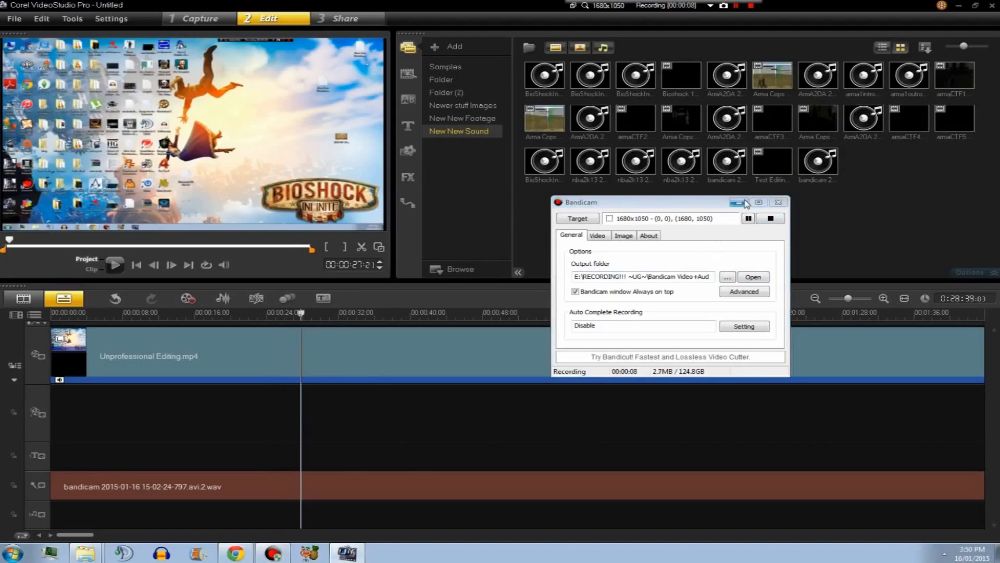
# Split the Unprofessional Editing.mp4 clip on the video track at about 00:00:31:10.
pyautogui.click(739, 202)
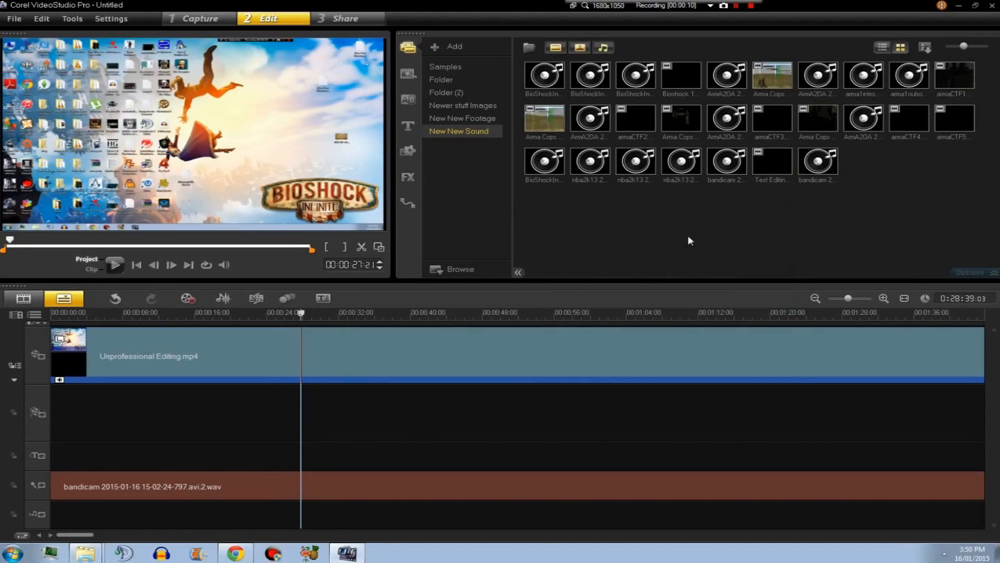
pyautogui.click(355, 355)
pyautogui.click(335, 358)
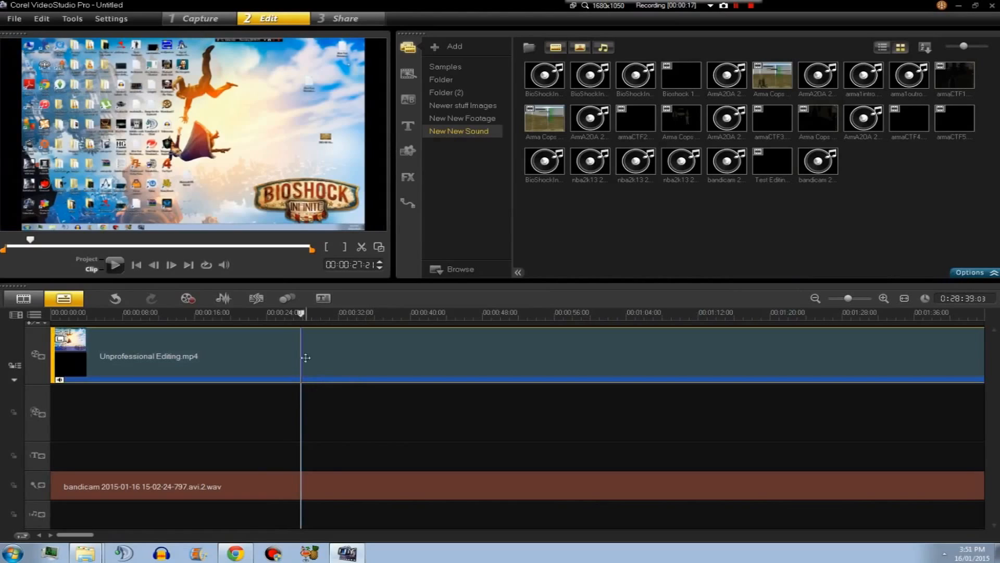
pyautogui.click(333, 396)
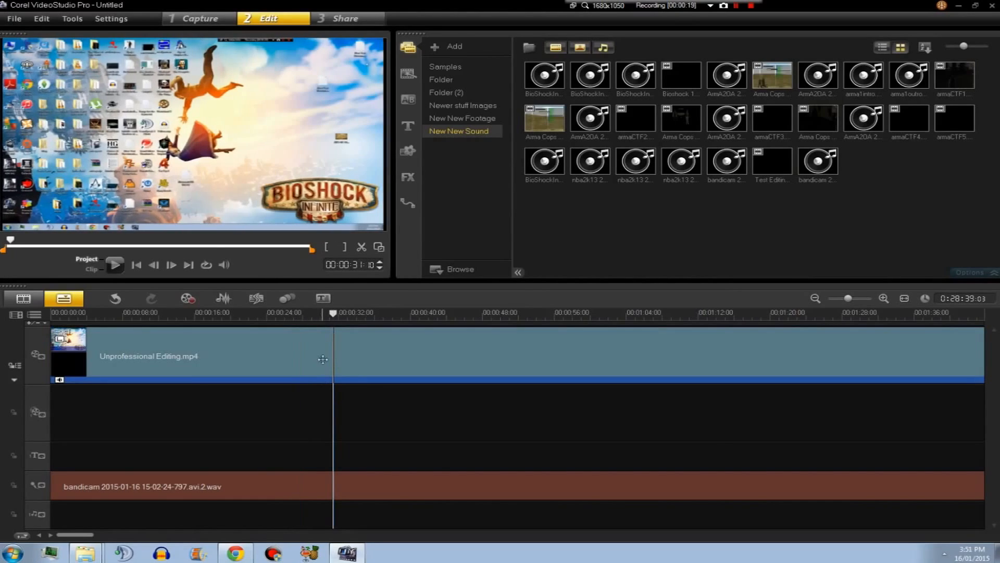
pyautogui.click(339, 362)
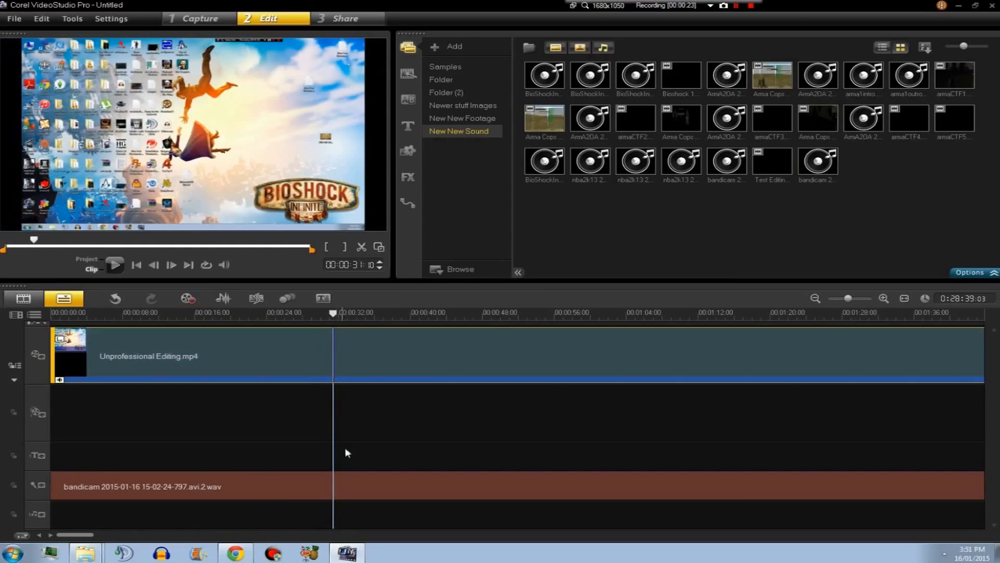
pyautogui.rightClick(372, 361)
pyautogui.click(406, 238)
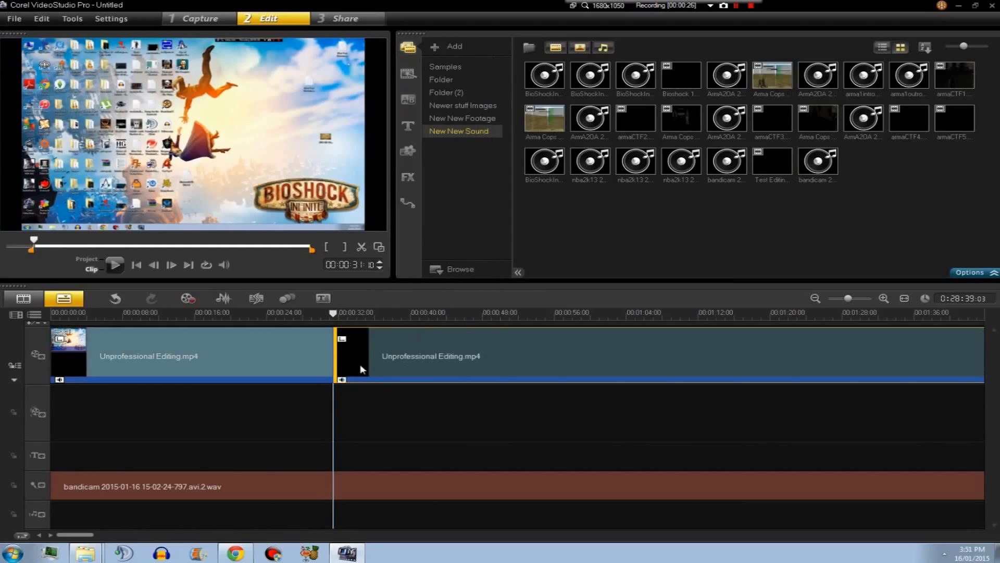
pyautogui.click(298, 342)
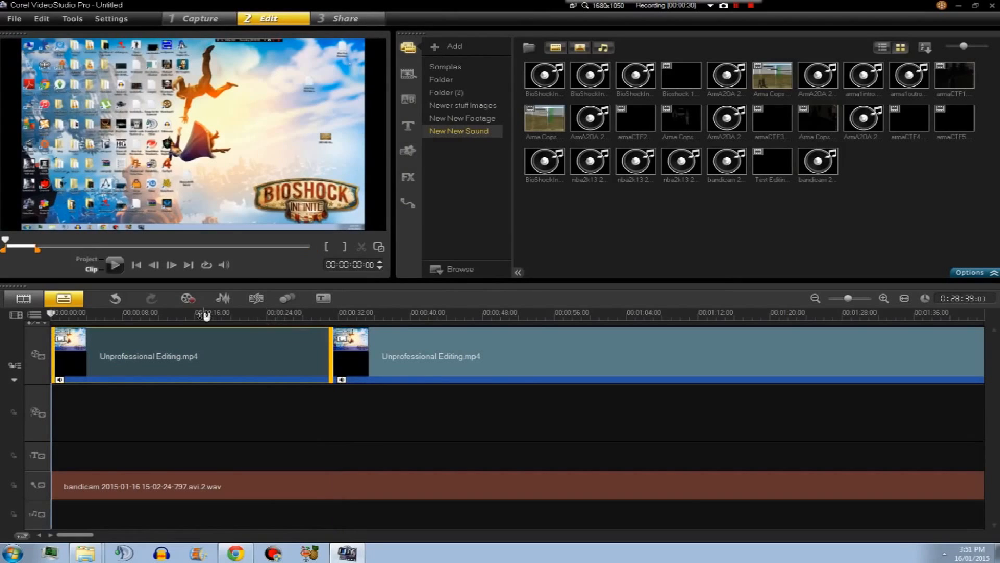